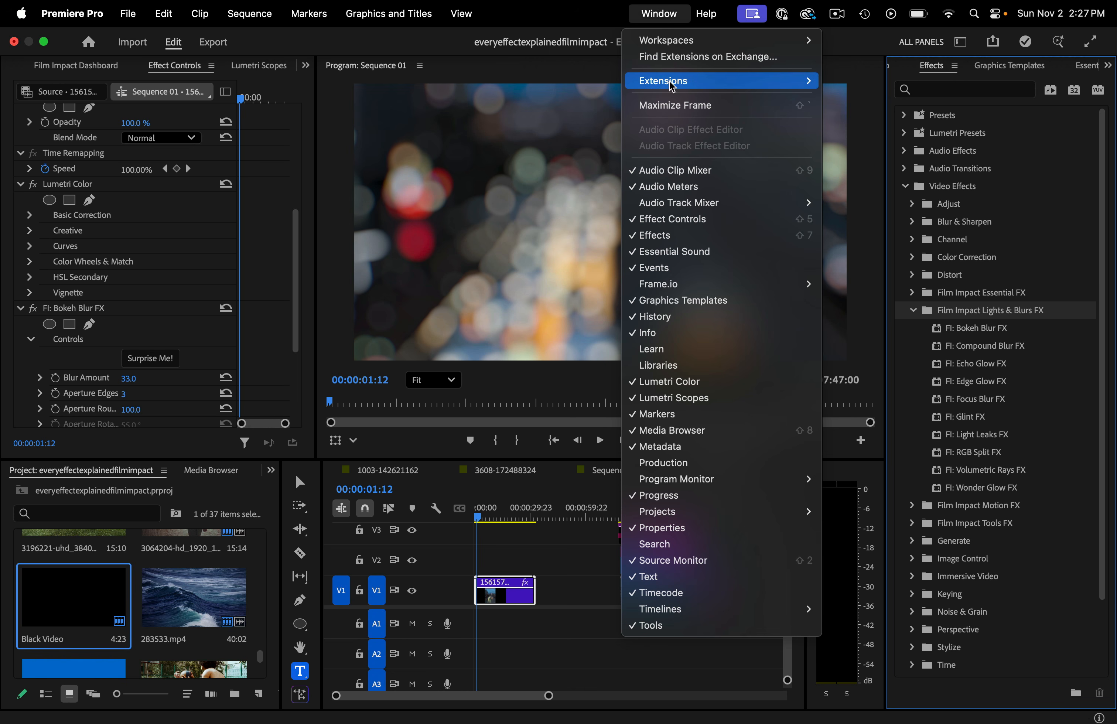
- Look at the Film Impact dashboard, then return to the opening clip's effect settings
mouse_move(670, 82)
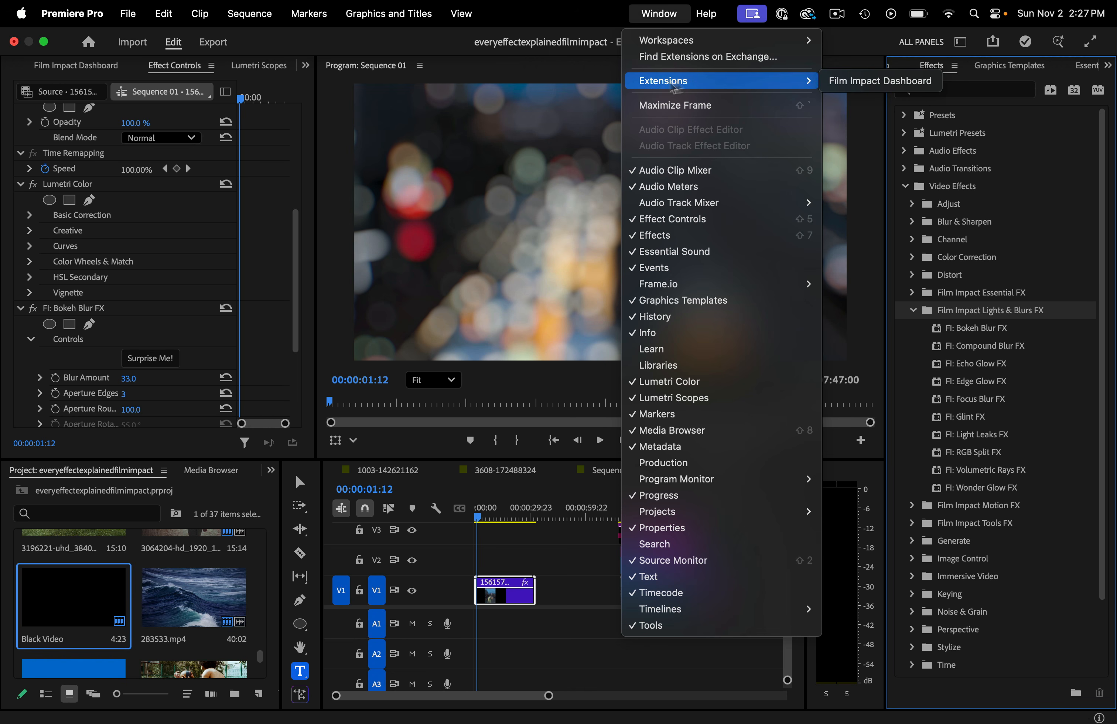
left_click(848, 82)
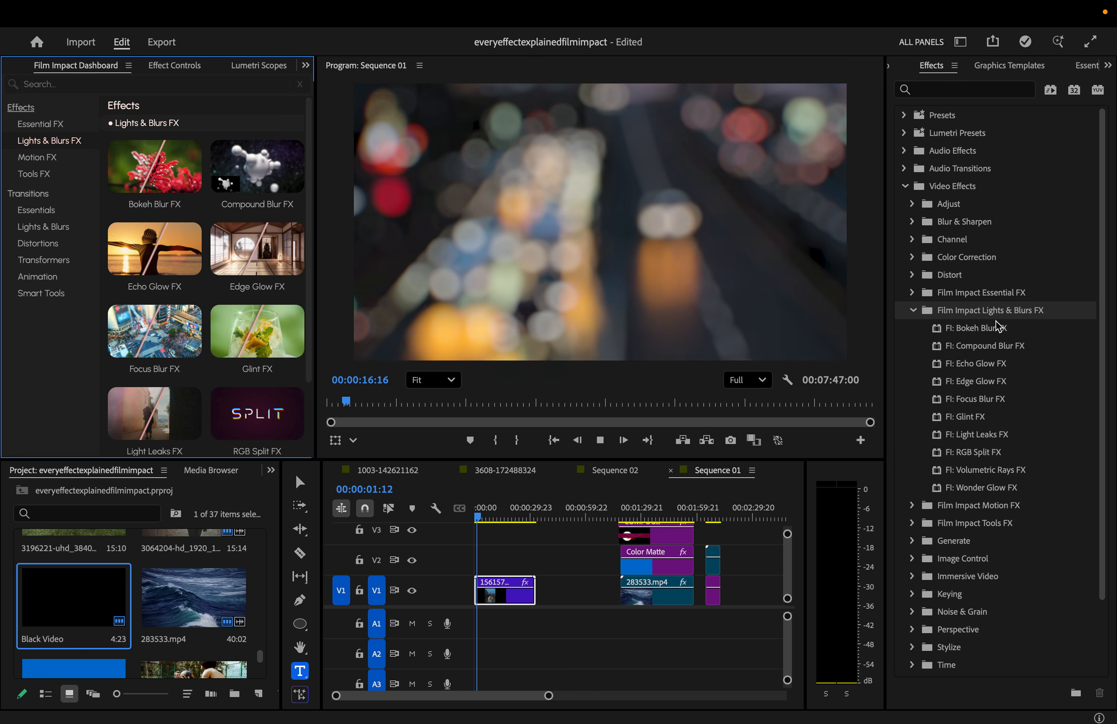
mouse_move(184, 170)
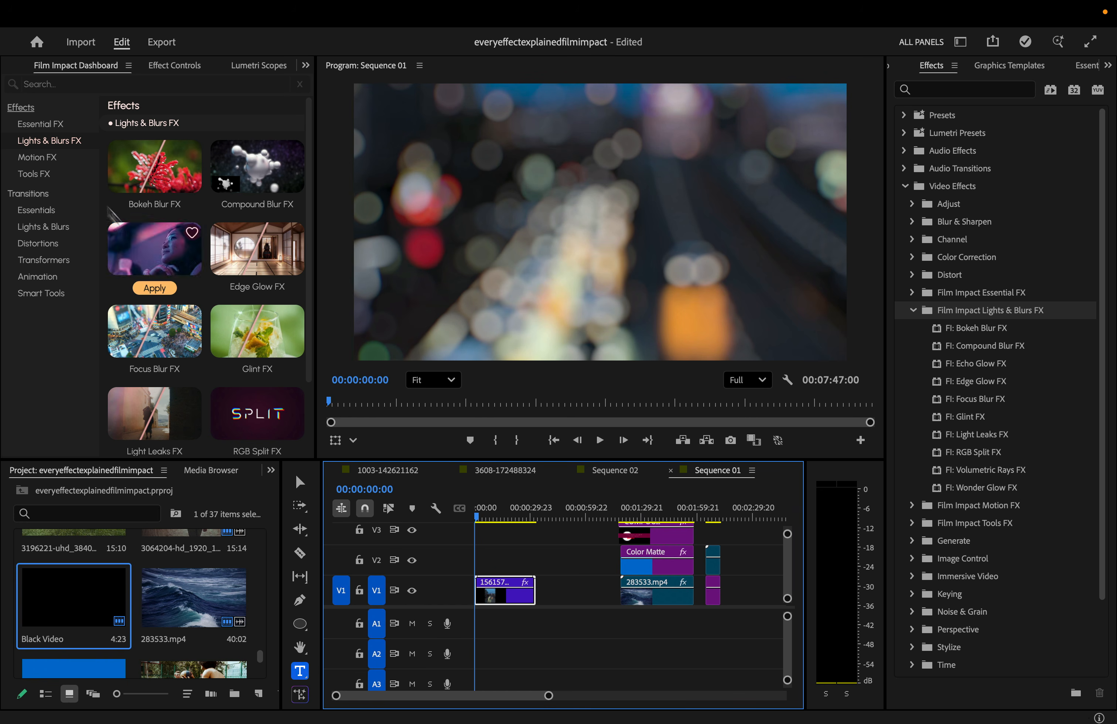
mouse_move(133, 187)
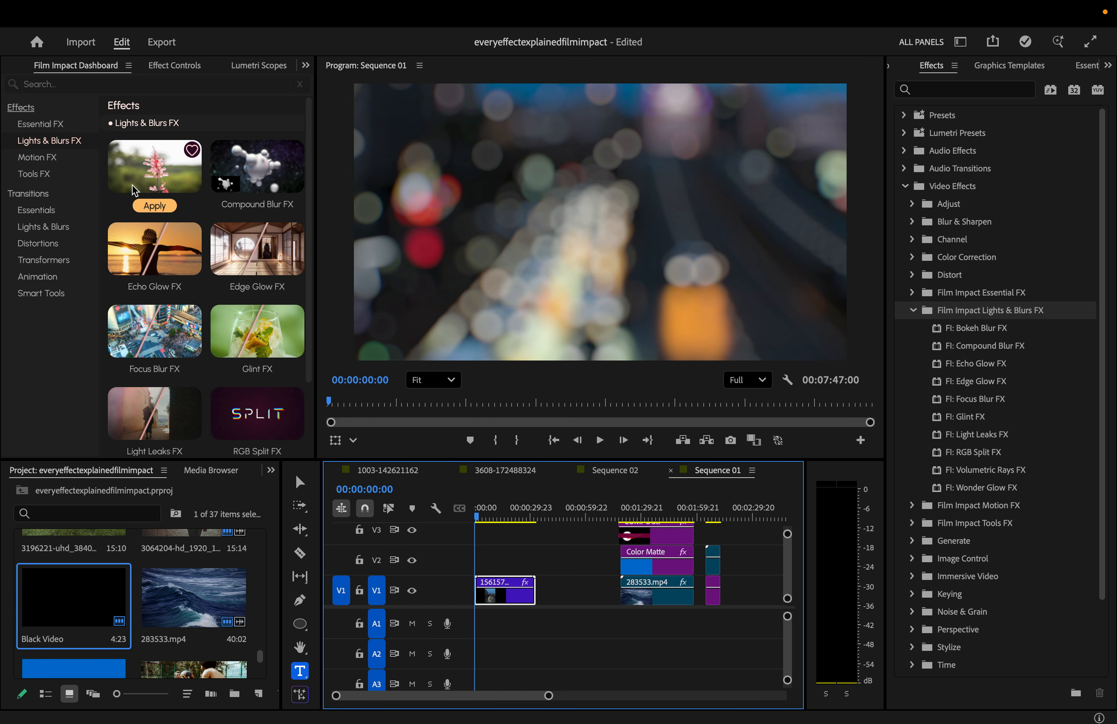
left_click(175, 71)
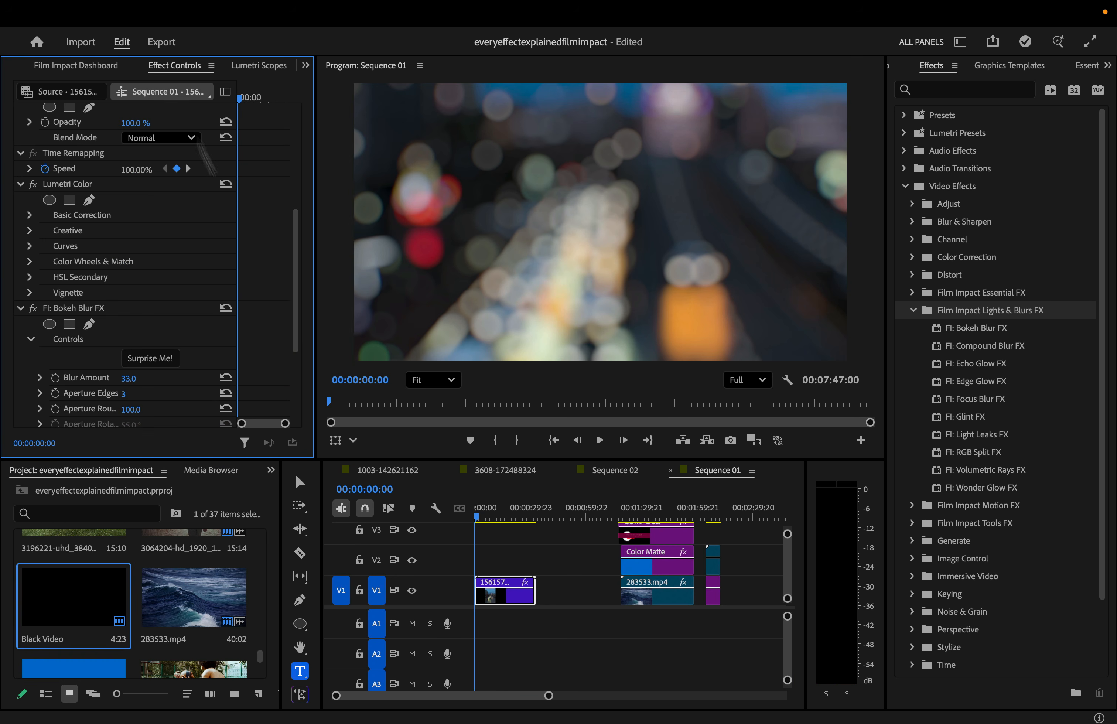
- Raise Bokeh Blur Amount to 48 and add two Aperture Edges for pentagon-shaped bokeh
left_click_drag(293, 300, 296, 361)
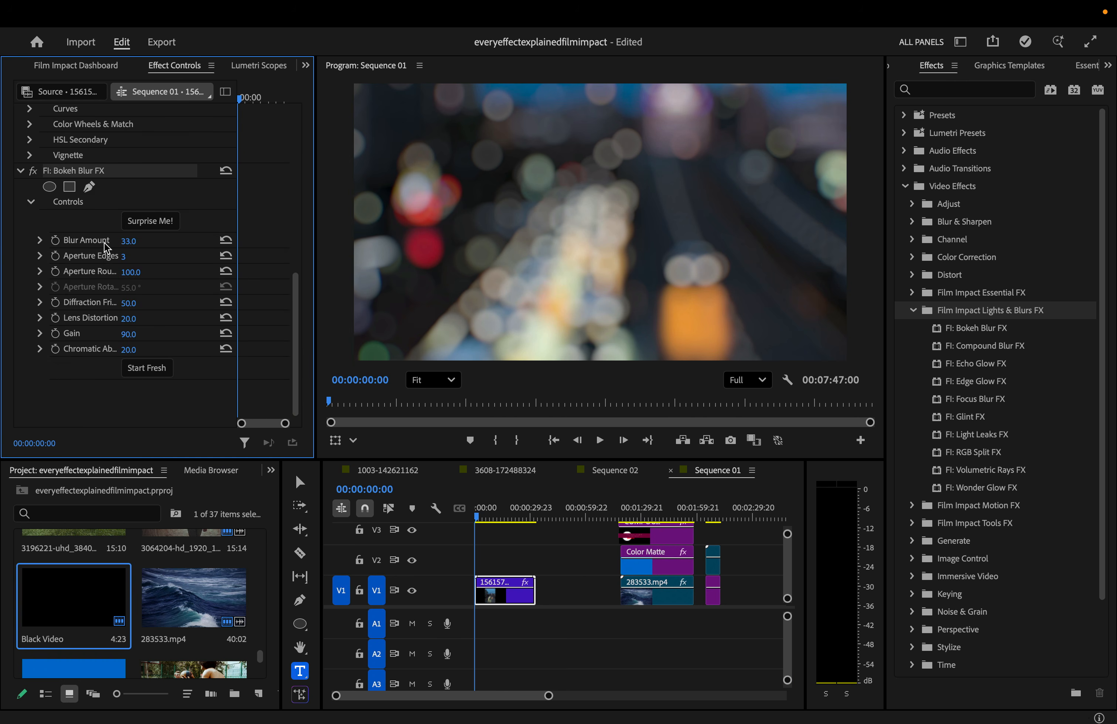
left_click_drag(128, 241, 94, 276)
left_click(127, 258)
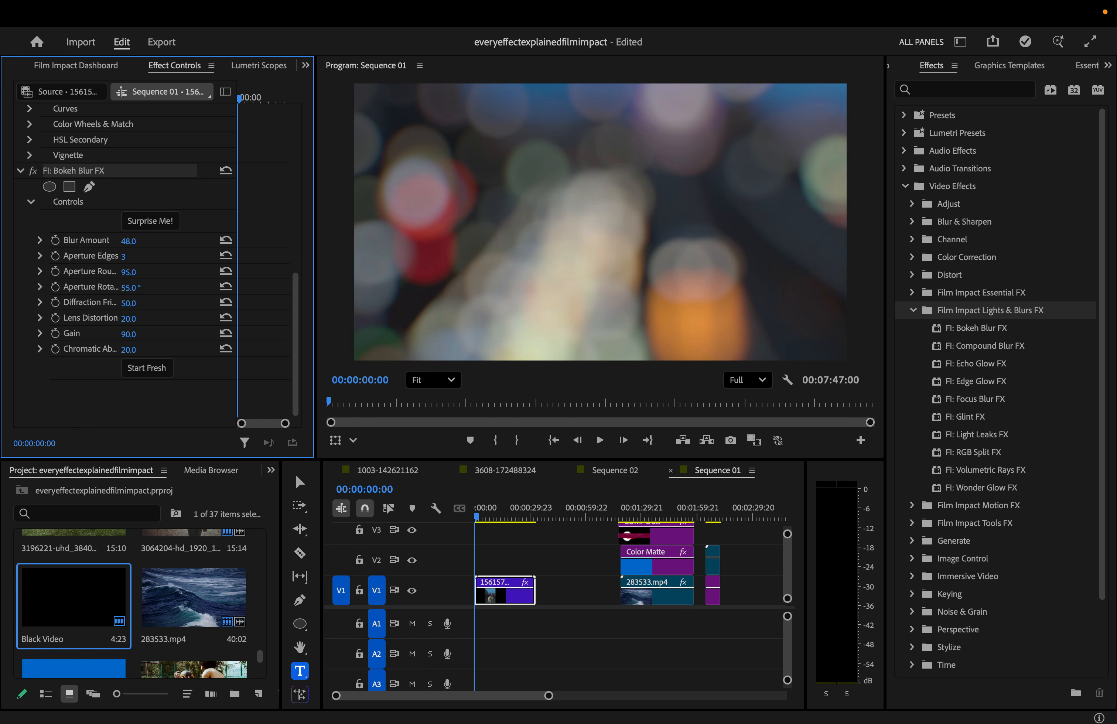
left_click(141, 257)
key("Up")
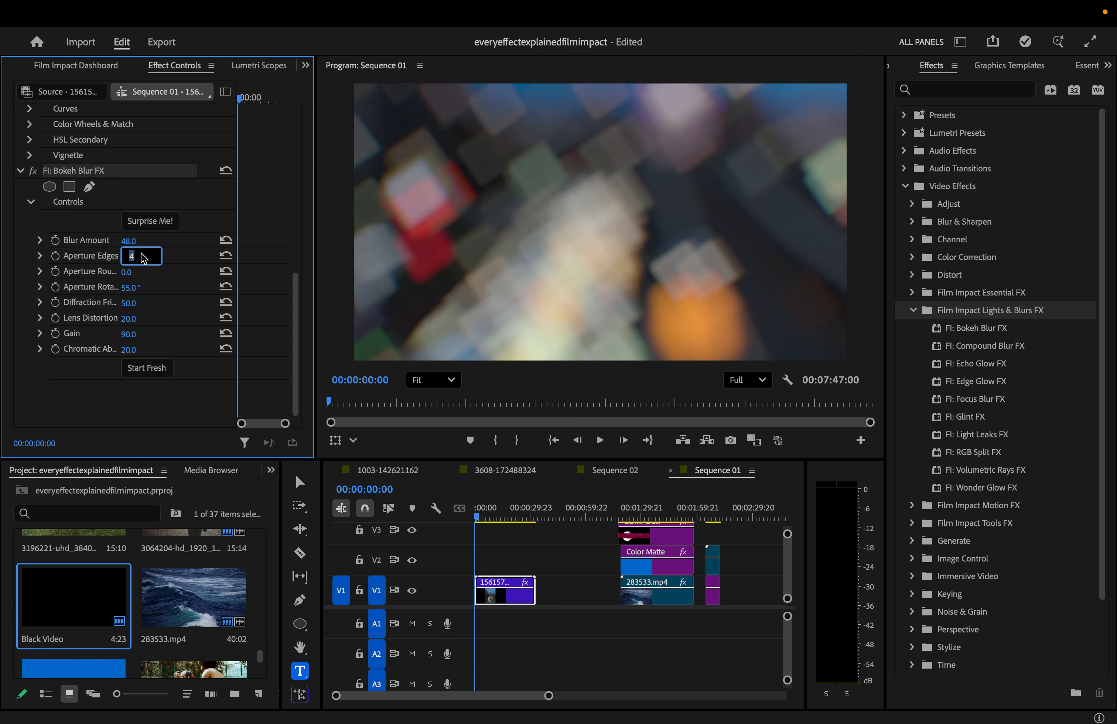
key("Up")
key("Return")
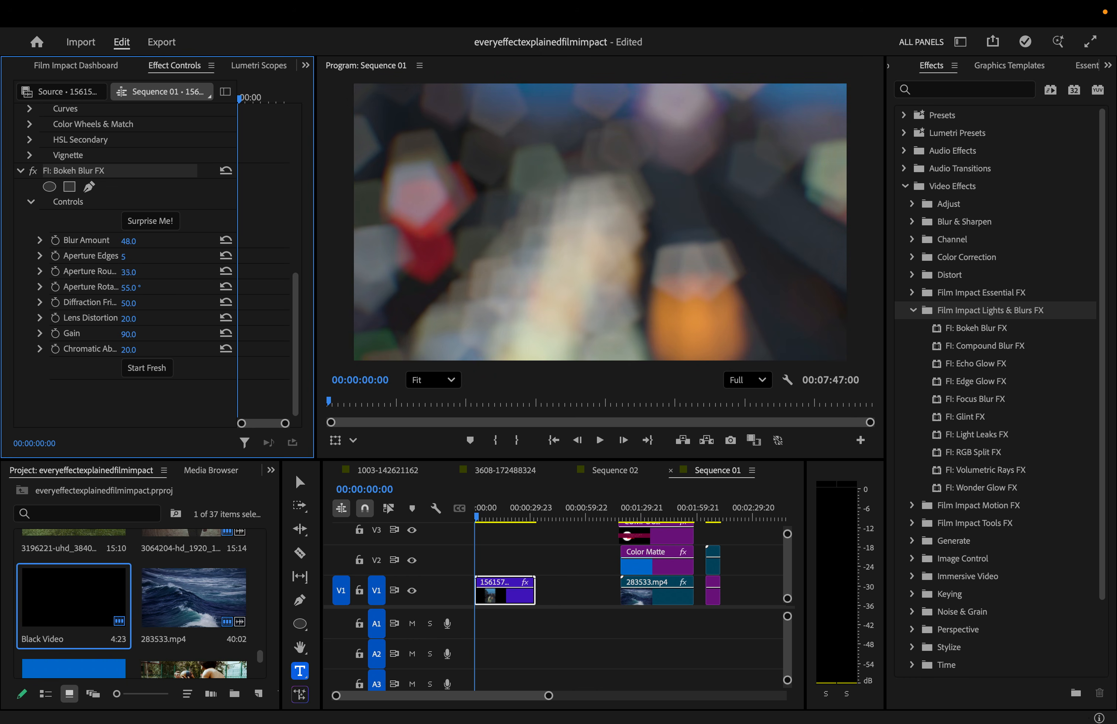
- Make the bokeh fully round, adjust rotation, remove diffraction fringe, raise lens distortion, and lower Gain
left_click_drag(128, 272, 169, 272)
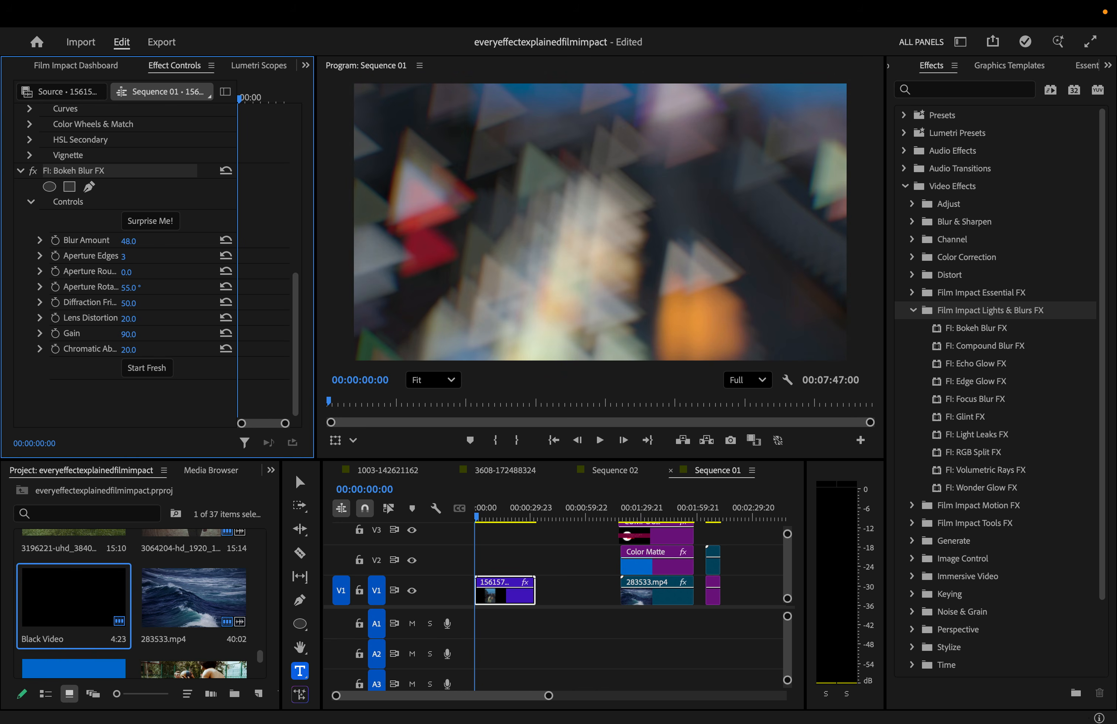
mouse_move(129, 288)
left_mouse_down()
mouse_move(162, 288)
mouse_move(137, 287)
left_mouse_up()
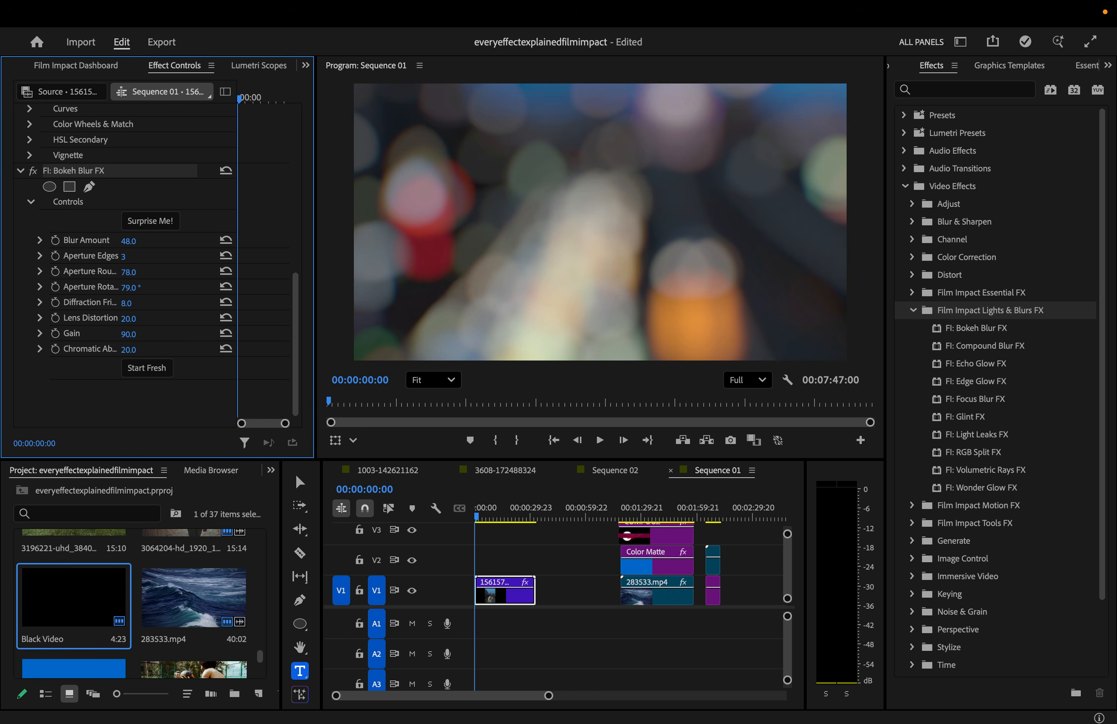
left_click_drag(127, 302, 142, 304)
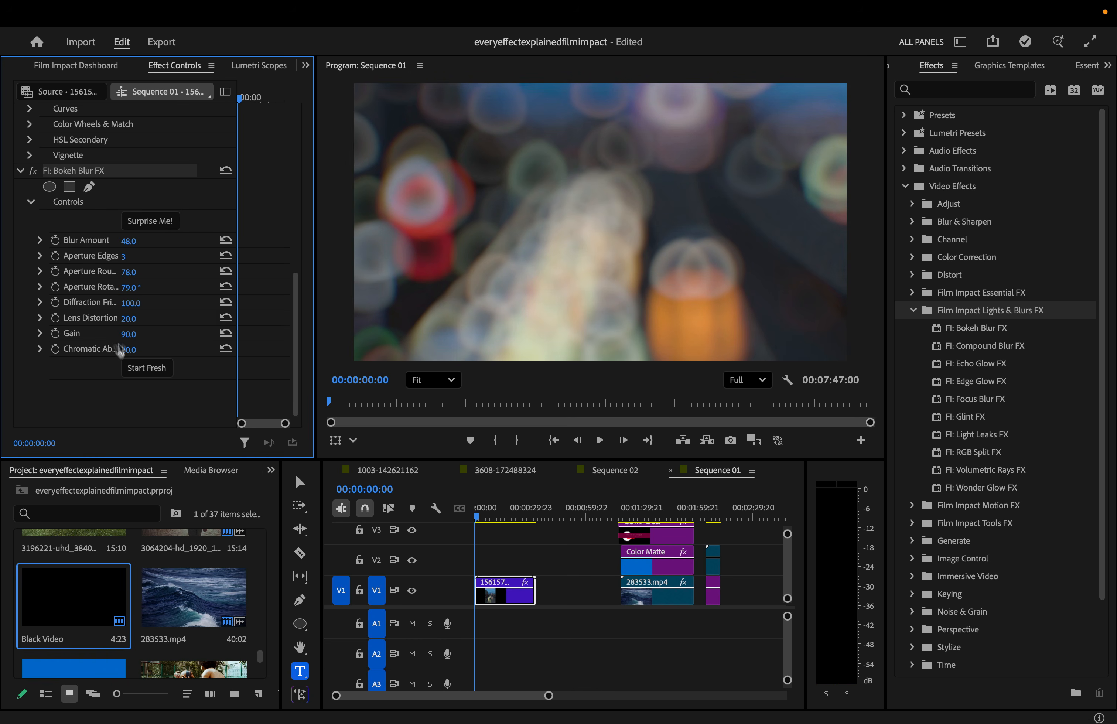
left_click_drag(131, 303, 84, 303)
left_click_drag(128, 319, 166, 319)
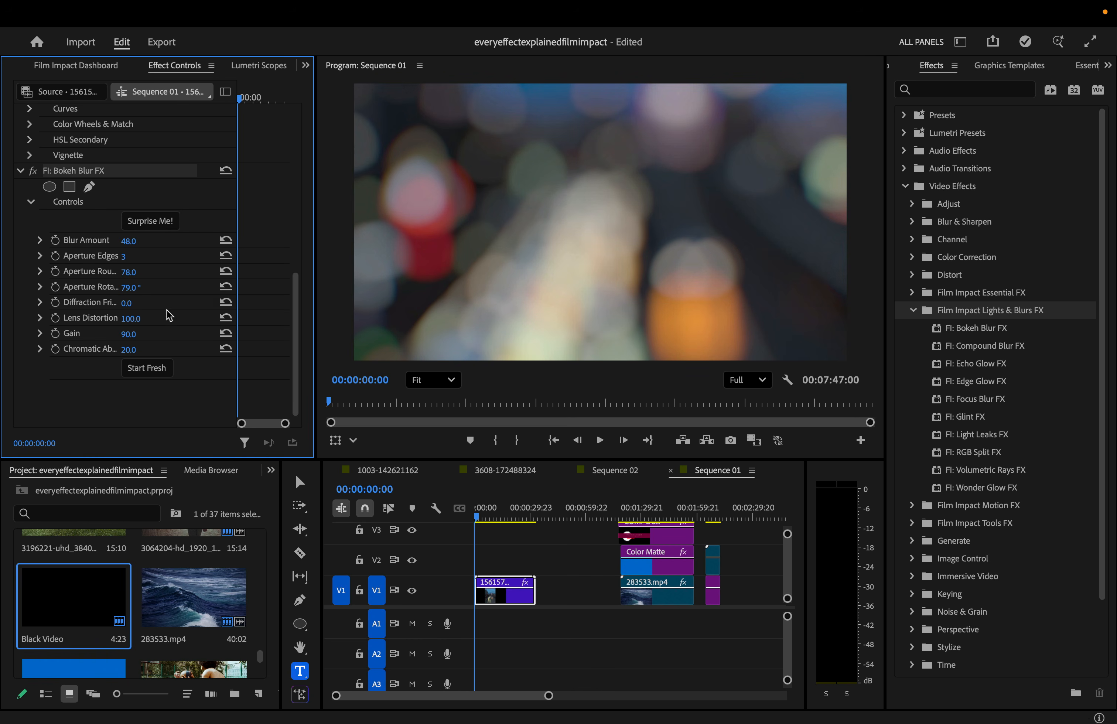
left_click_drag(129, 334, 84, 334)
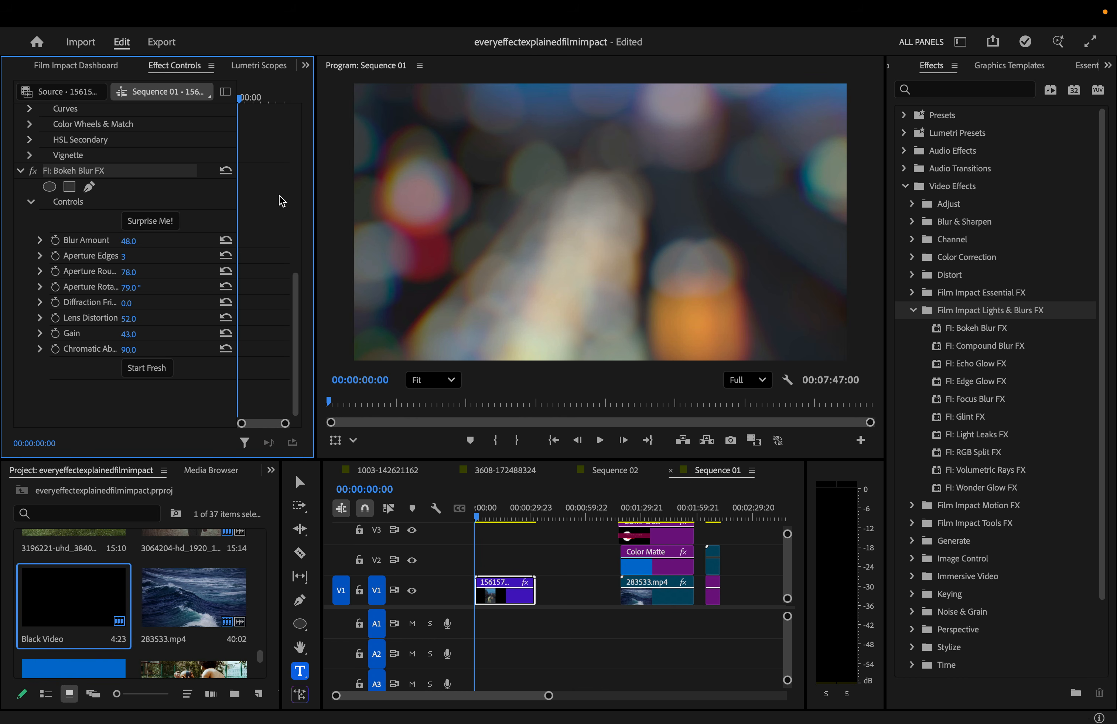
- Keyframe Blur Amount from 48 at the start to 0 at about five seconds, then play it back
left_click(56, 240)
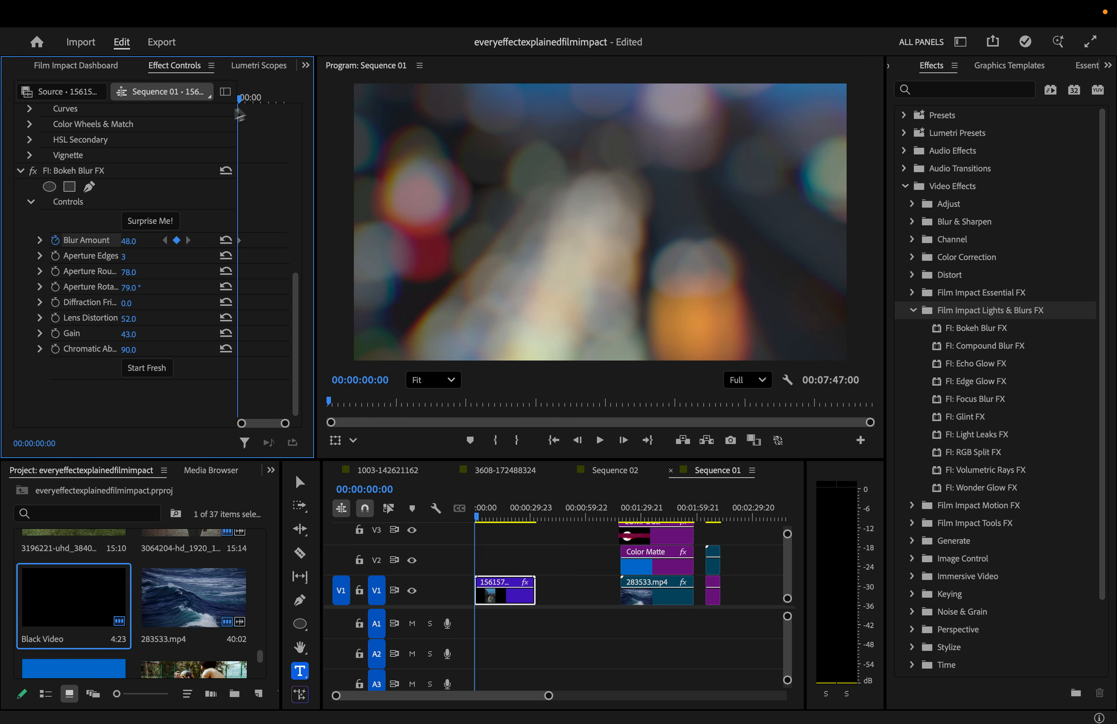
left_click(247, 97)
left_click_drag(125, 241, 80, 241)
left_click_drag(249, 99, 189, 107)
key("space")
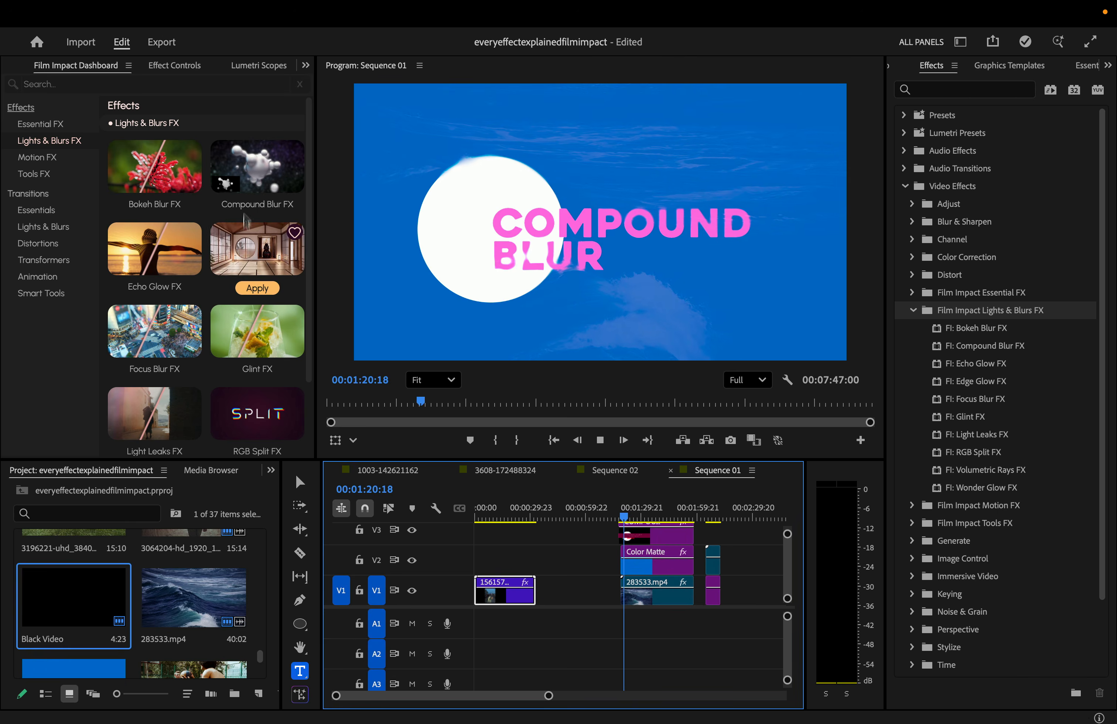
mouse_move(273, 171)
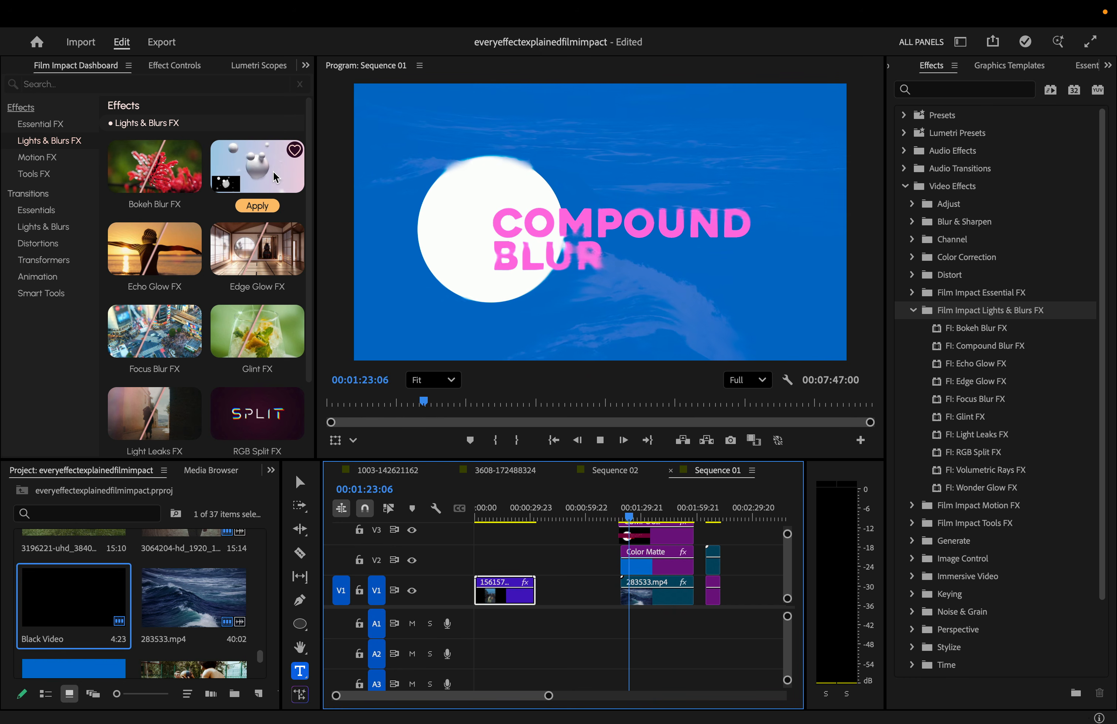
- Select the road clip, hide track V1, and raise its Compound Blur amount
key("space")
left_click(714, 517)
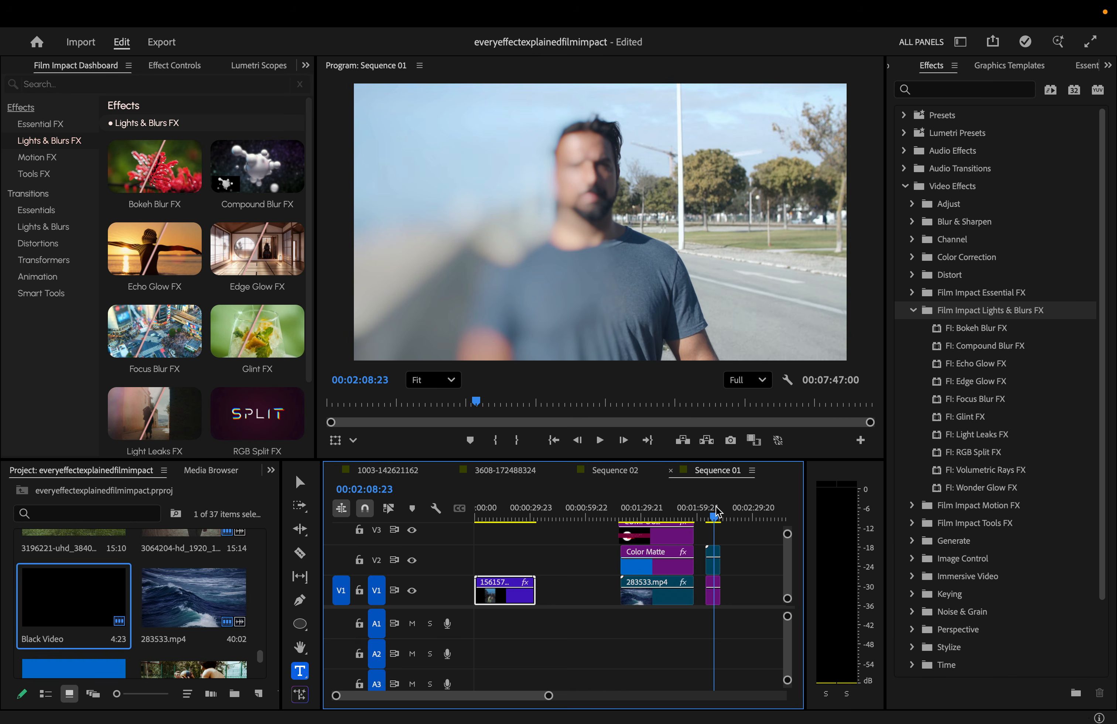
left_click(411, 589)
left_click(183, 65)
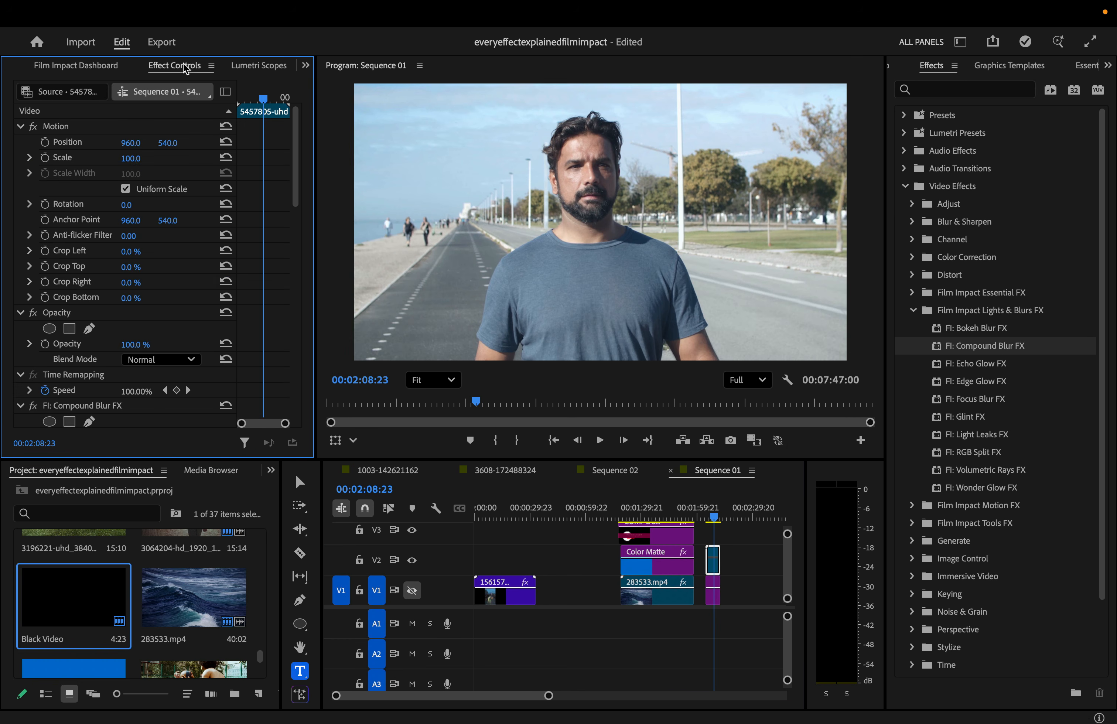
scroll(174, 255, "down", 5)
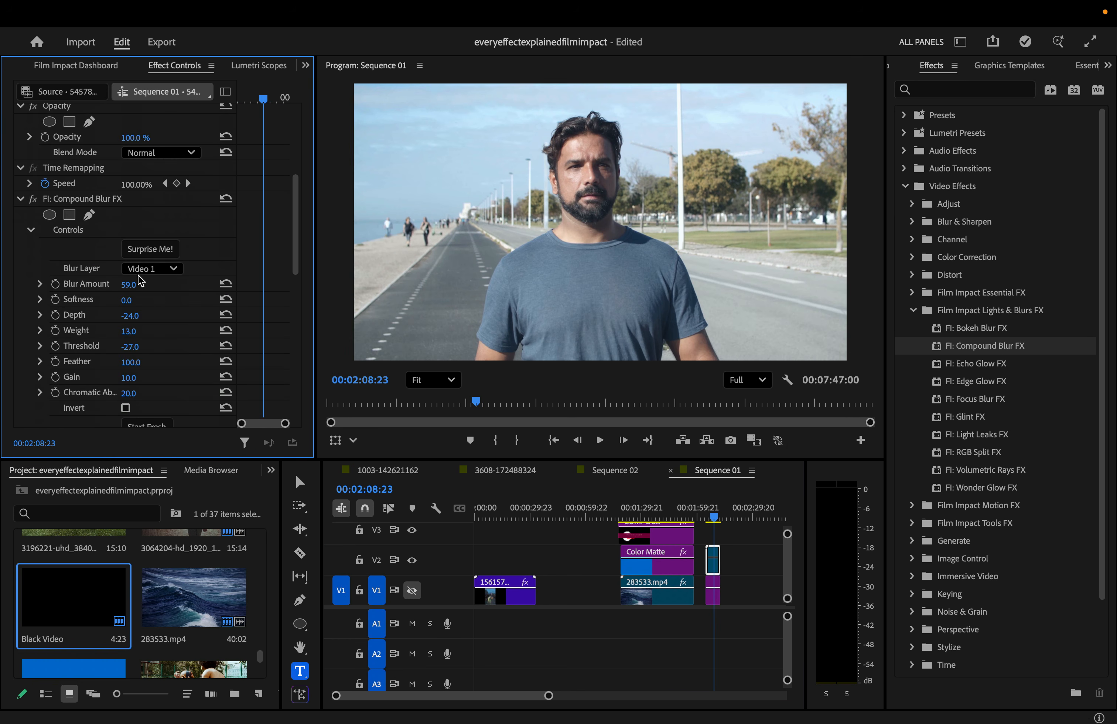
mouse_move(141, 286)
left_mouse_down()
mouse_move(172, 285)
mouse_move(141, 285)
left_mouse_up()
- Try Video 2 as the Compound Blur layer, toggling V1 and V2 visibility to compare
left_click(152, 269)
left_click(164, 351)
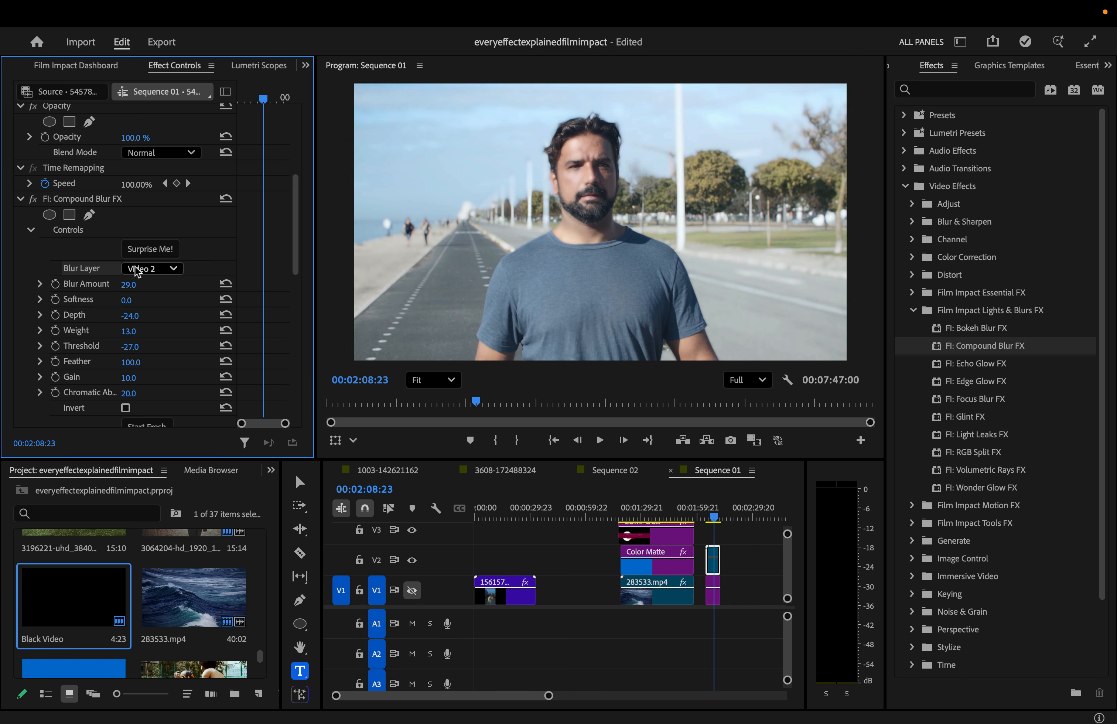
left_click(151, 269)
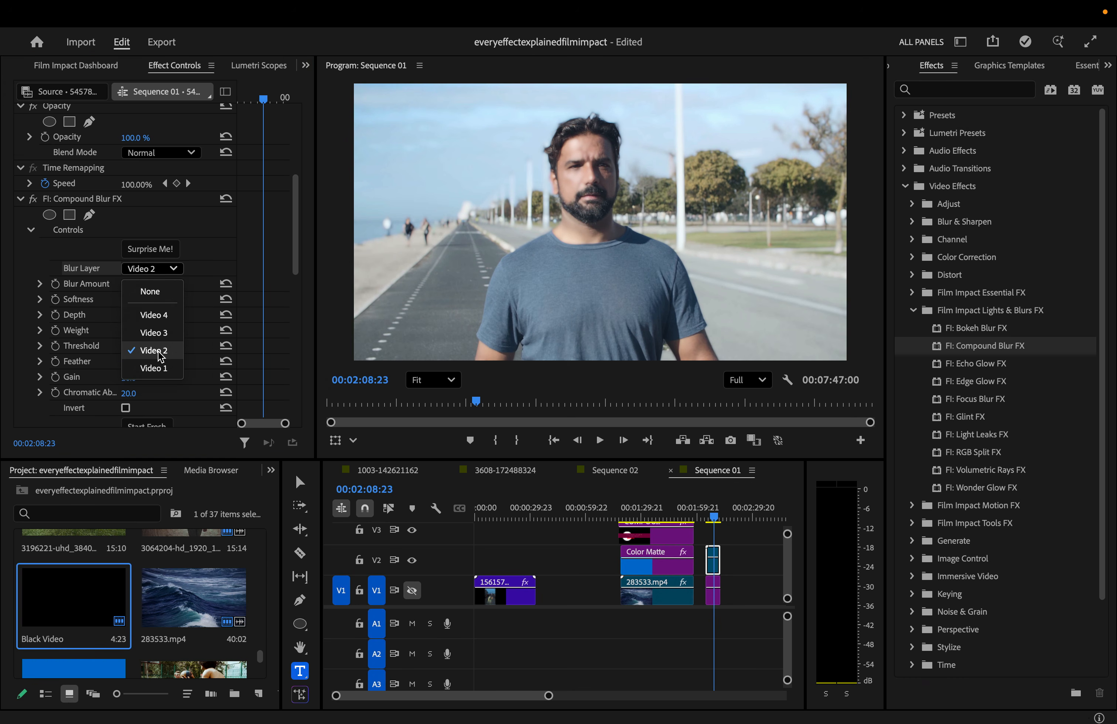
left_click(83, 259)
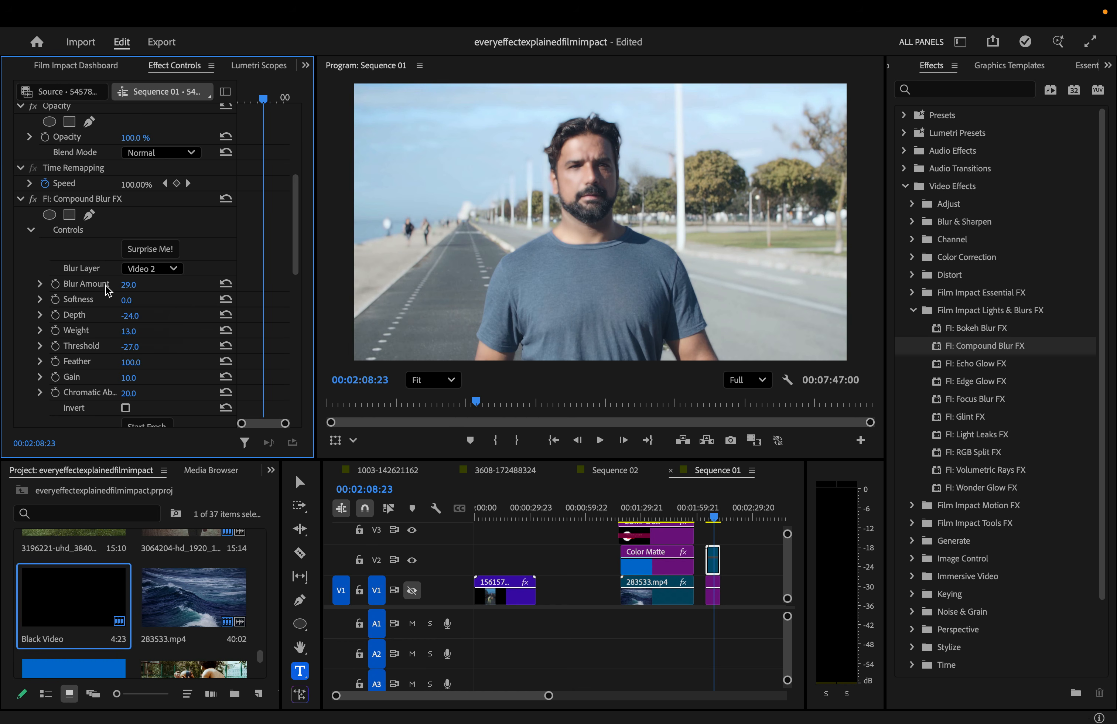
left_click(412, 560)
left_click(412, 589)
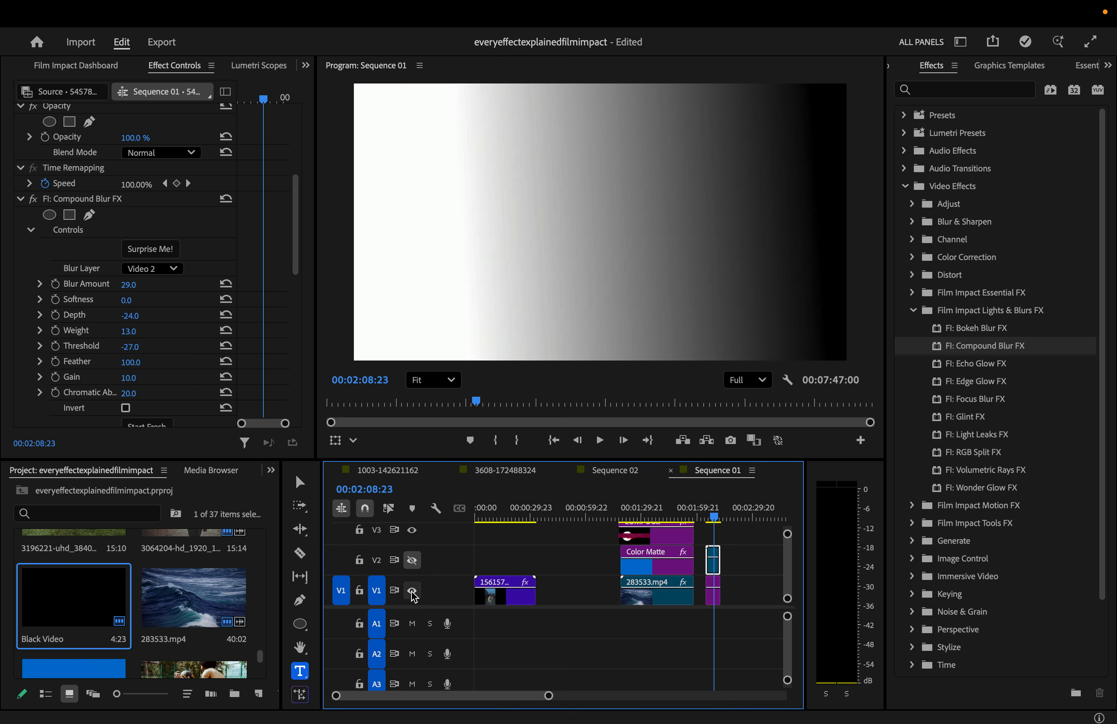
left_click(413, 560)
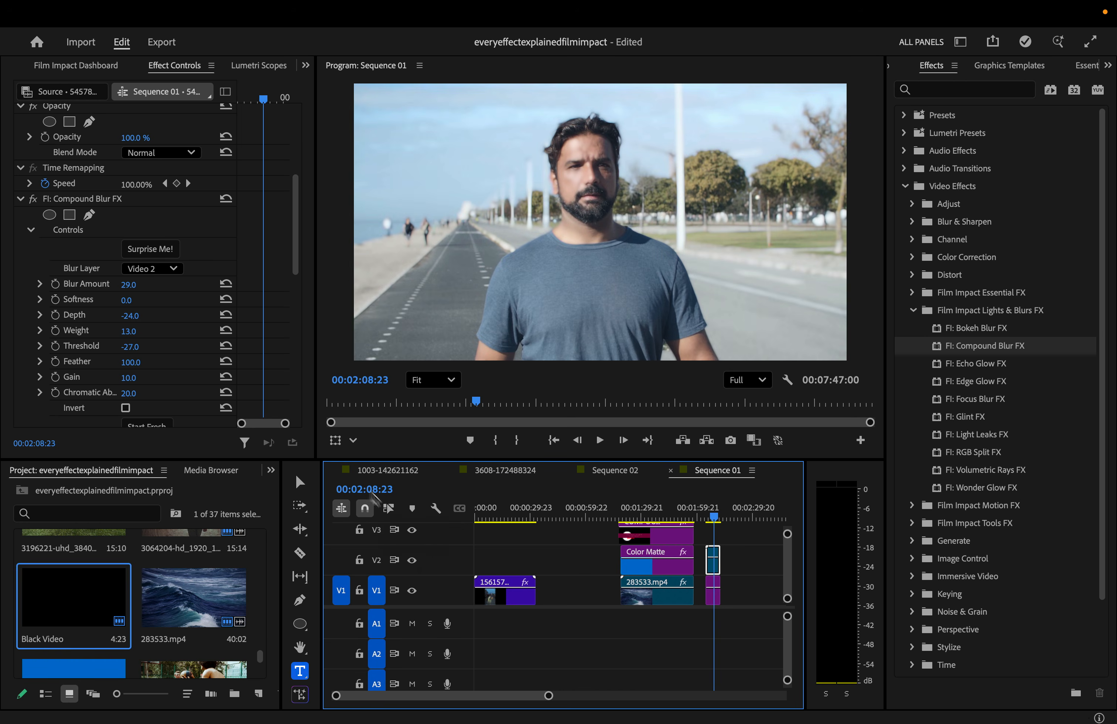
- Switch the blur layer to Video 1, push Blur Amount up, and toggle V2 to check the gradient map
left_click(160, 268)
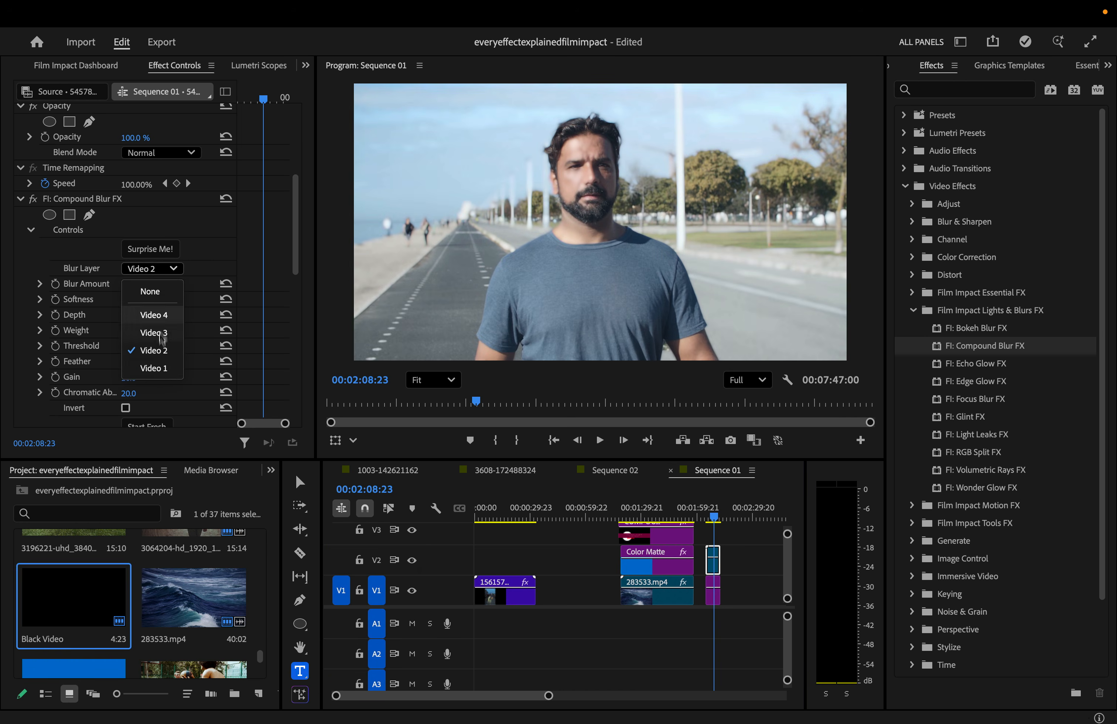
left_click(163, 369)
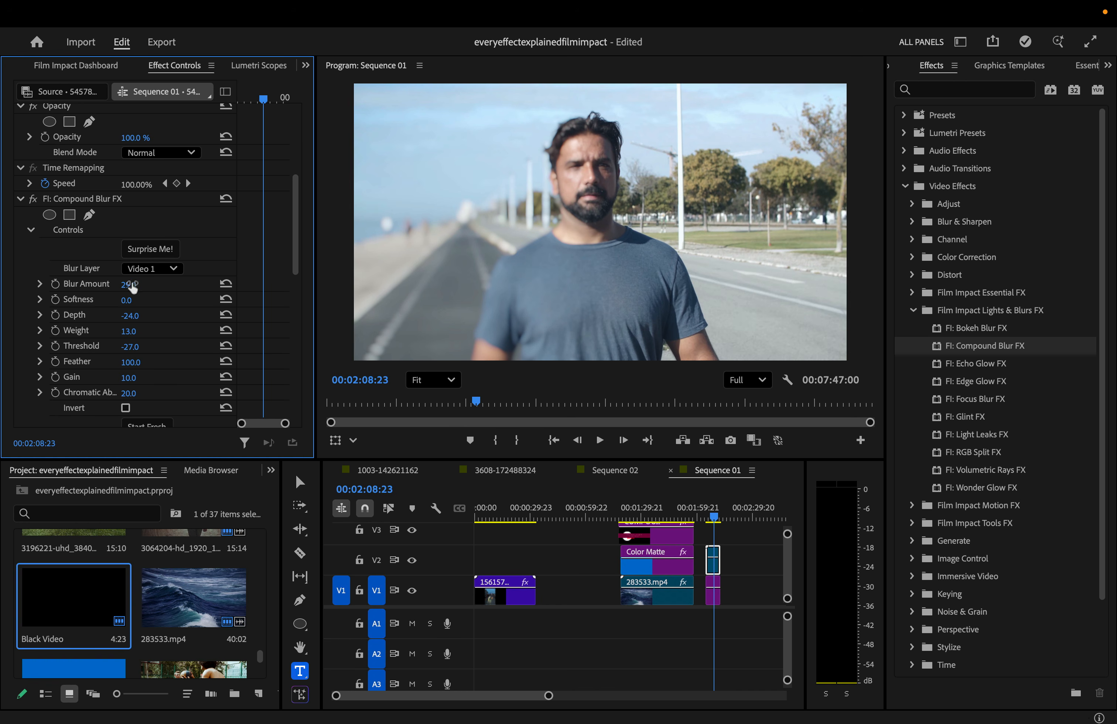
left_click_drag(128, 284, 160, 284)
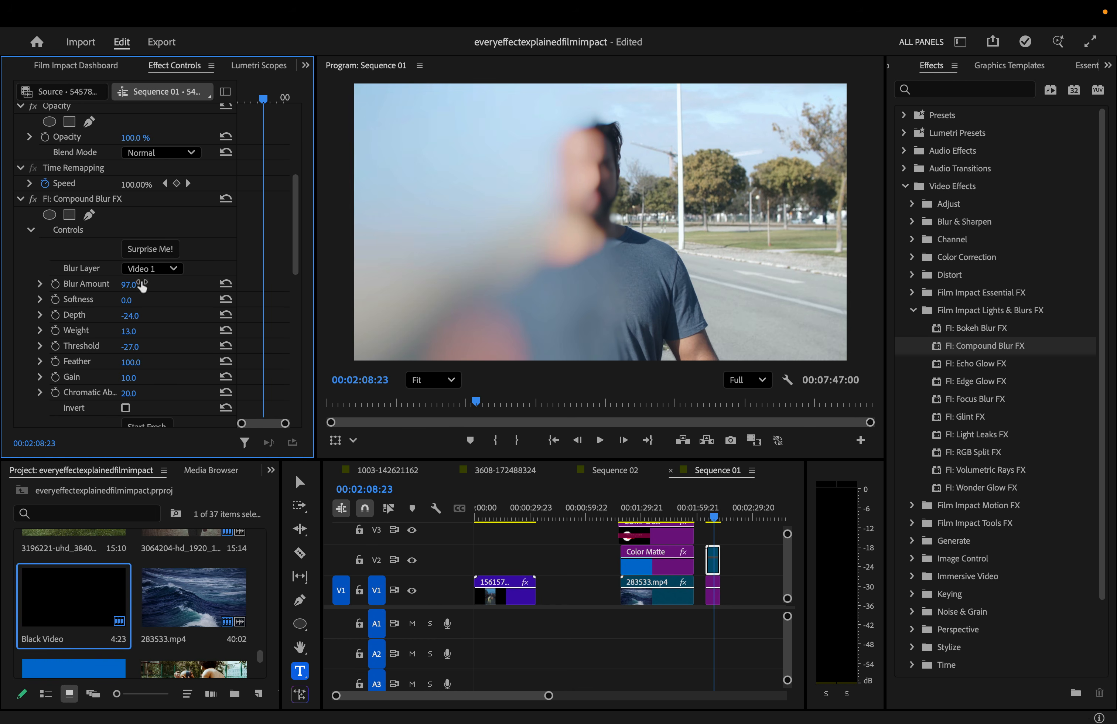
left_click(411, 560)
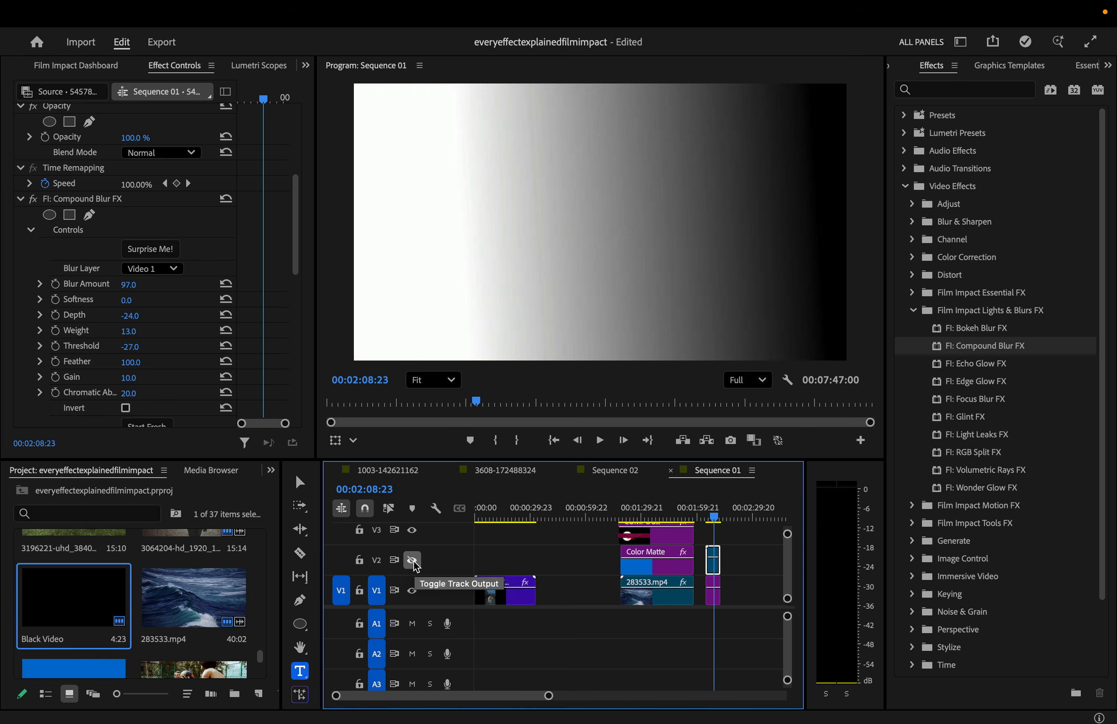
left_click(412, 560)
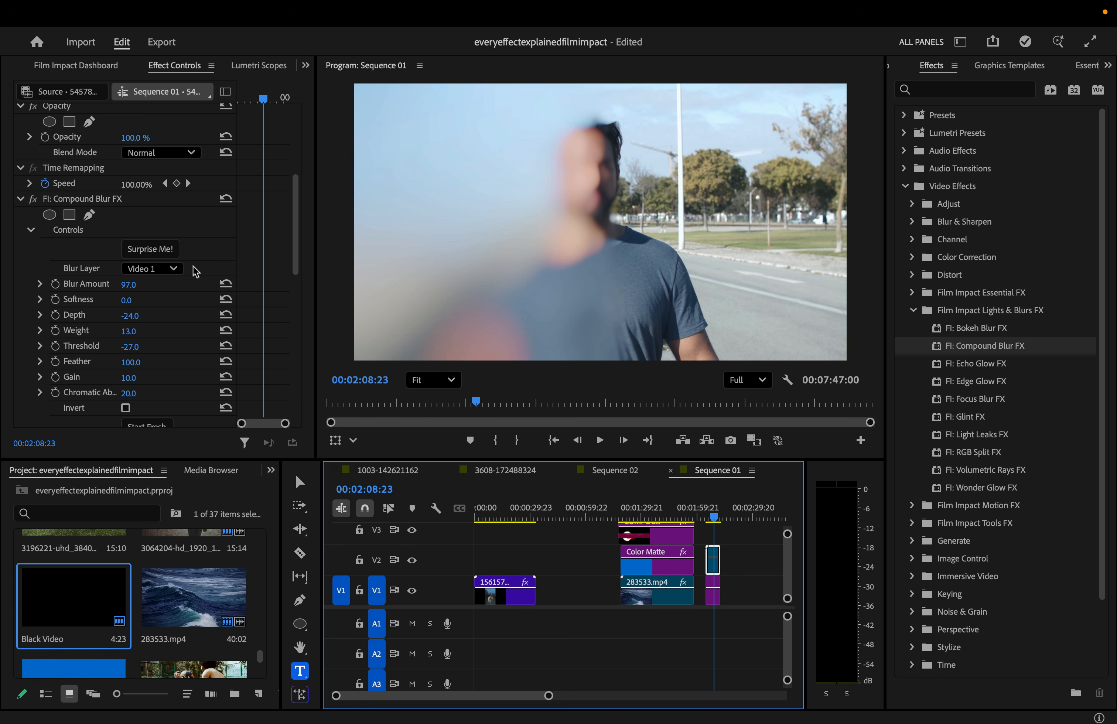
- Retest Video 2 as the blur source, settle on Video 1, and jump to 00:01:20:00
left_click(174, 268)
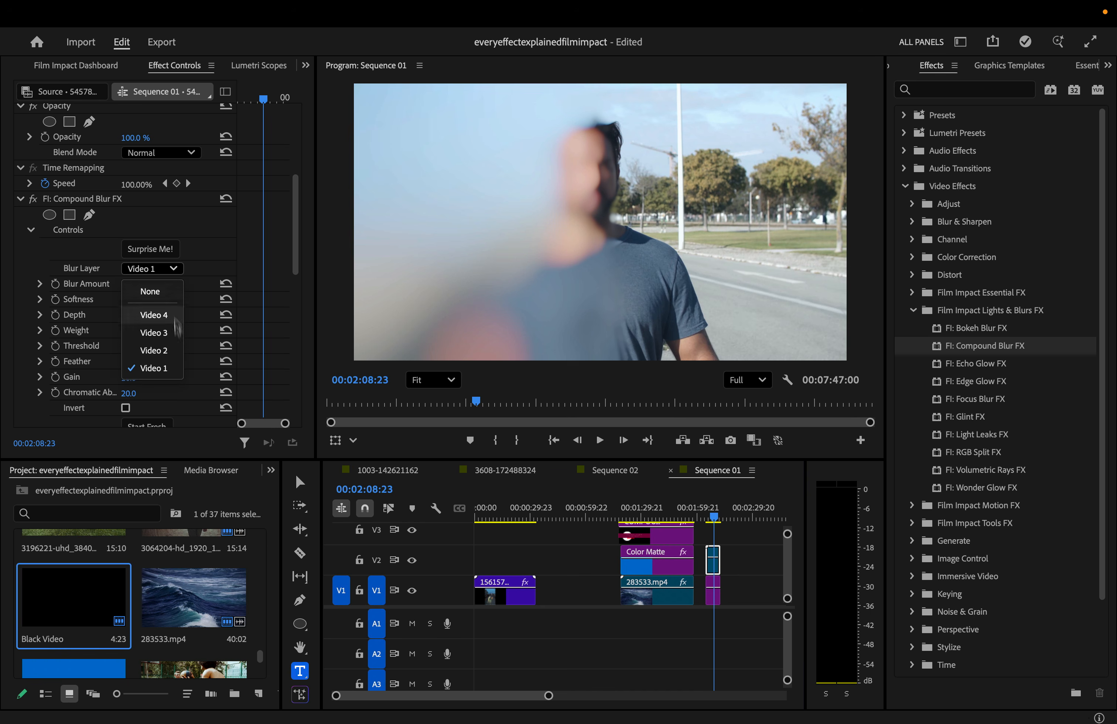
left_click(174, 352)
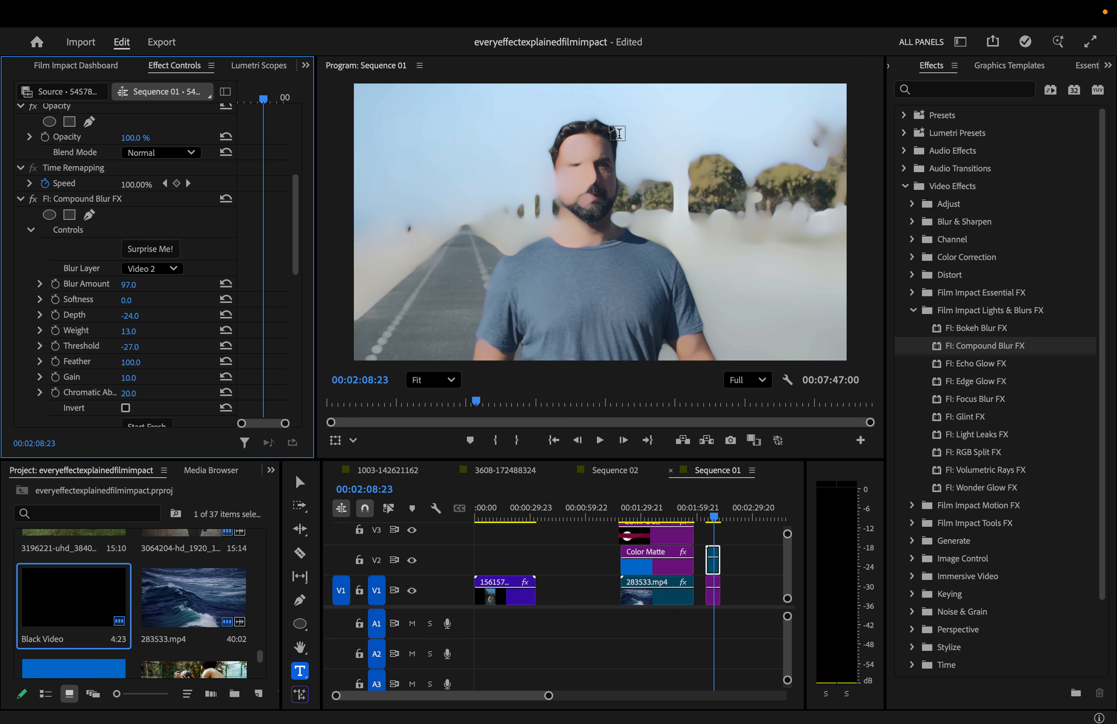
left_click(160, 268)
left_click(150, 324)
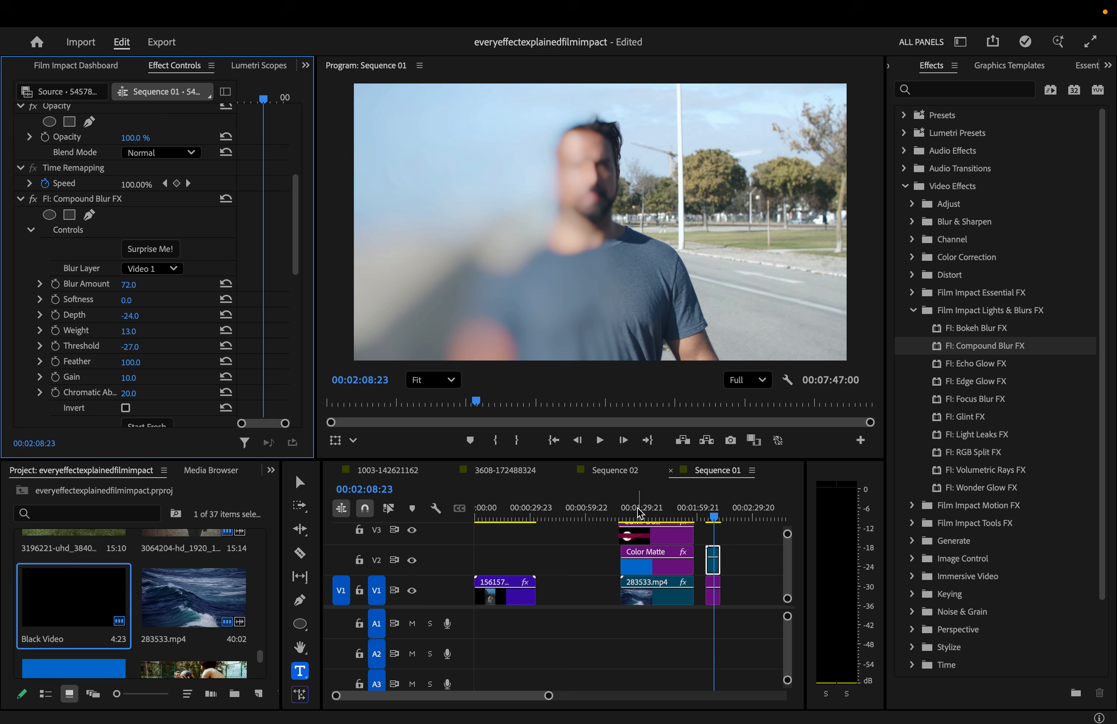
left_click(625, 514)
- Hide the title and Color Matte tracks to preview the bare waves clip, then show them again
left_click(411, 529)
left_click(412, 559)
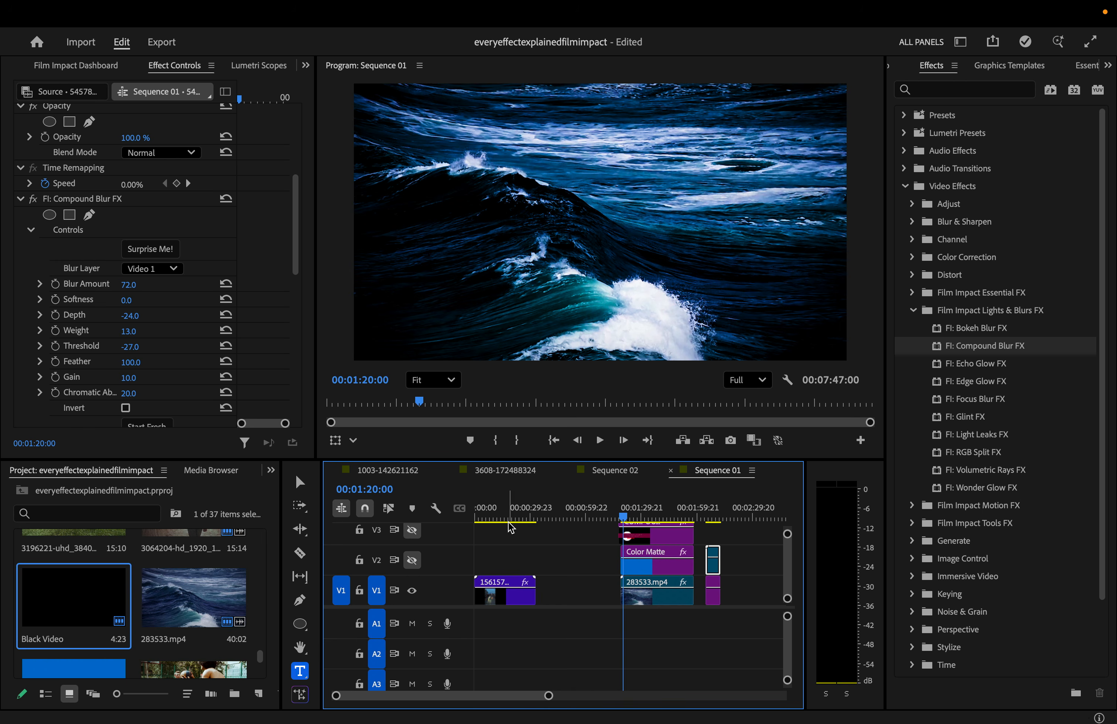
key("space")
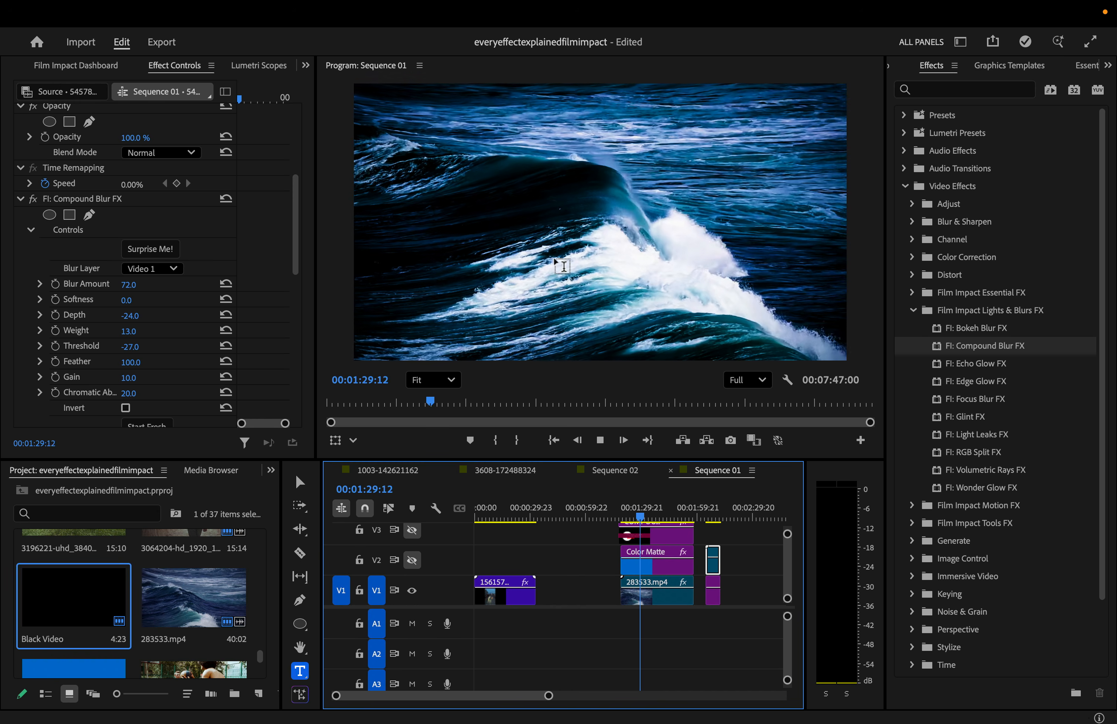
key("space")
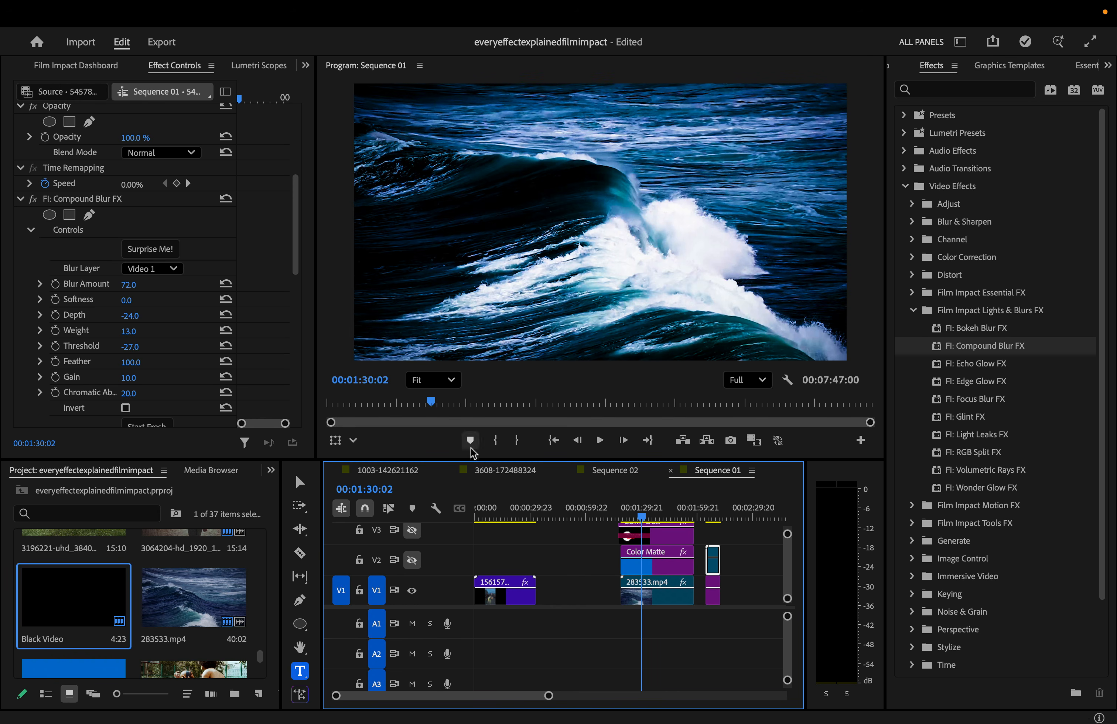
left_click(412, 561)
left_click(413, 531)
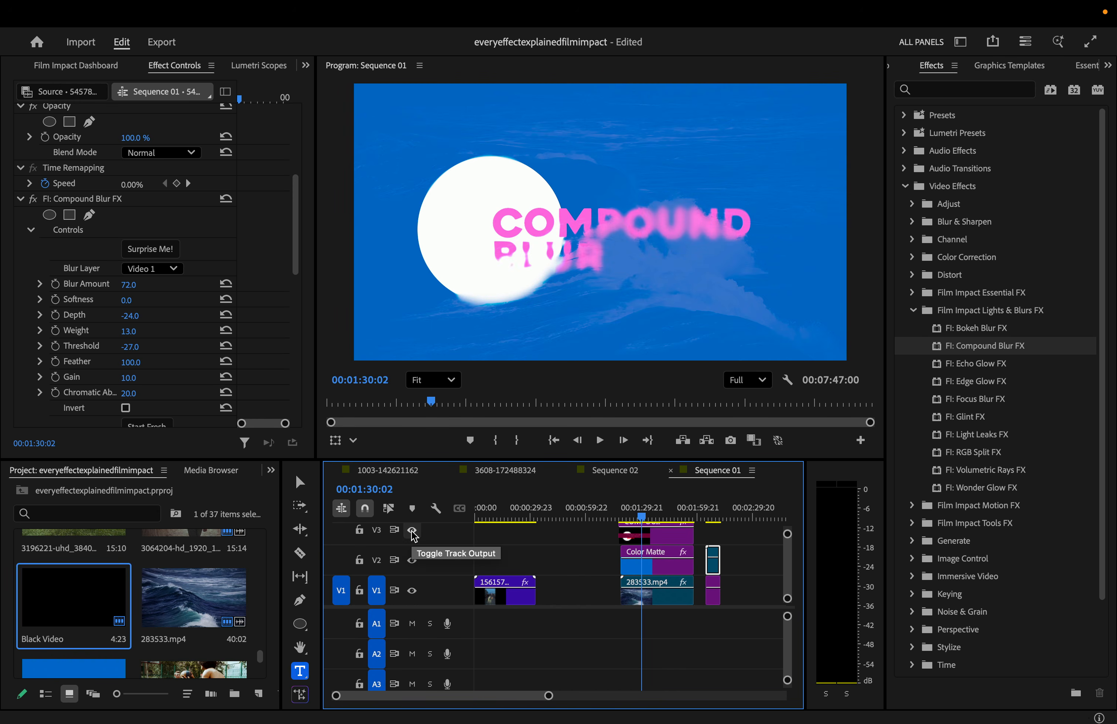
- On the COMPOUND BLUR title, keep Video 1 as blur source and set Blur Amount 29, Depth -14, Weight 22
left_click(623, 517)
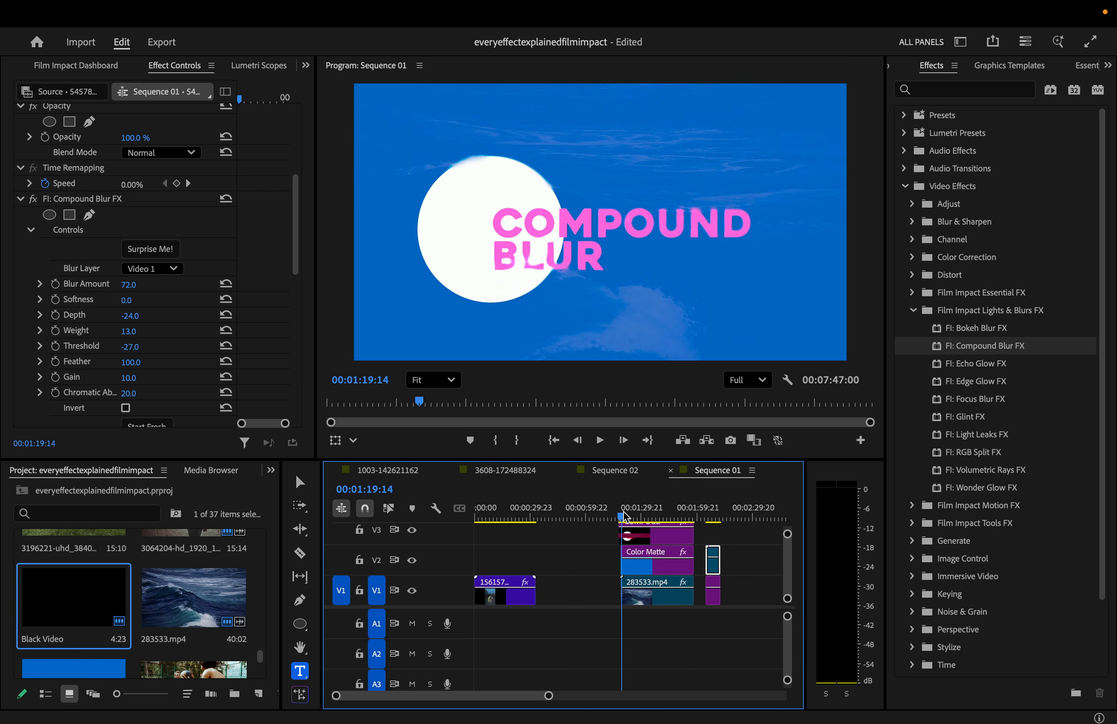
left_click(658, 535)
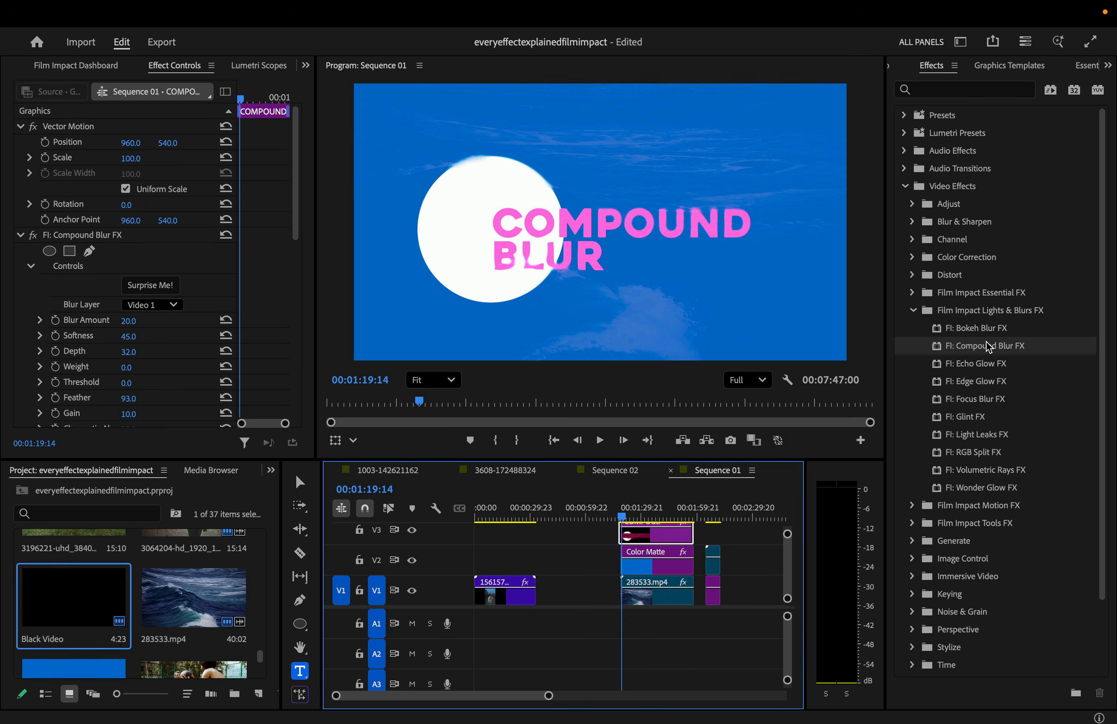
left_click(166, 306)
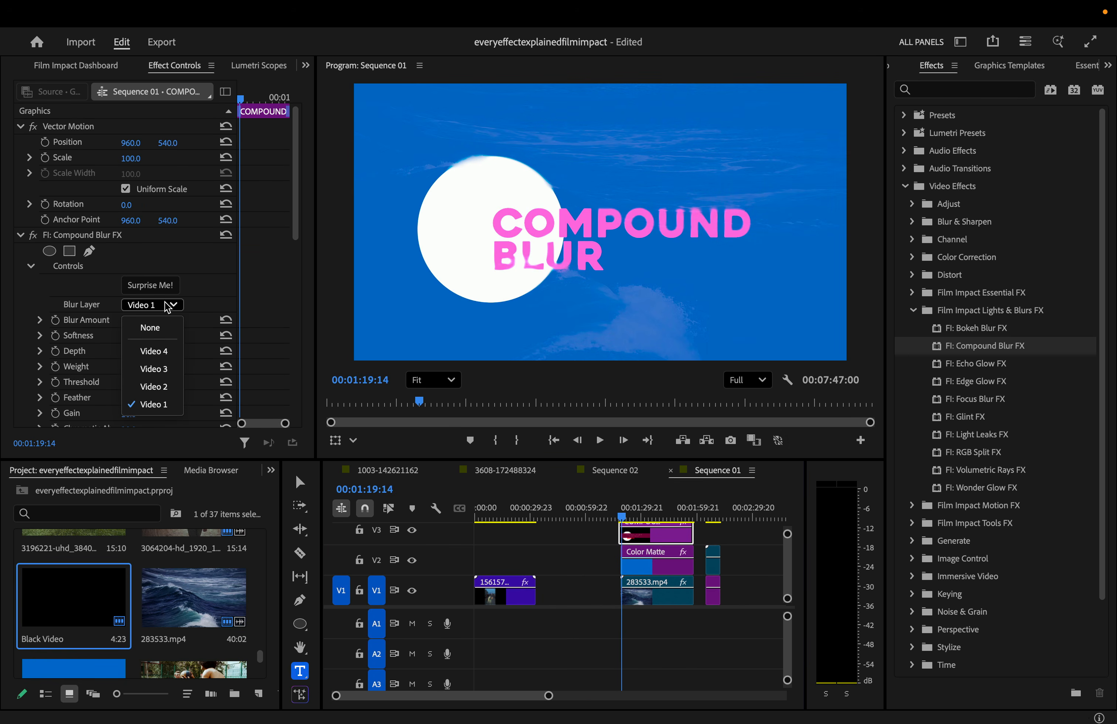
left_click(165, 405)
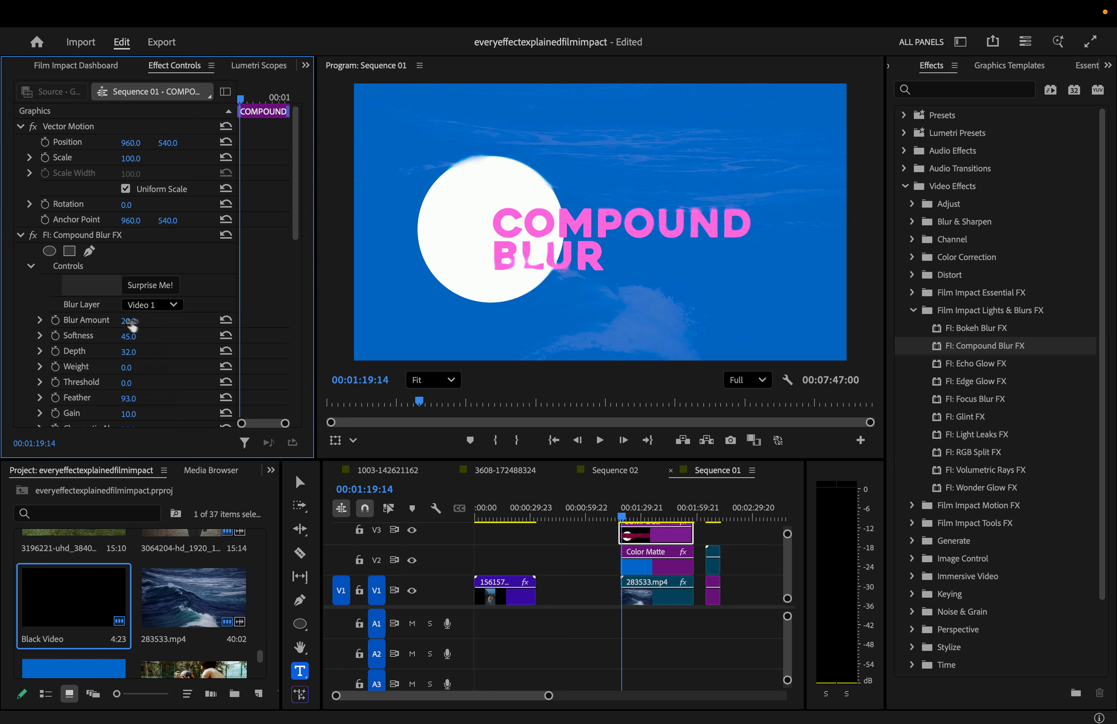
left_click_drag(128, 321, 99, 352)
left_click_drag(126, 367, 89, 384)
- Set the title's chromatic aberration to 58 and play the title to preview the blur
scroll(149, 385, "down", 1)
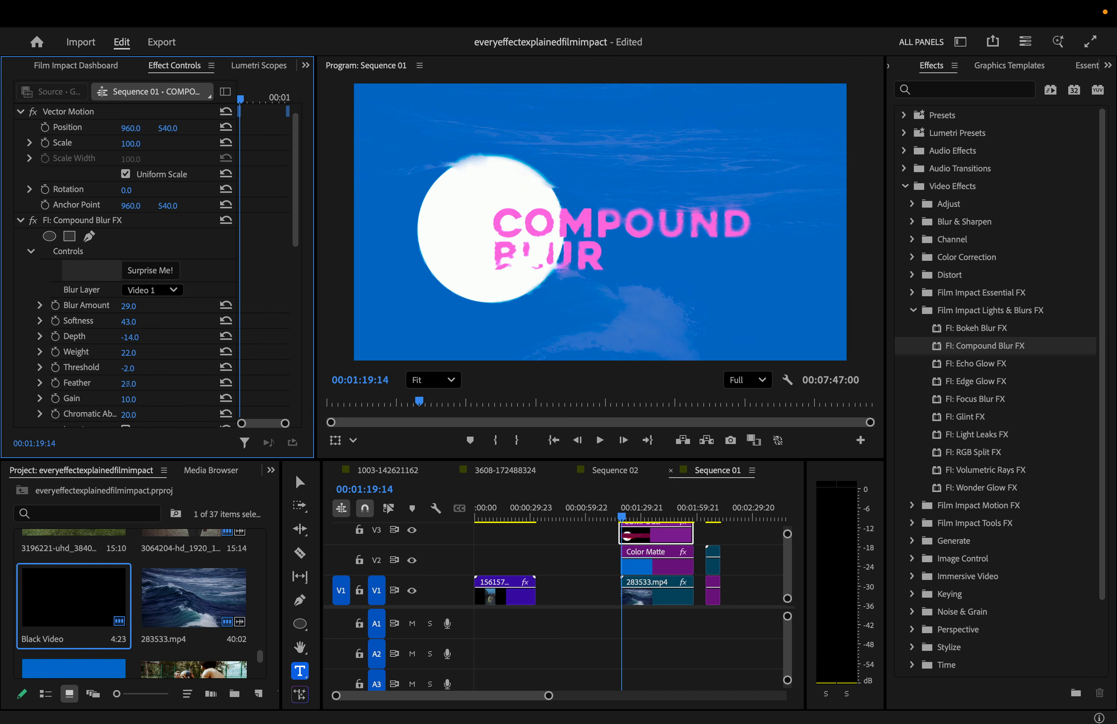
scroll(177, 410, "down", 1)
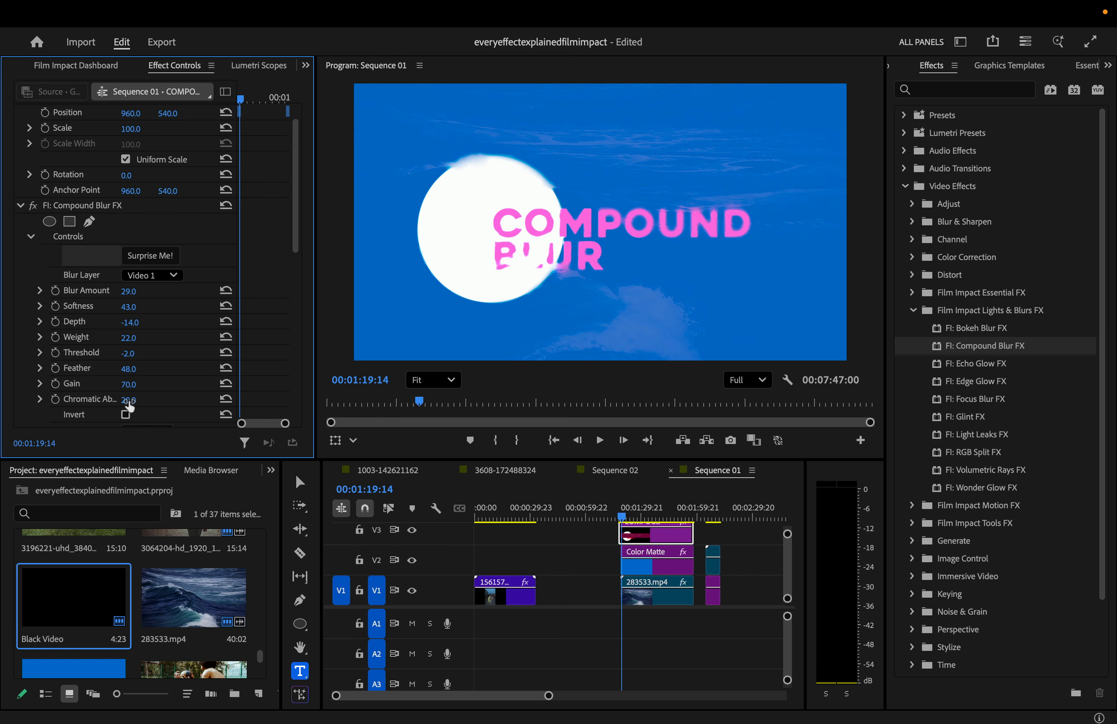
mouse_move(130, 400)
left_mouse_down()
mouse_move(90, 400)
mouse_move(111, 400)
left_mouse_up()
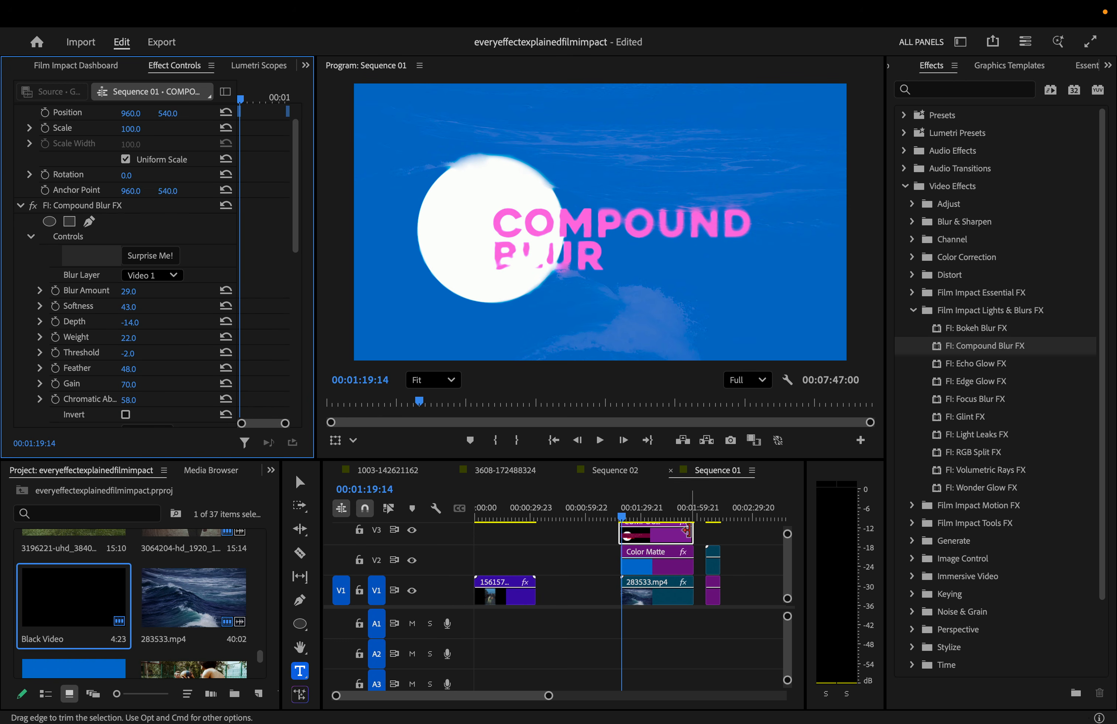
key("space")
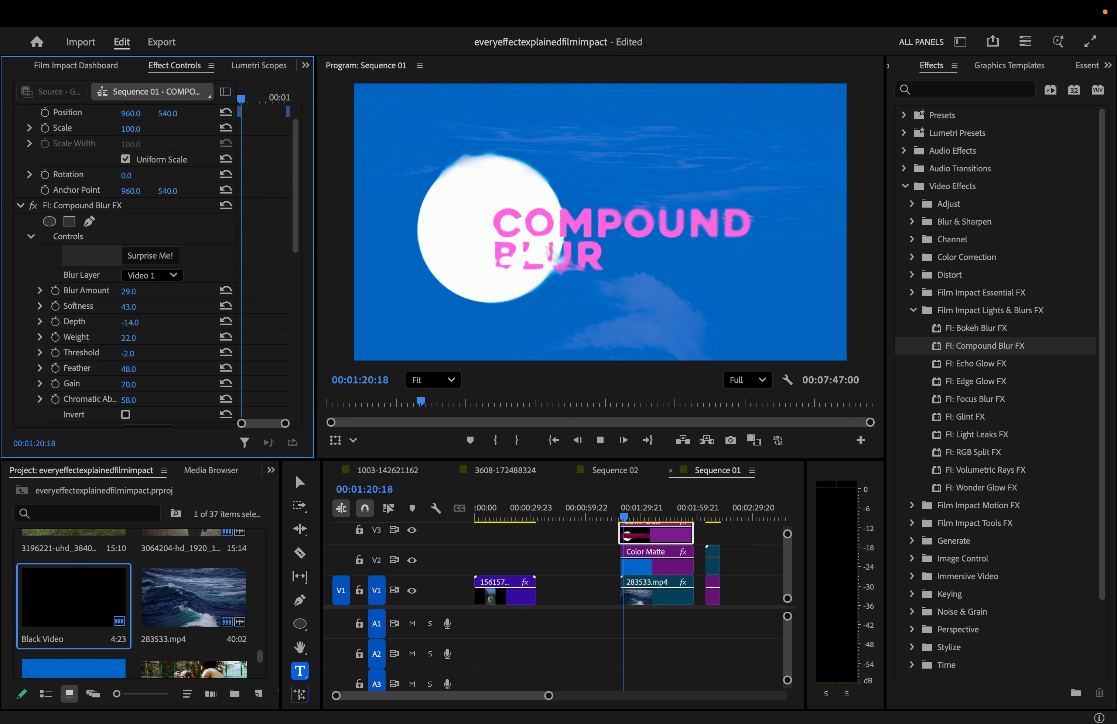
scroll(521, 232, "up", 3)
scroll(521, 232, "up", 5)
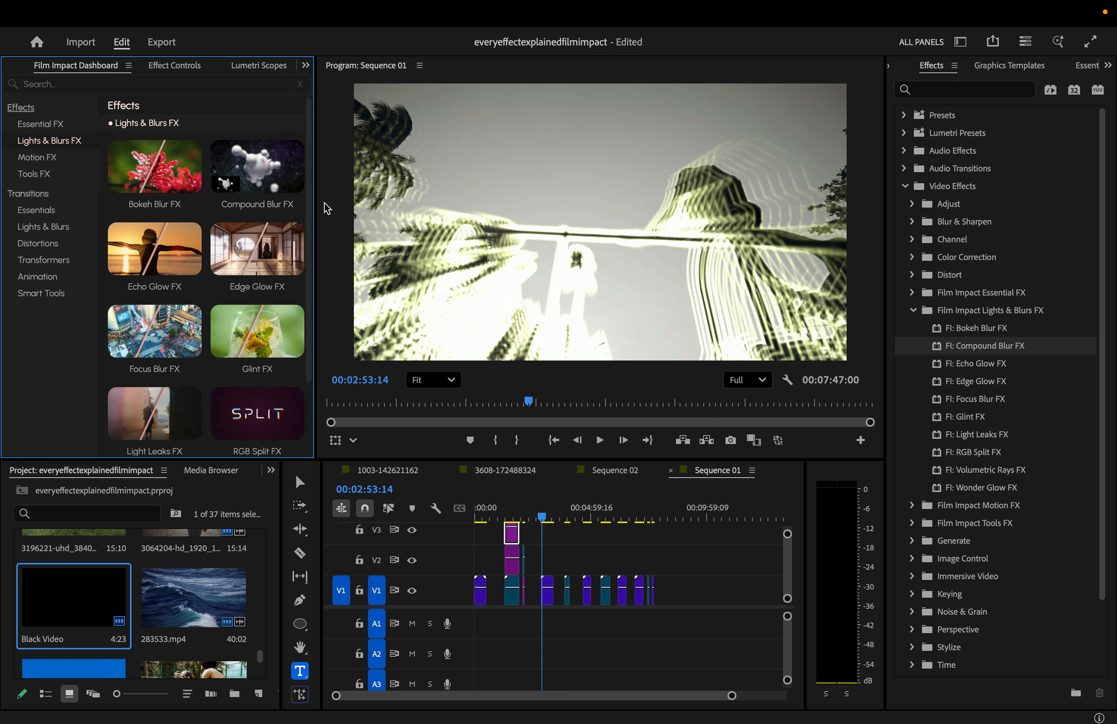
- Show Lights & Blurs FX on the Film Impact dashboard and play to the palm-tree streak clip near 02:53
mouse_move(171, 258)
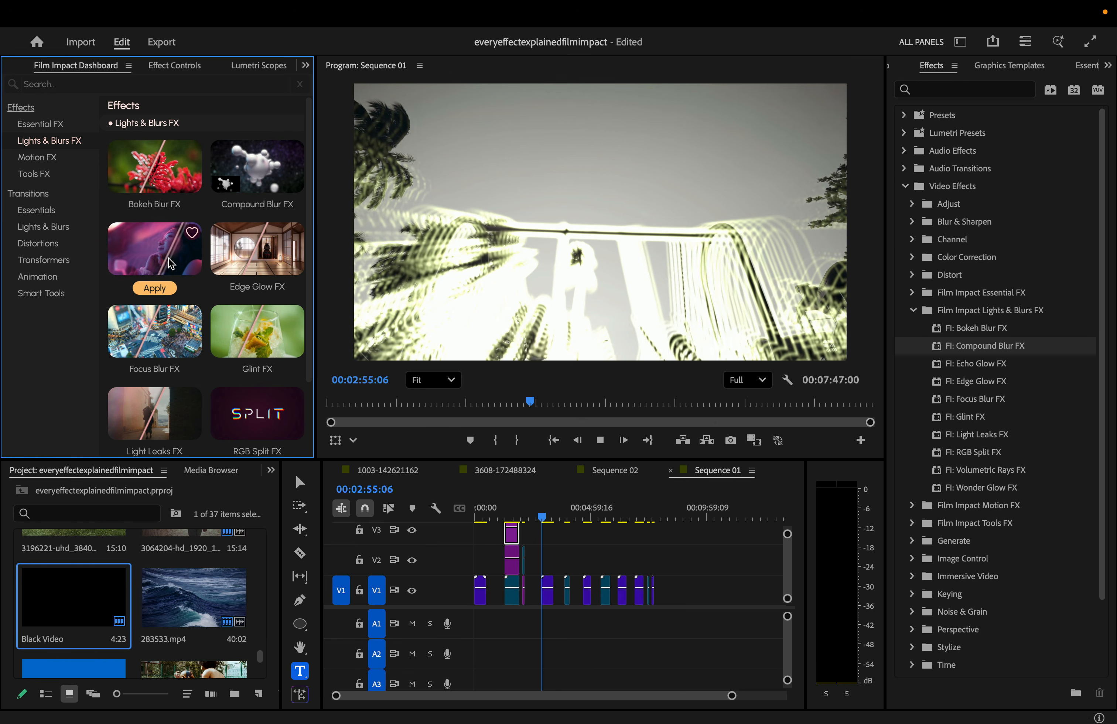
- Select the palm-tree clip on V1, show its FI: Echo Glow FX settings, and stop at 00:03:05:00
key("space")
scroll(543, 586, "up", 5)
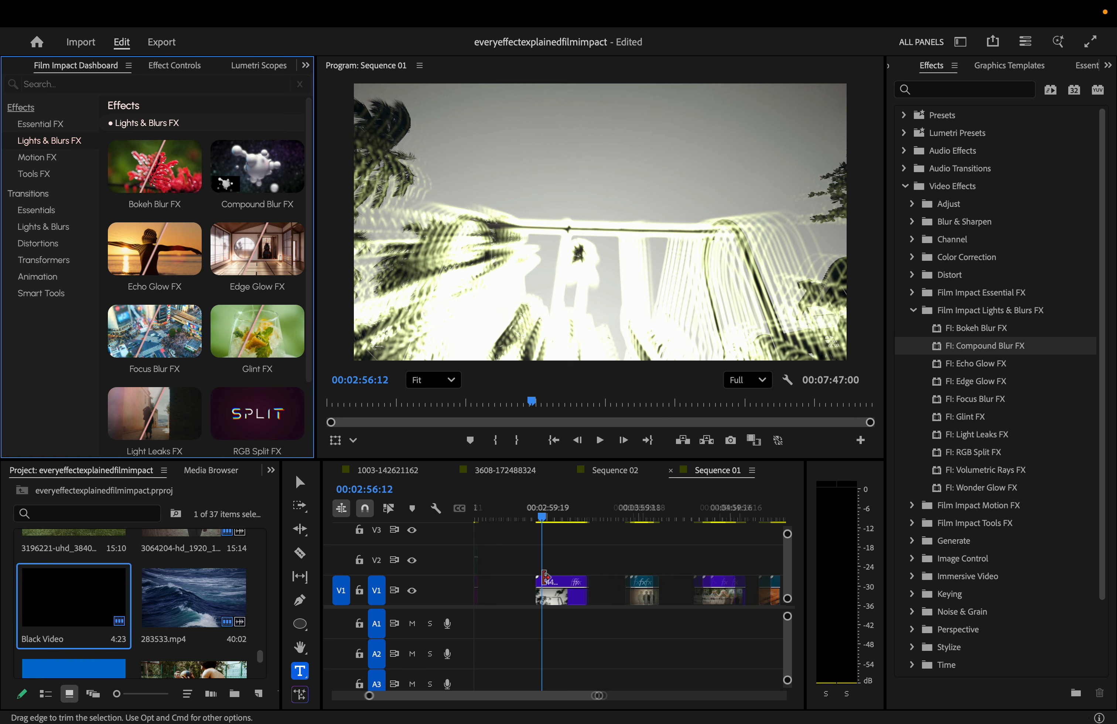
left_click(555, 599)
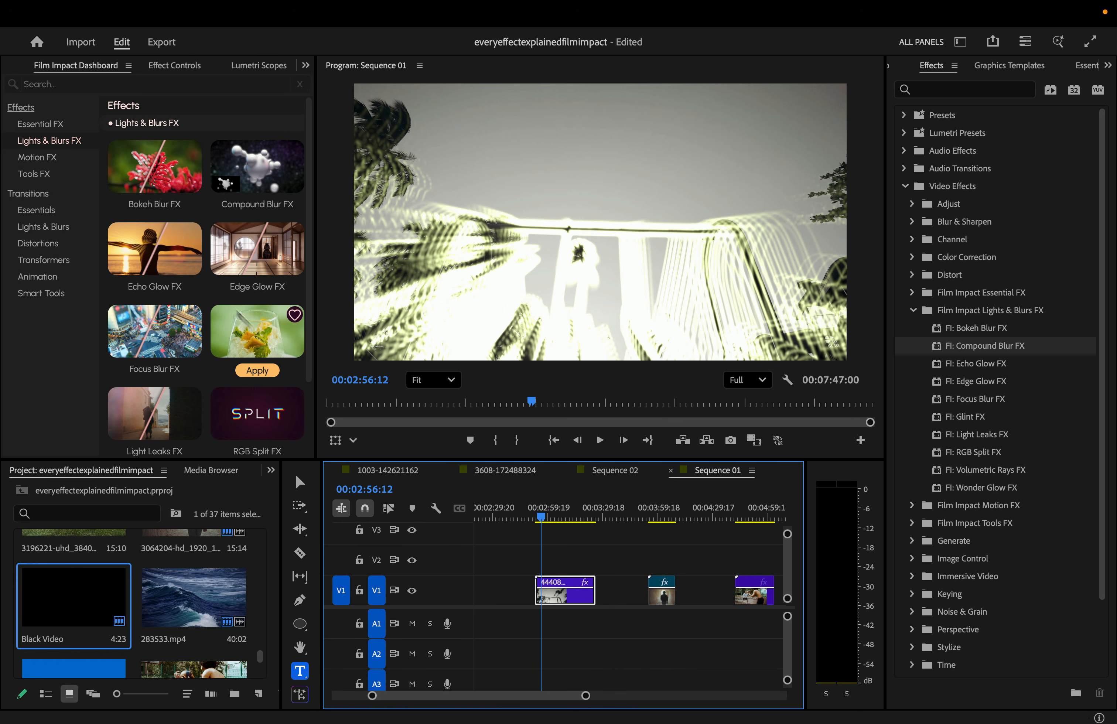
mouse_move(127, 232)
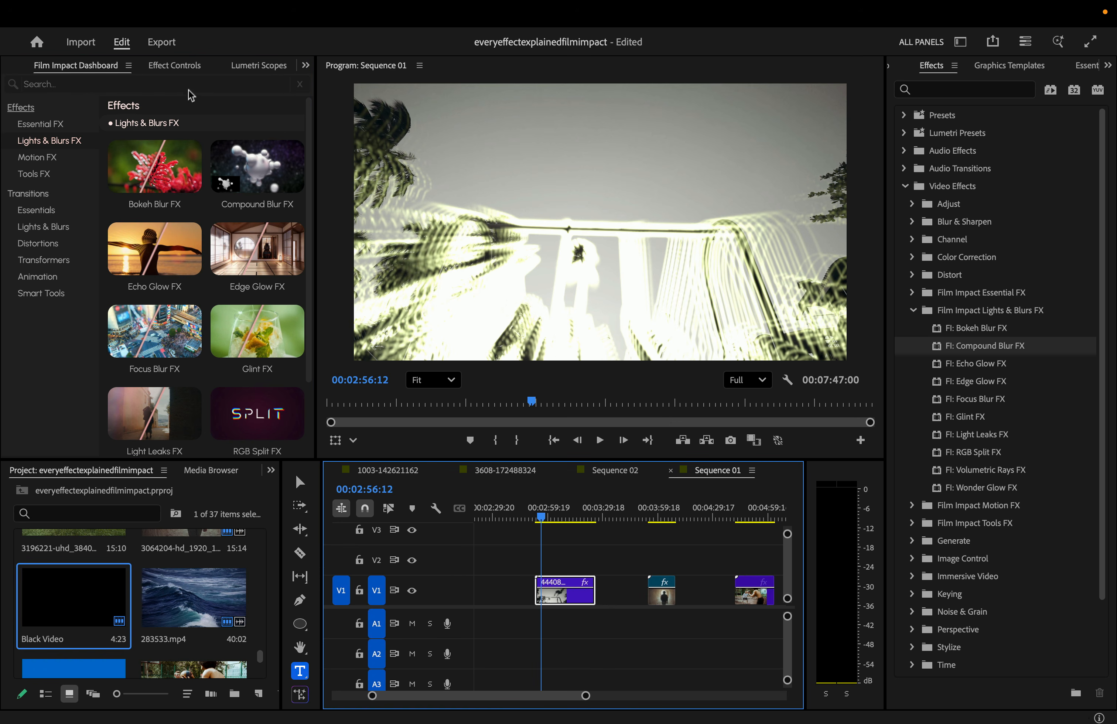
left_click(174, 66)
key("space")
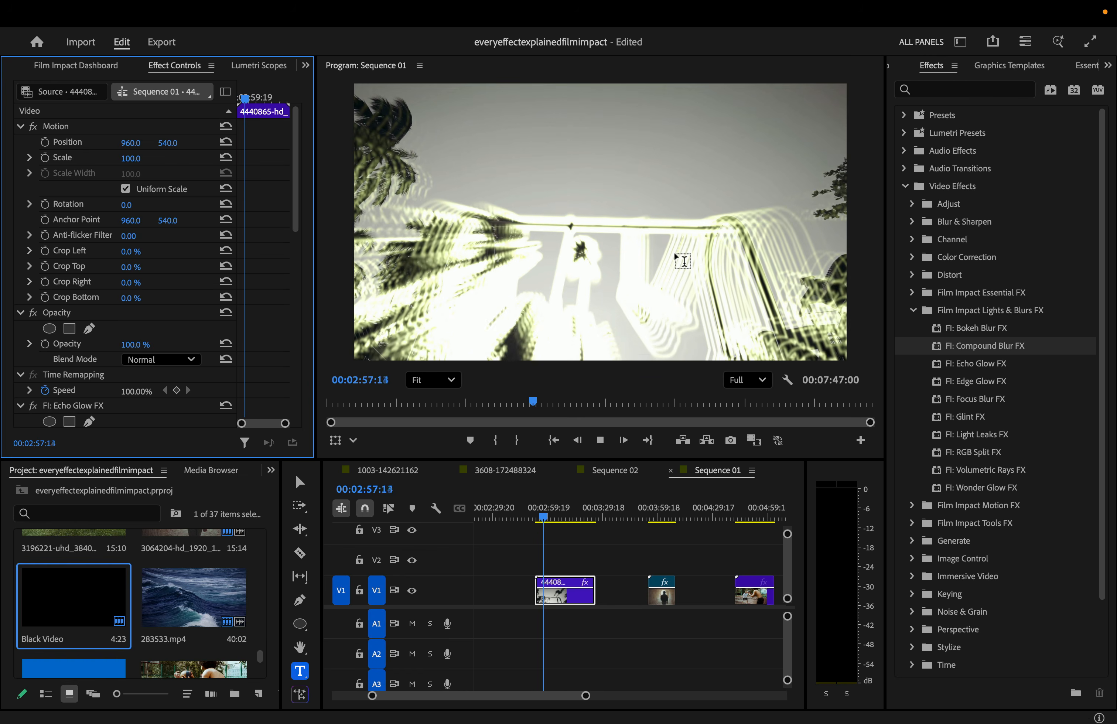
left_click(548, 517)
left_click_drag(560, 512, 556, 513)
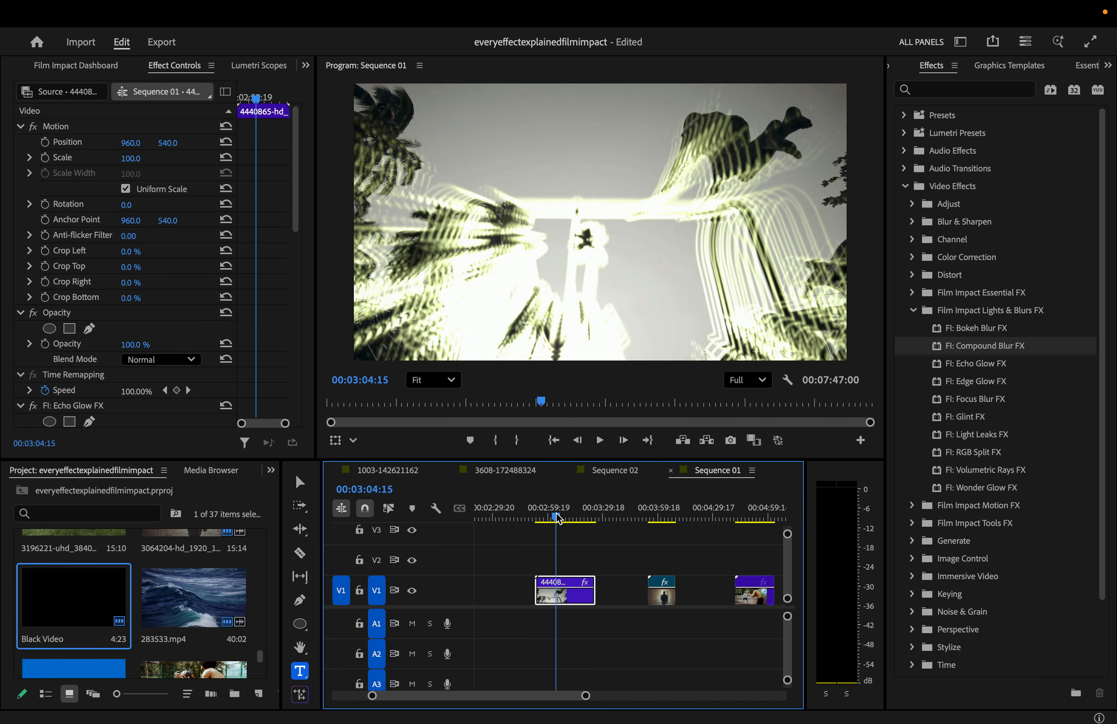
key("space")
key("space")
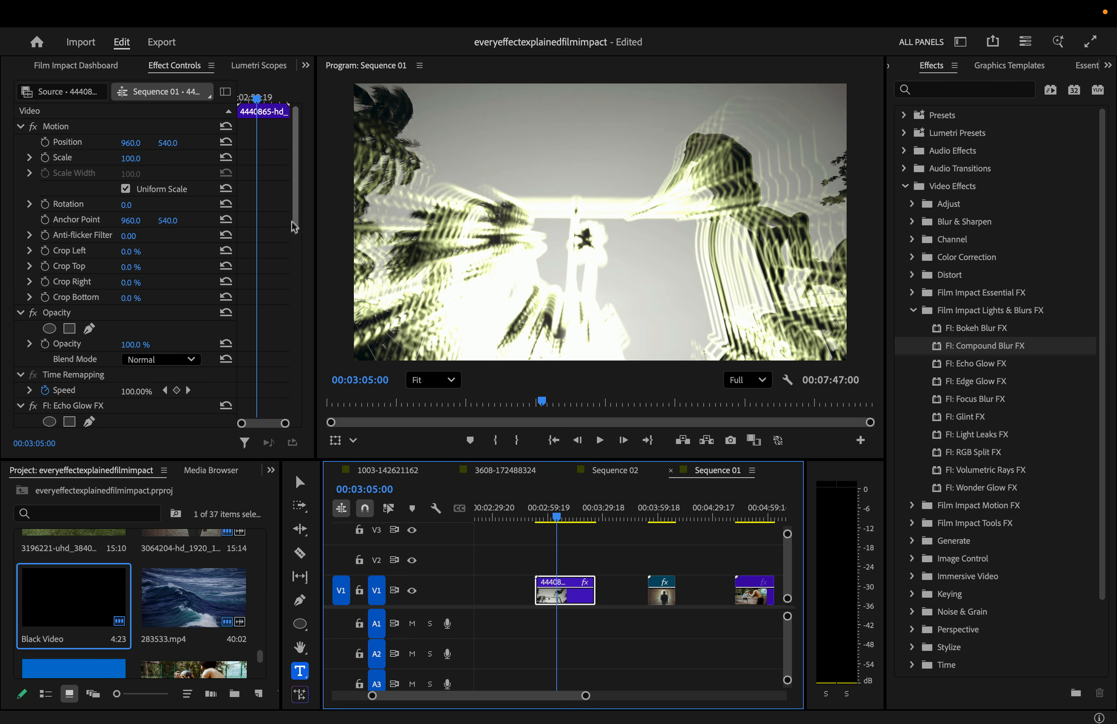
left_click_drag(291, 221, 294, 303)
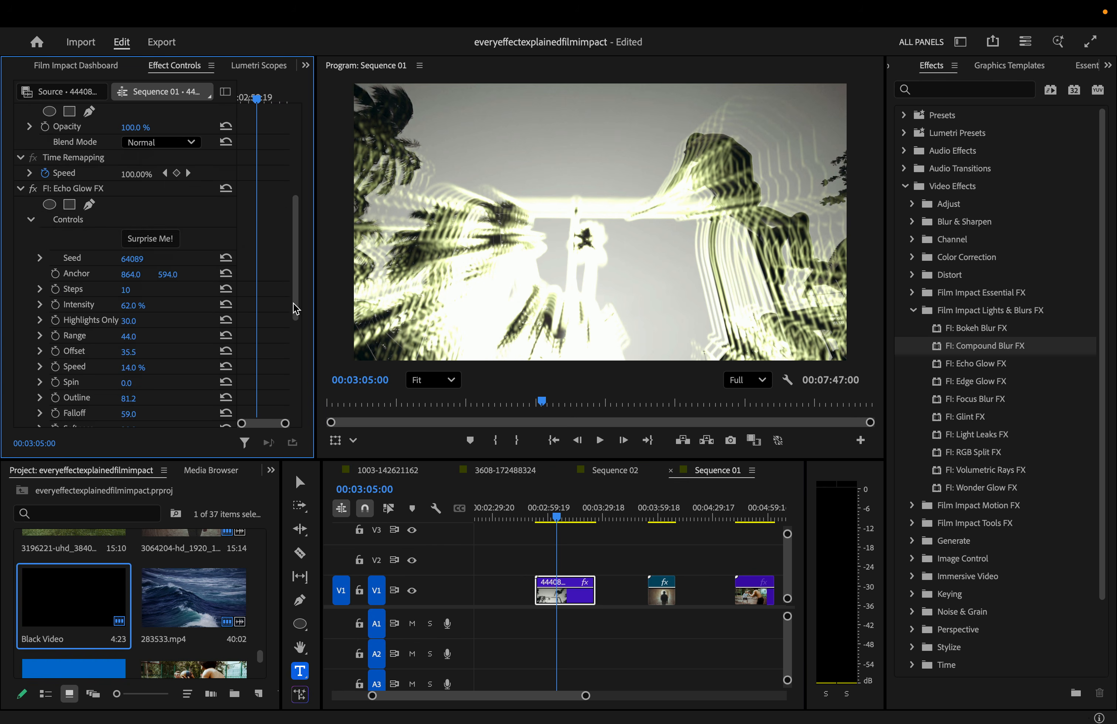
- Randomize the Echo Glow FX look about 25 times to audition different variations
left_click(155, 240)
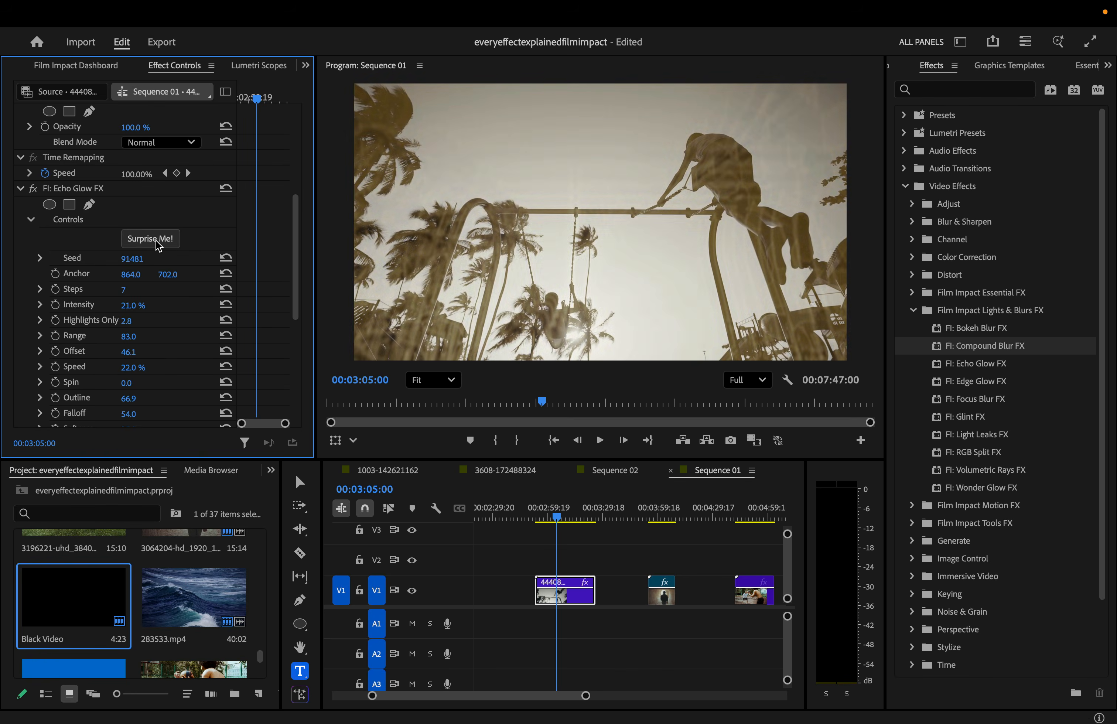
left_click(155, 240)
left_click(155, 239)
left_click(155, 240)
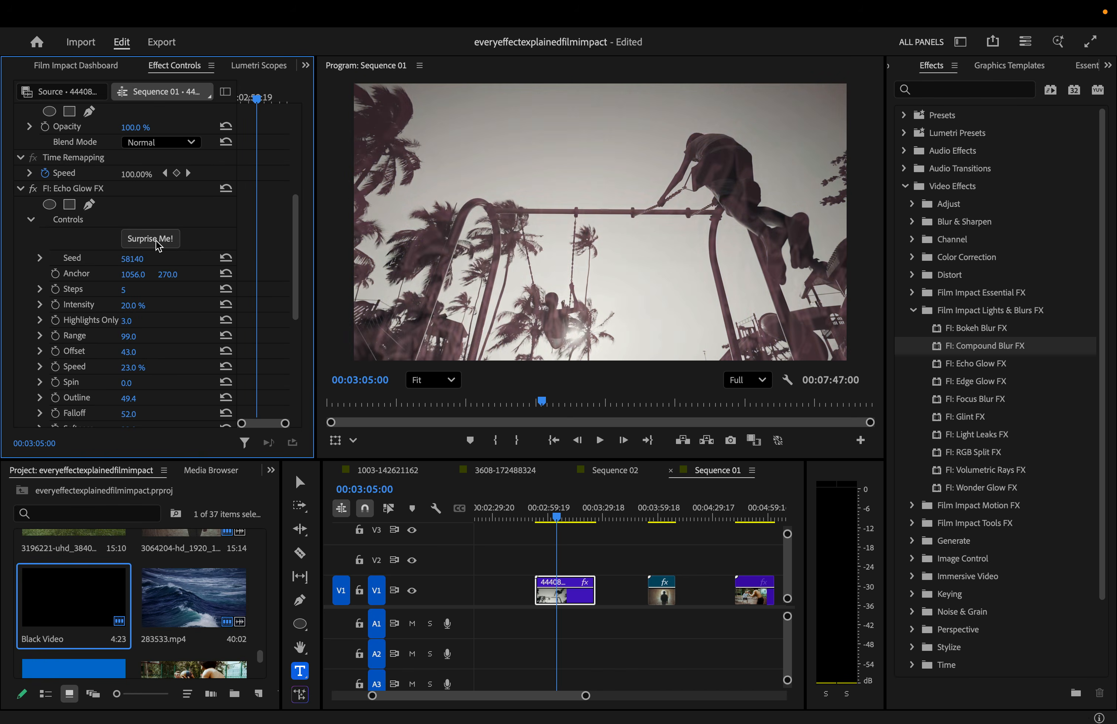
left_click(155, 239)
left_click(155, 239)
left_click(155, 239)
left_click(155, 240)
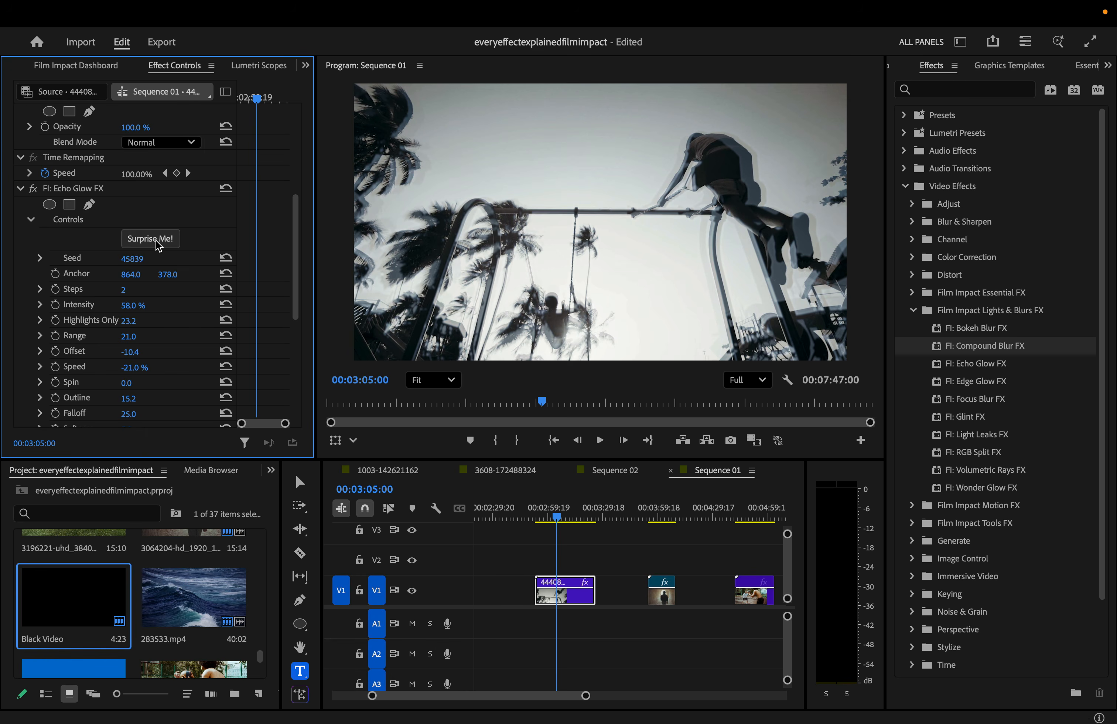
left_click(155, 240)
left_click(155, 240)
left_click(155, 239)
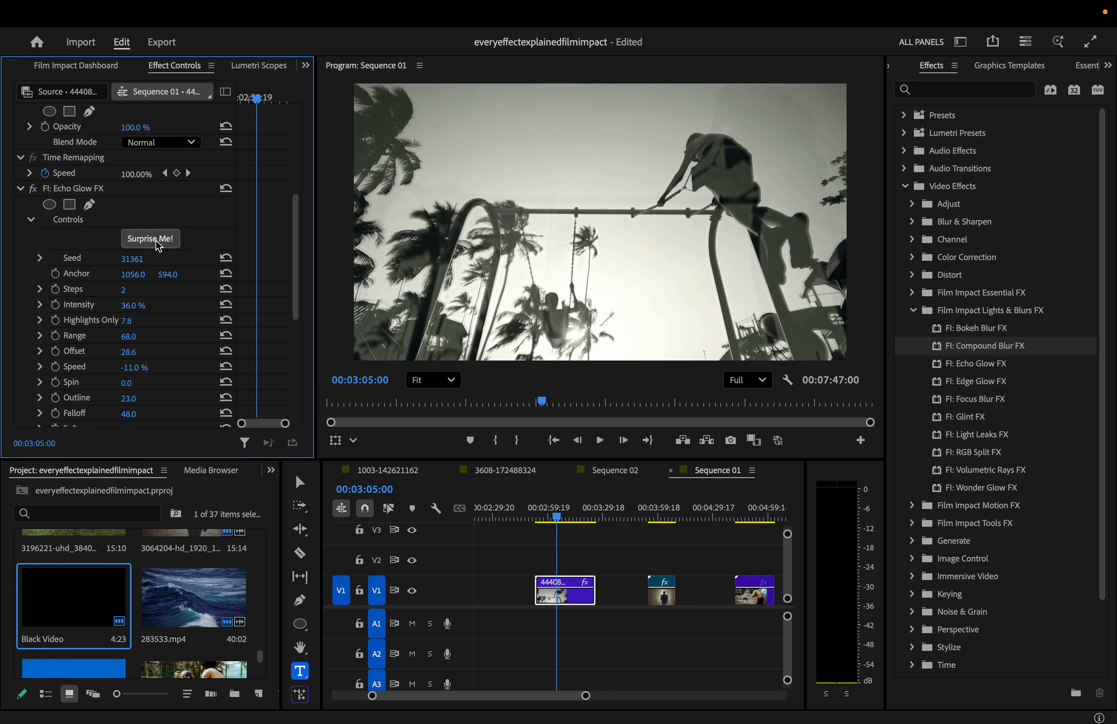
left_click(155, 240)
left_click(155, 239)
left_click(156, 240)
left_click(155, 239)
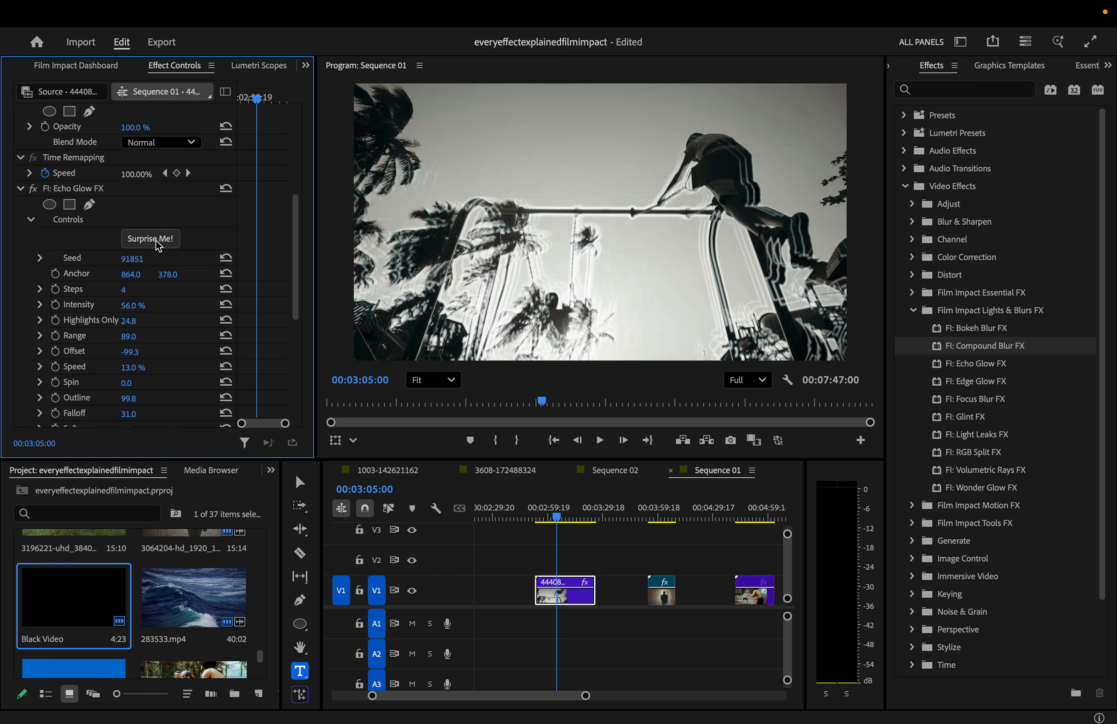
left_click(156, 240)
left_click(155, 240)
left_click(155, 240)
left_click(155, 240)
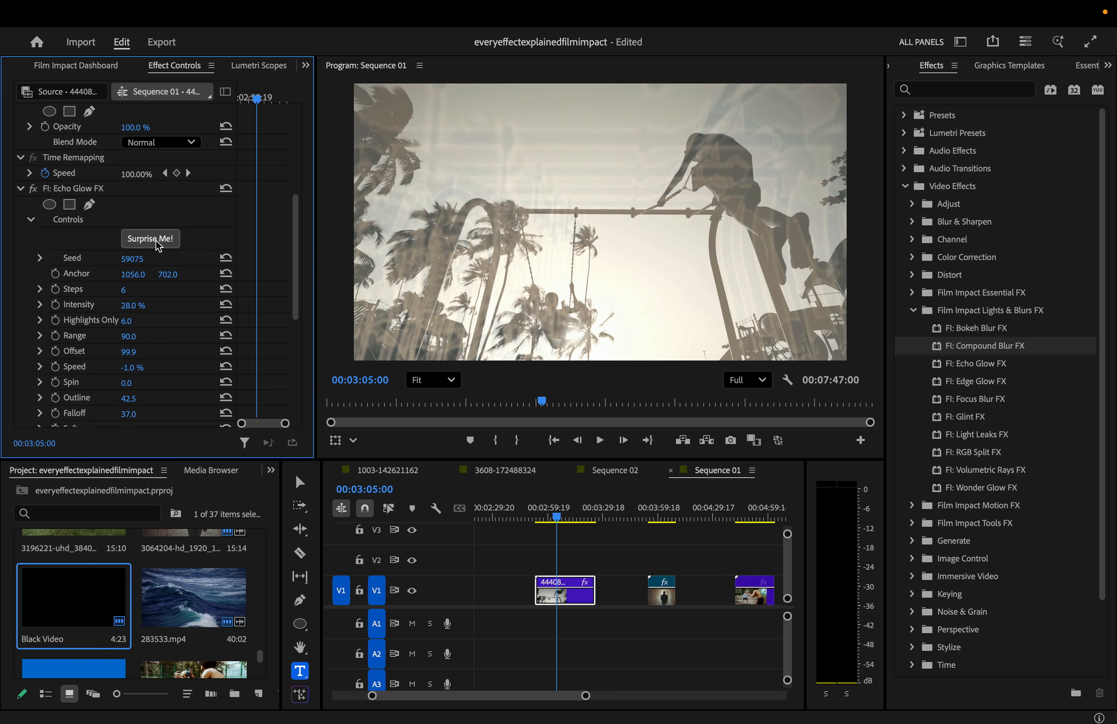
left_click(155, 240)
left_click(156, 240)
left_click(156, 239)
left_click(155, 239)
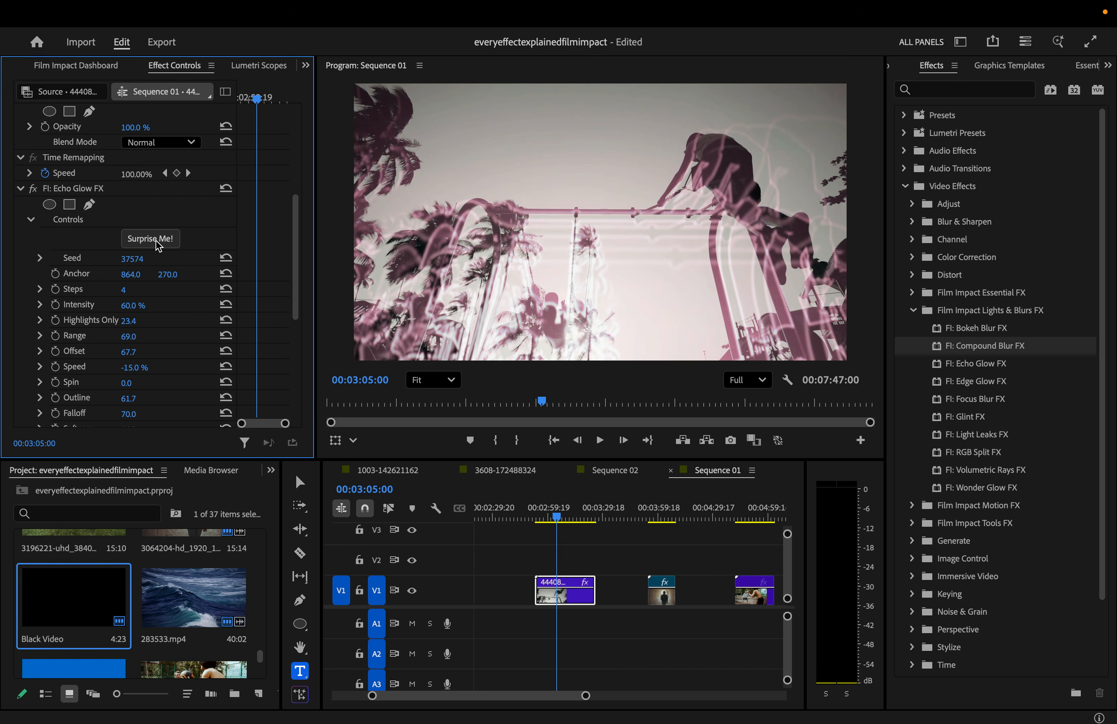
left_click(155, 239)
left_click(155, 239)
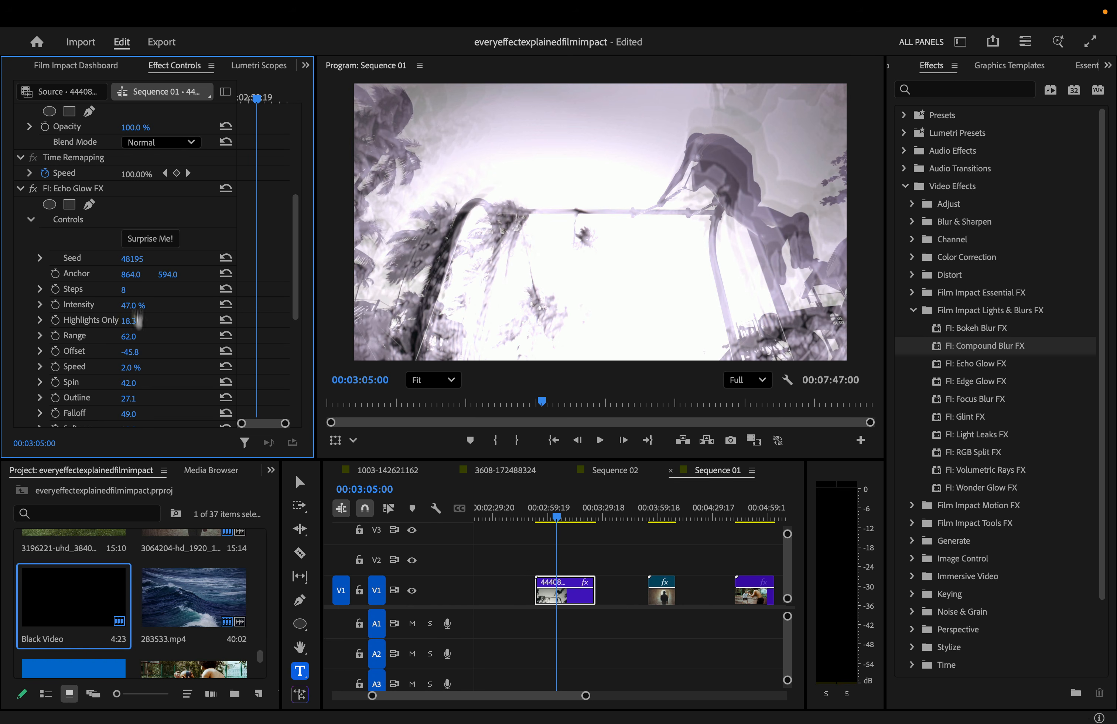
mouse_move(293, 270)
left_mouse_down()
mouse_move(290, 371)
mouse_move(297, 269)
left_mouse_up()
- Reset Echo Glow to defaults with Start Fresh and nudge the glow intensity up
left_click(147, 367)
scroll(132, 235, "down", 2)
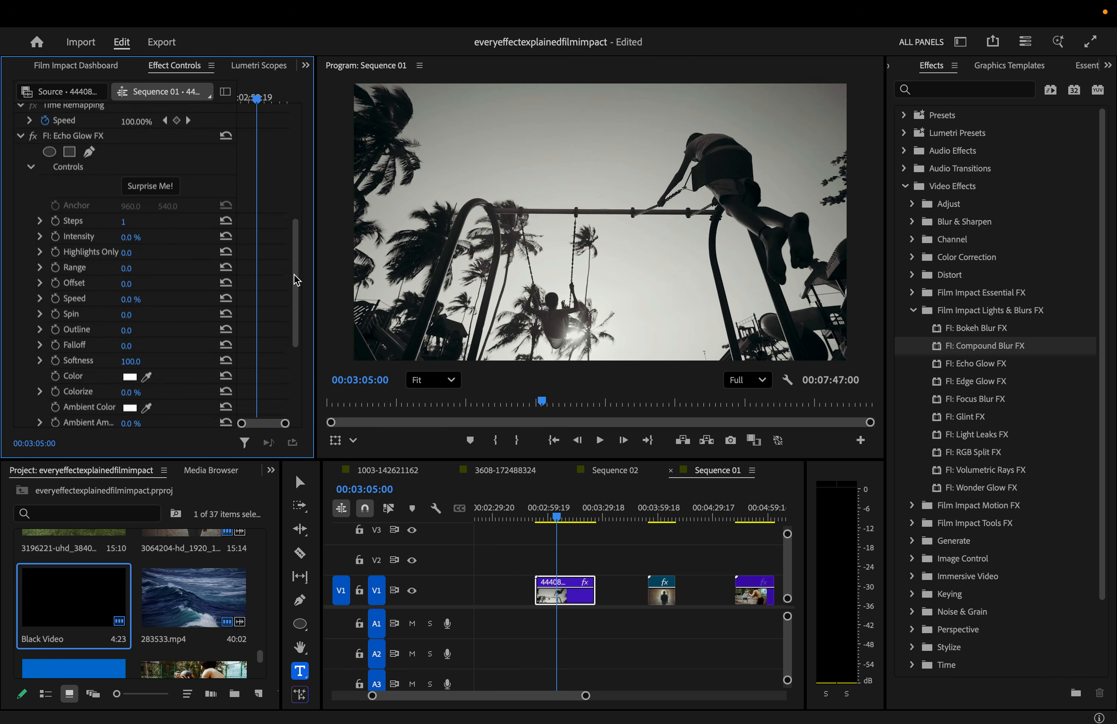
left_click(126, 215)
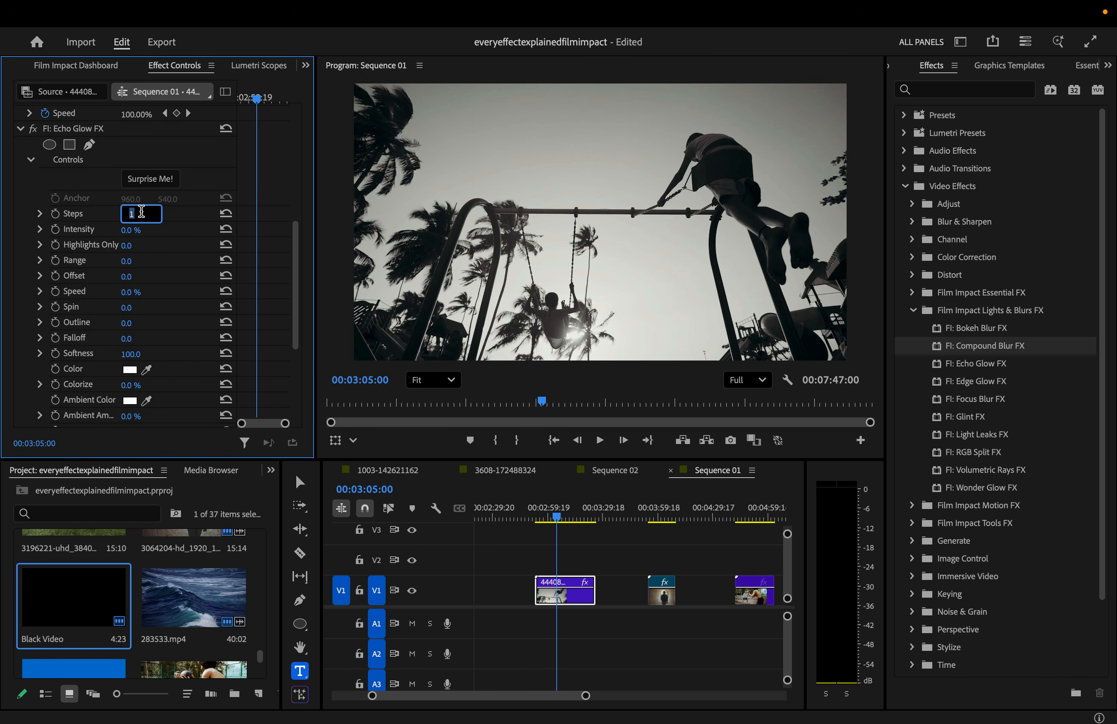
left_click_drag(131, 229, 128, 229)
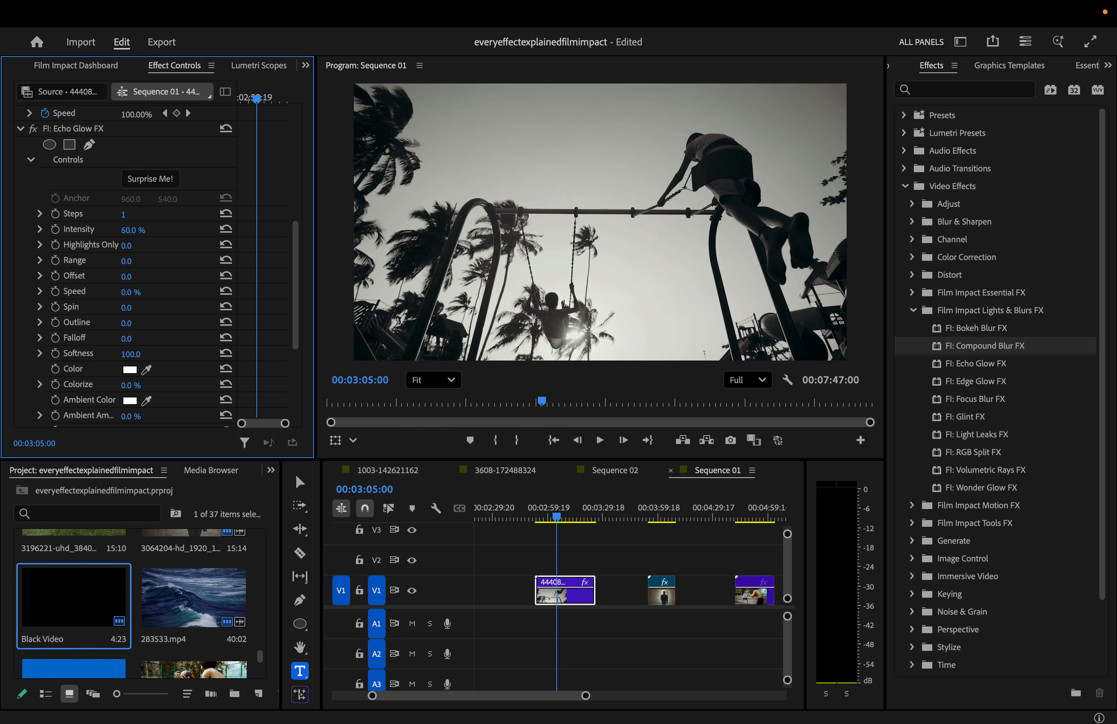
- Set echo Steps to 4 and lower glow Intensity to 23%
left_click(141, 215)
type("2")
key("Return")
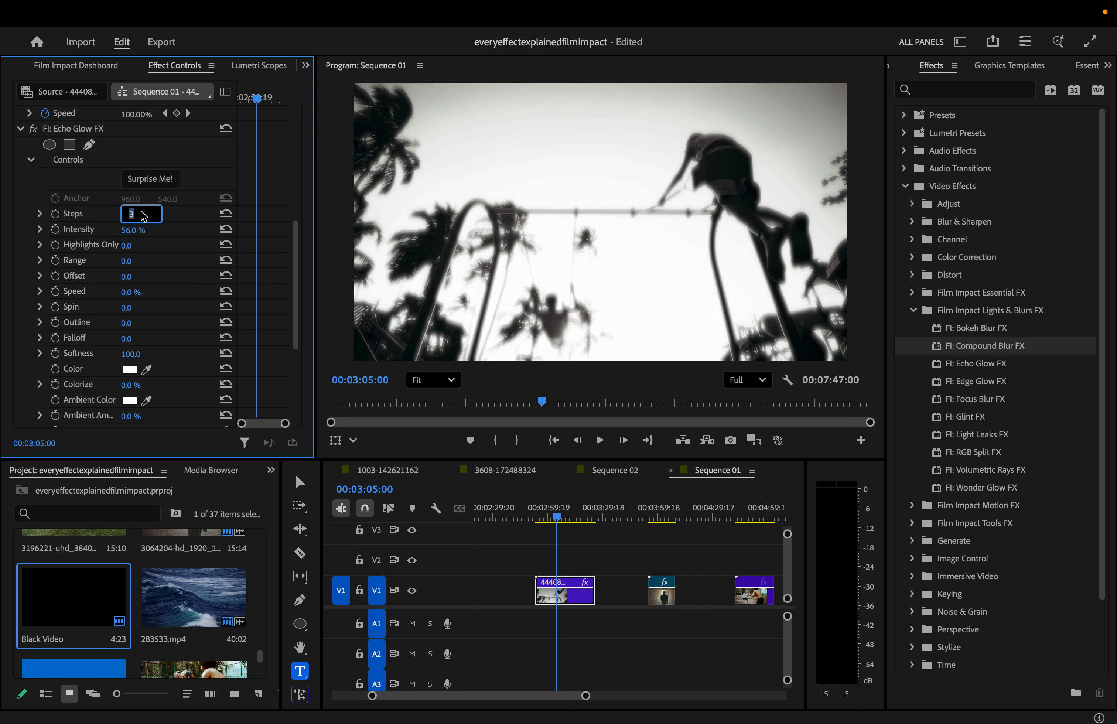
key("Up")
left_click_drag(129, 262, 168, 323)
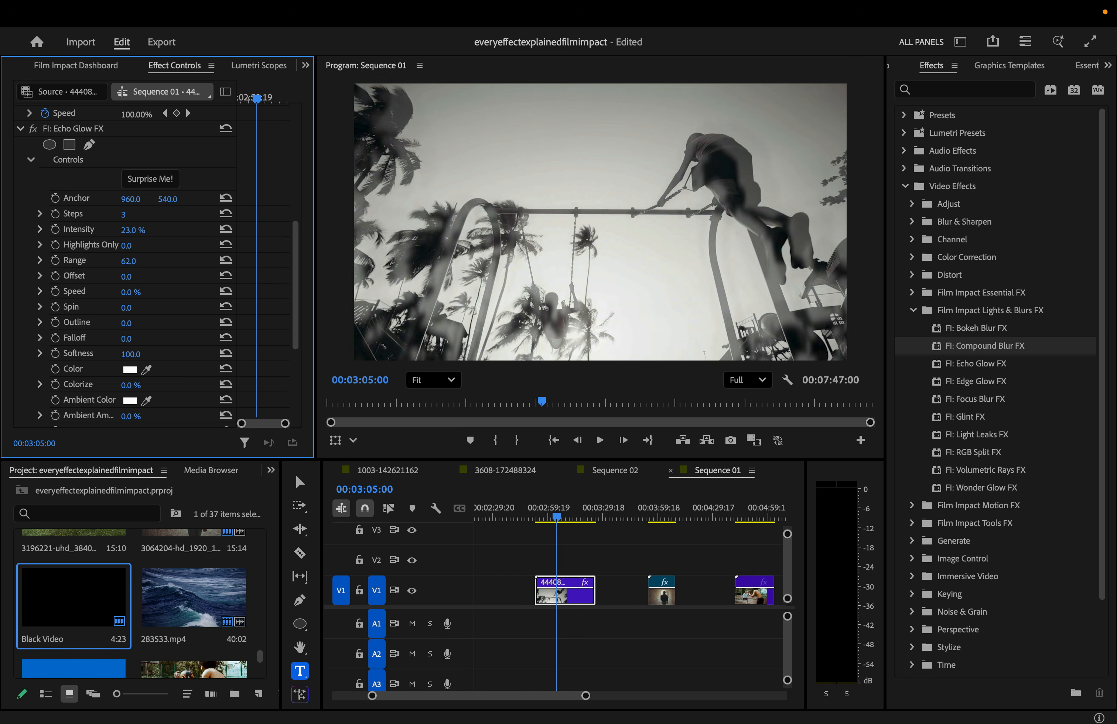
left_click(124, 216)
key("Up")
scroll(145, 339, "down", 2)
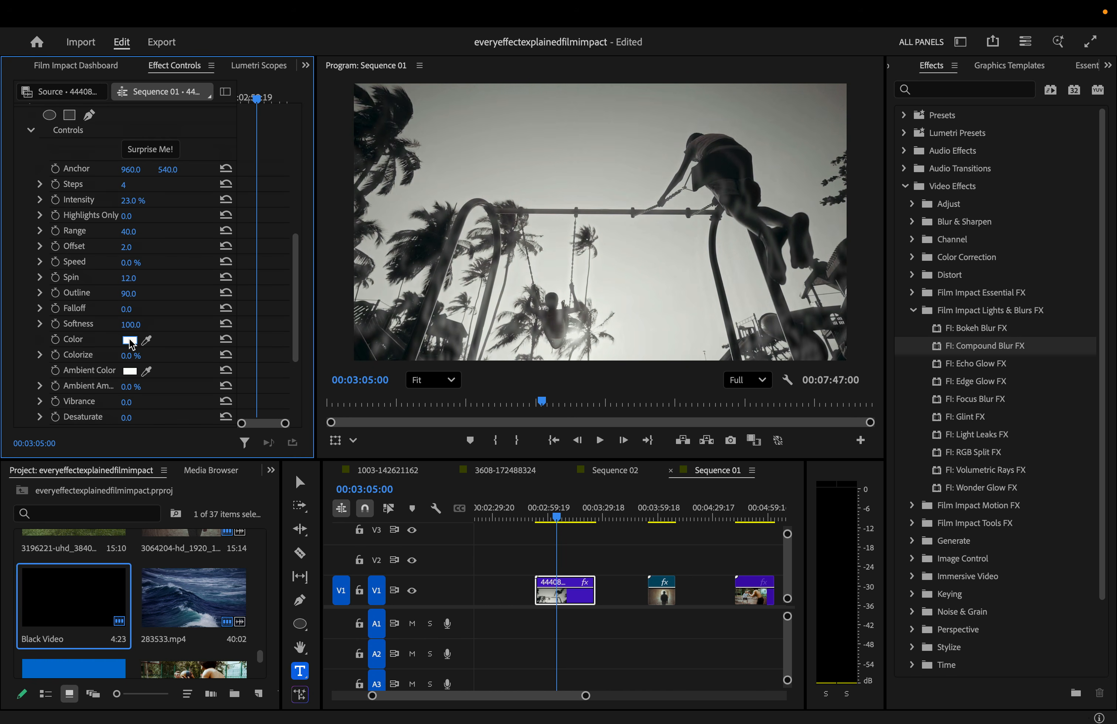
- Set the Echo Glow colour to bright green and raise Colorize to 98%
left_click(130, 340)
left_click(667, 328)
left_click(601, 351)
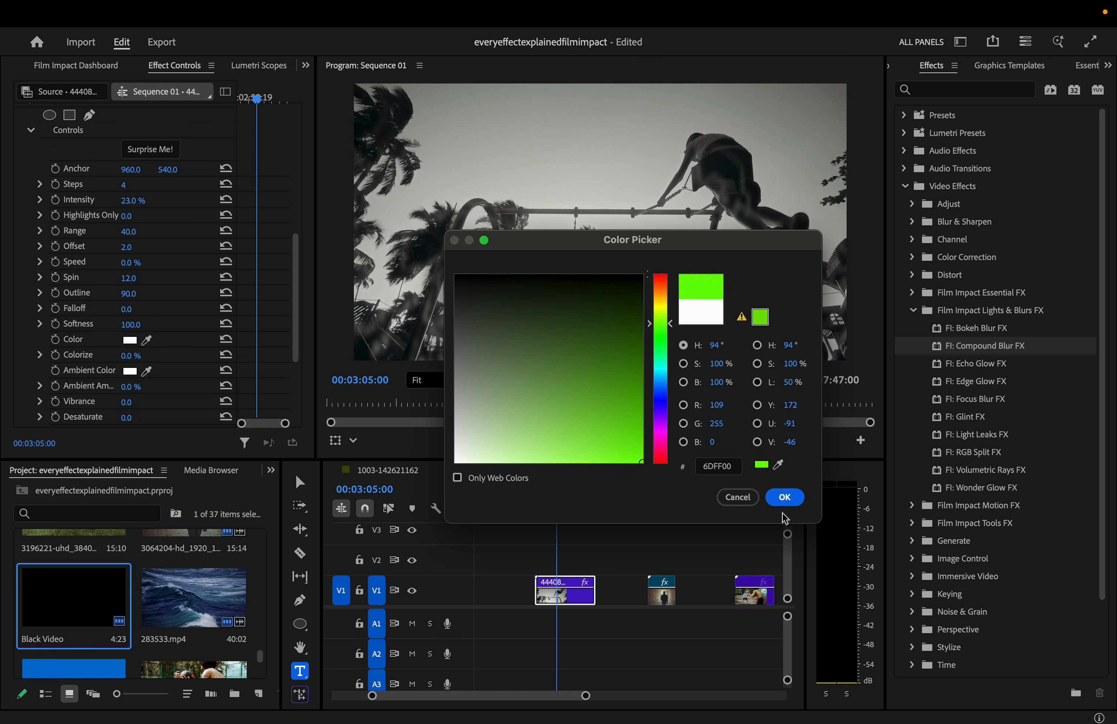
left_click(784, 496)
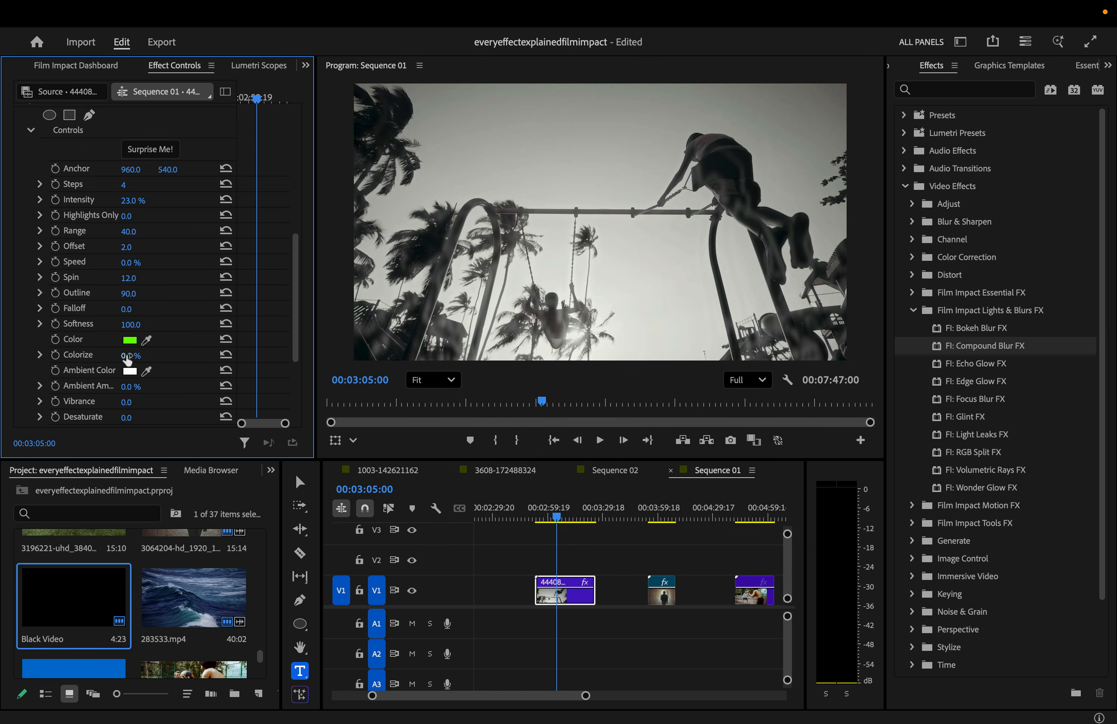
left_click_drag(127, 360, 168, 360)
- Set a saturated yellow Ambient Color, randomize with Surprise Me!, and set Intensity to 50%
left_click(129, 371)
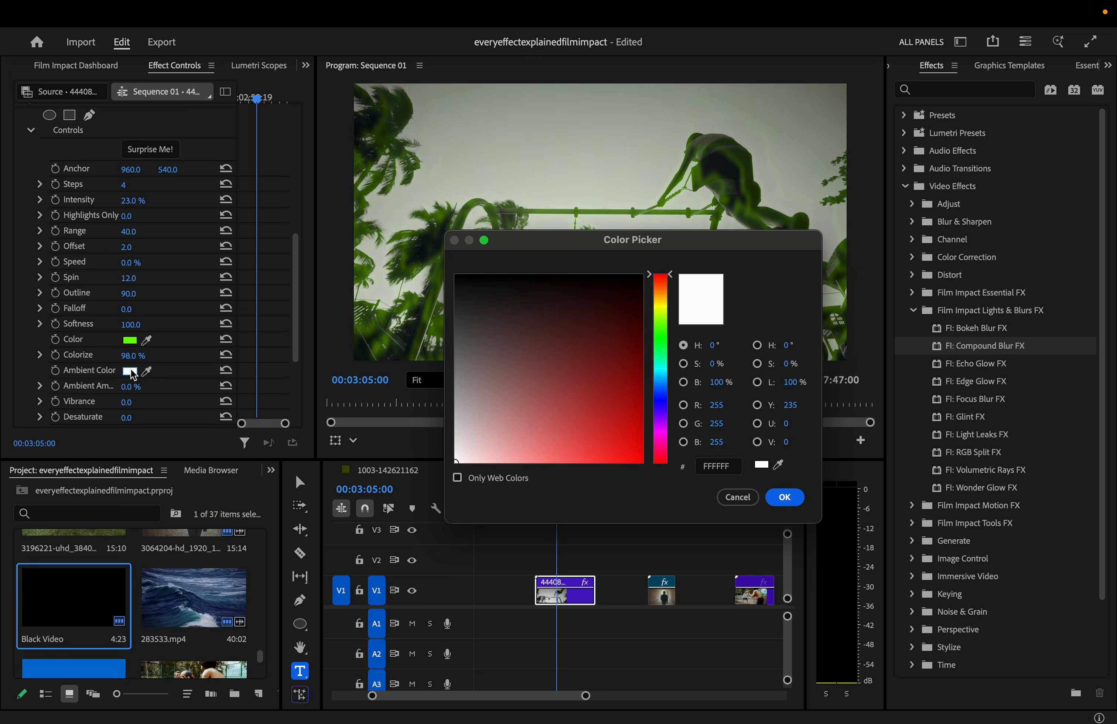
left_click_drag(658, 333, 659, 303)
left_click(641, 461)
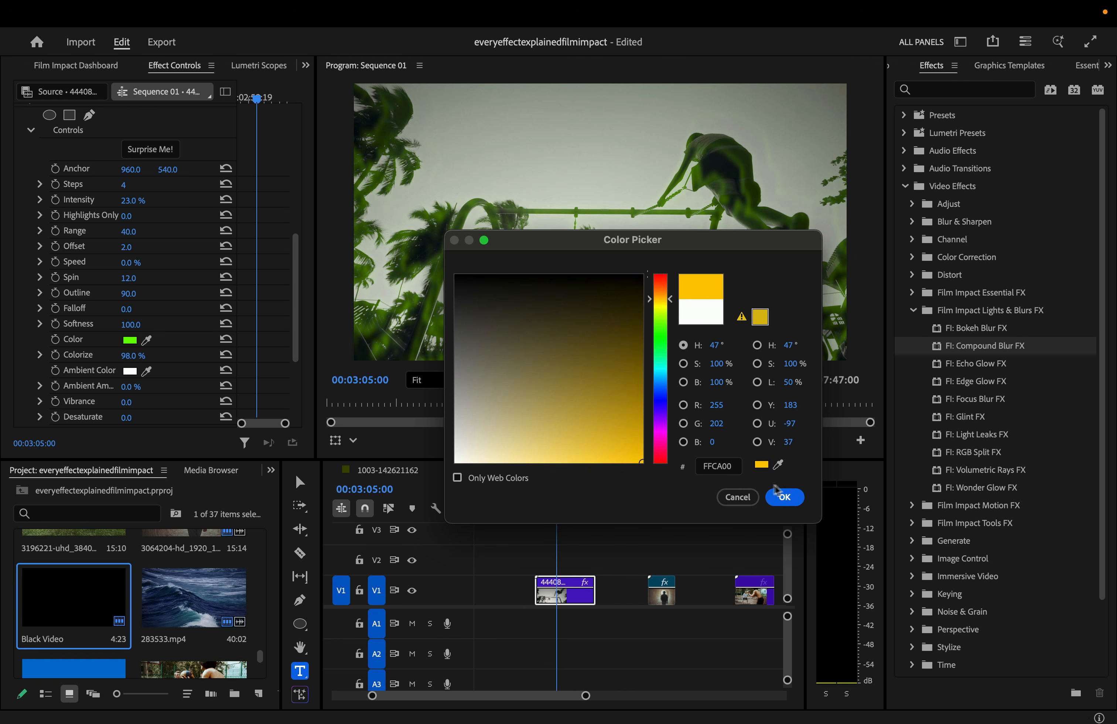
left_click(785, 496)
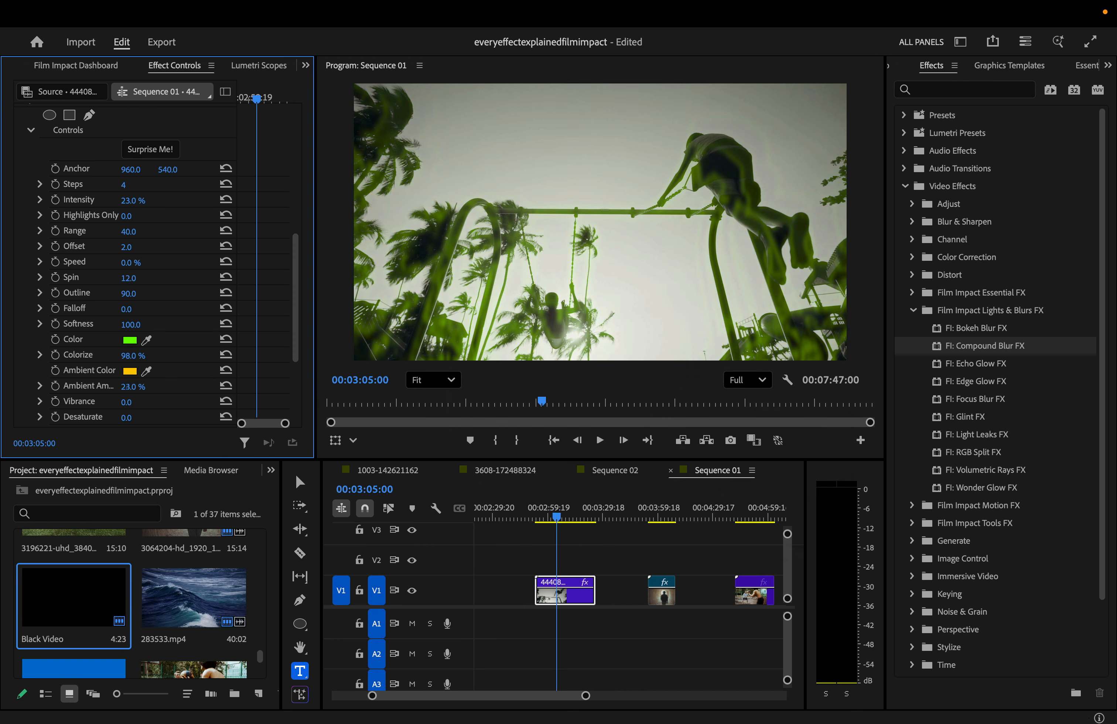
left_click(150, 149)
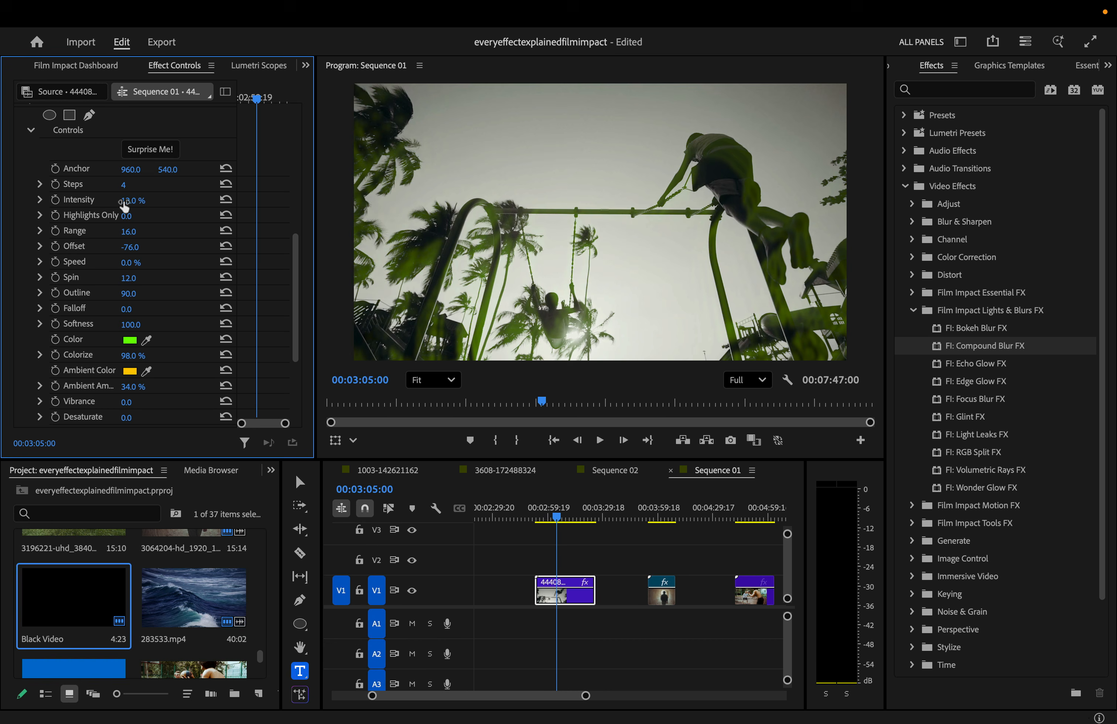
left_click_drag(133, 201, 129, 201)
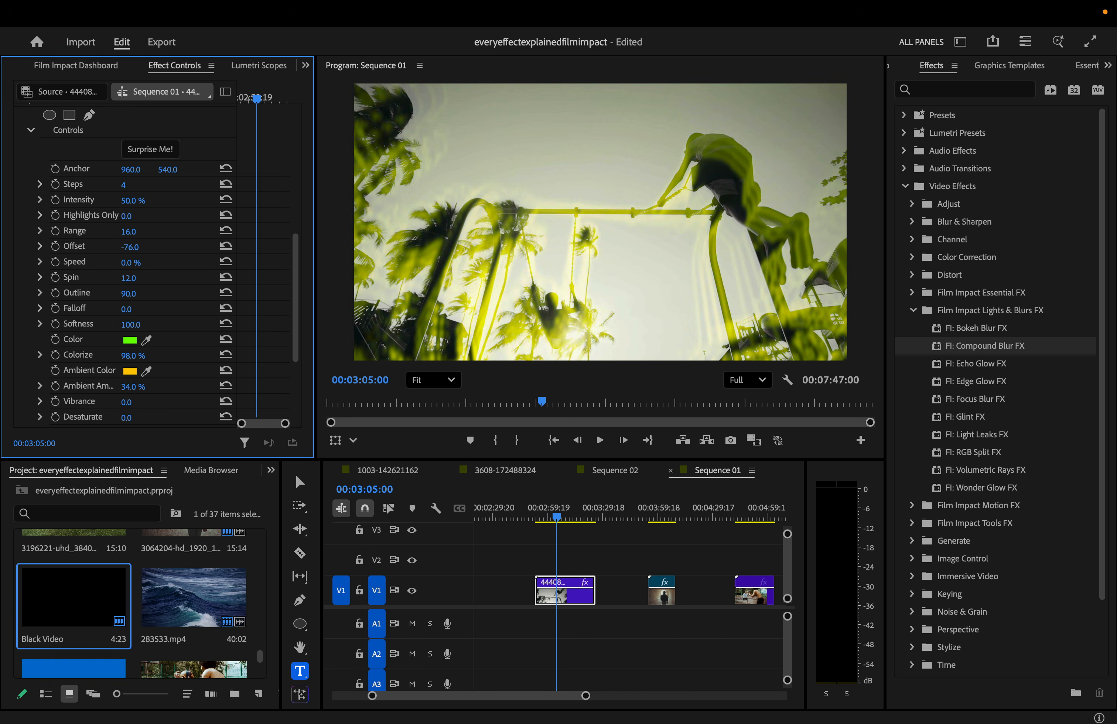
scroll(141, 165, "down", 4)
- Switch the Echo Glow blend mode from Screen to Additive and play back the swing clip
left_click(188, 359)
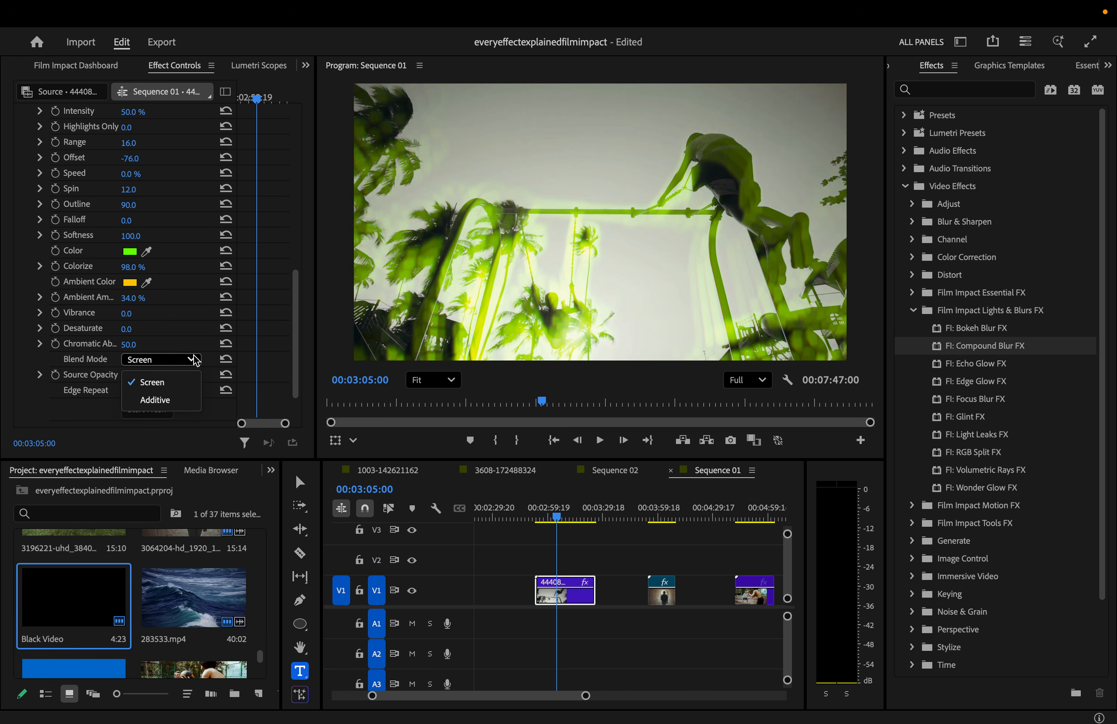
left_click(174, 399)
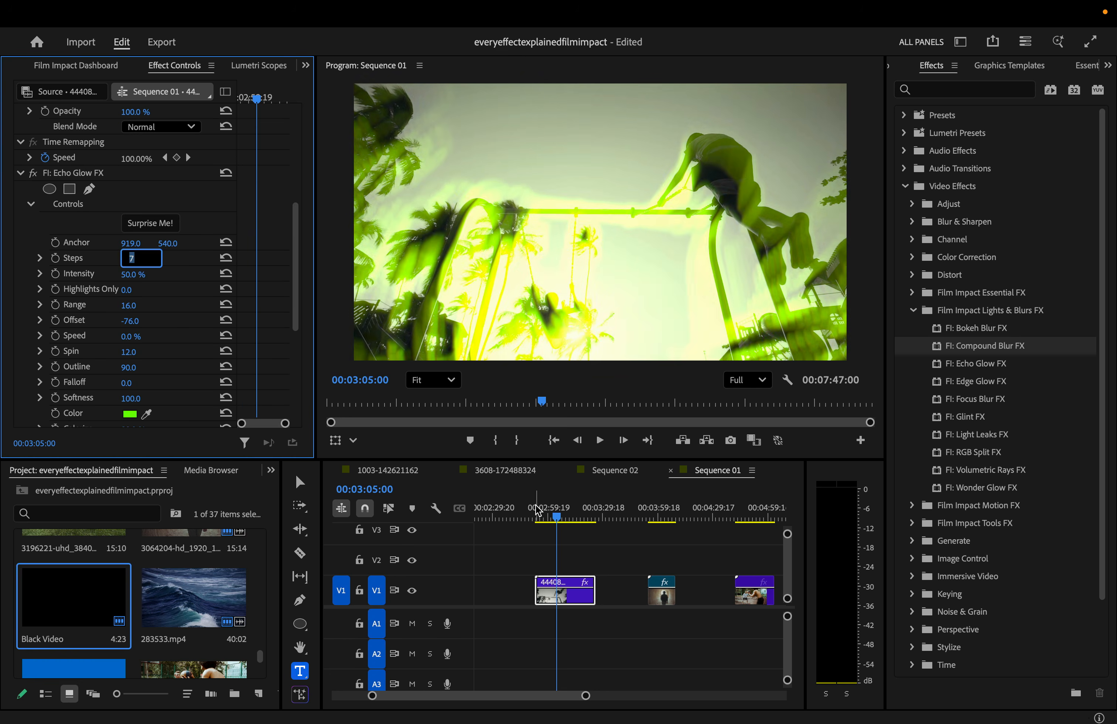
left_click(541, 505)
key("space")
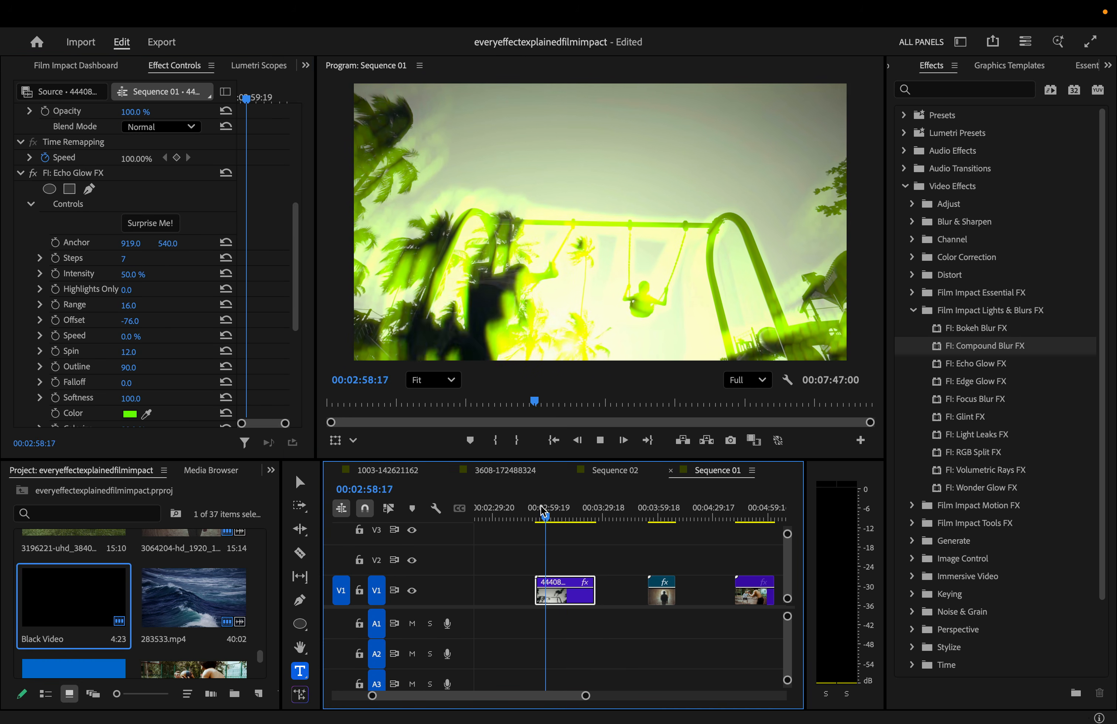
key("space")
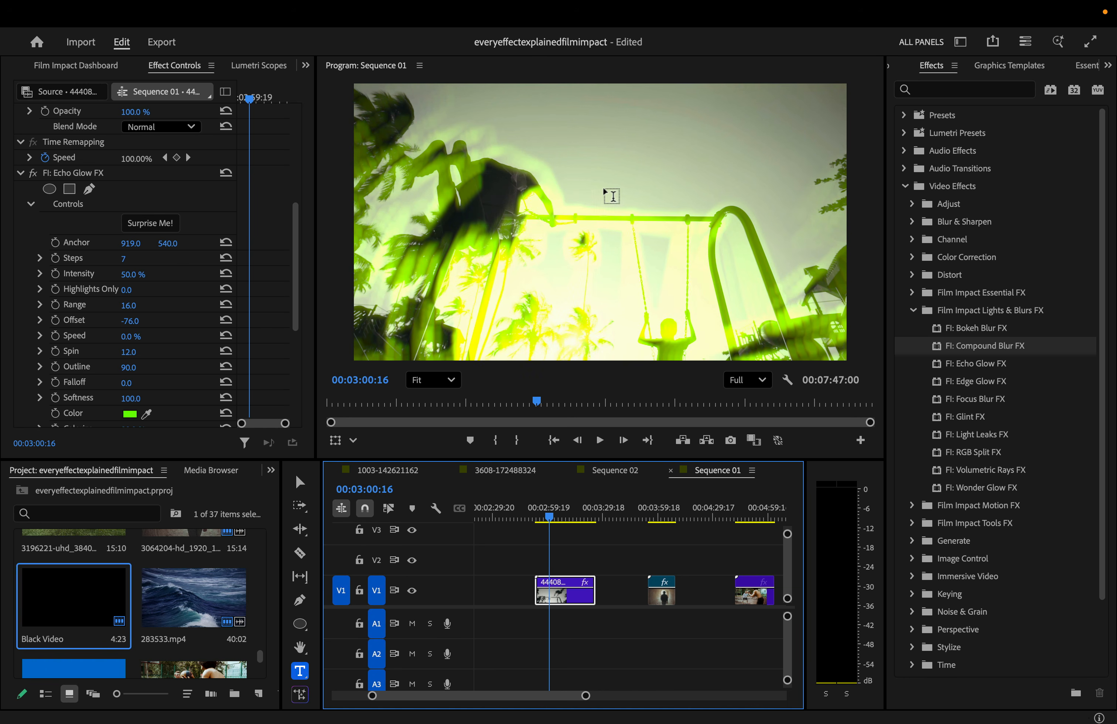
- Raise the glow intensity while previewing, then return to the swing clip's start
left_click_drag(132, 281, 160, 306)
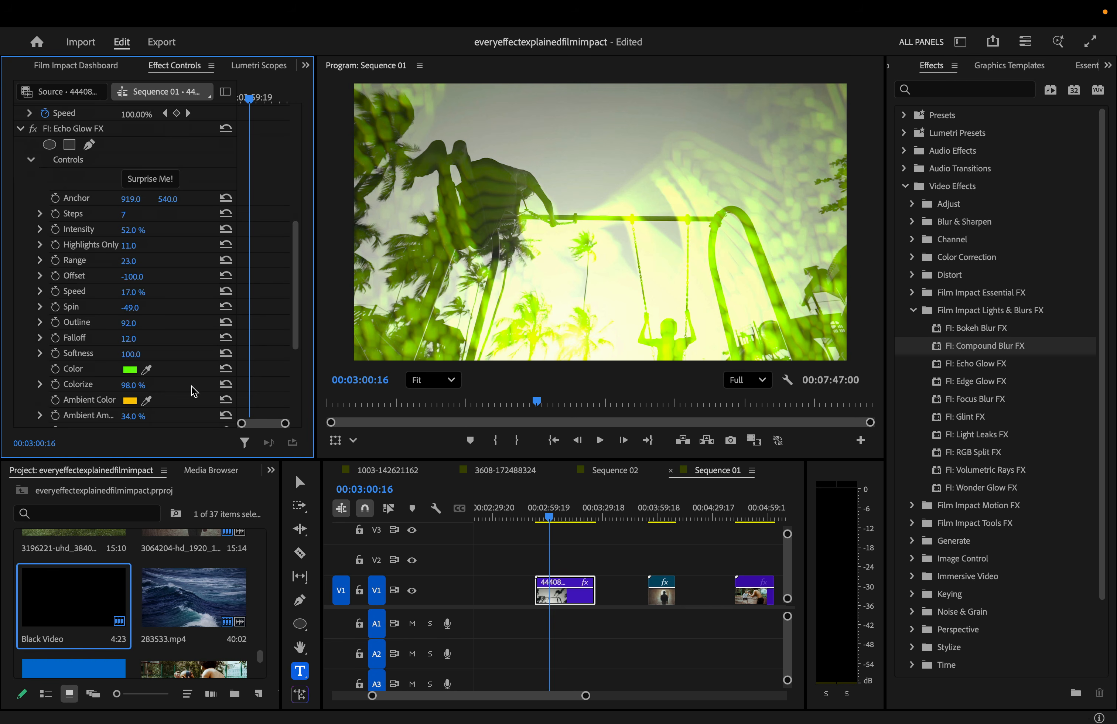
key("space")
key("space")
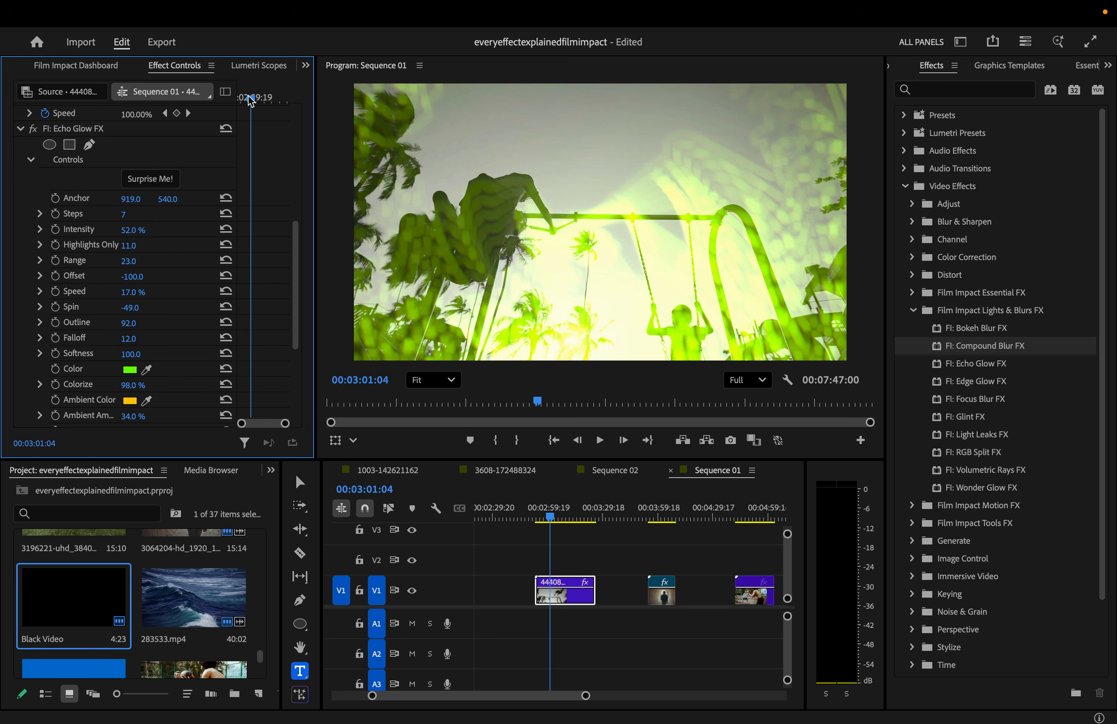
left_click_drag(251, 101, 229, 99)
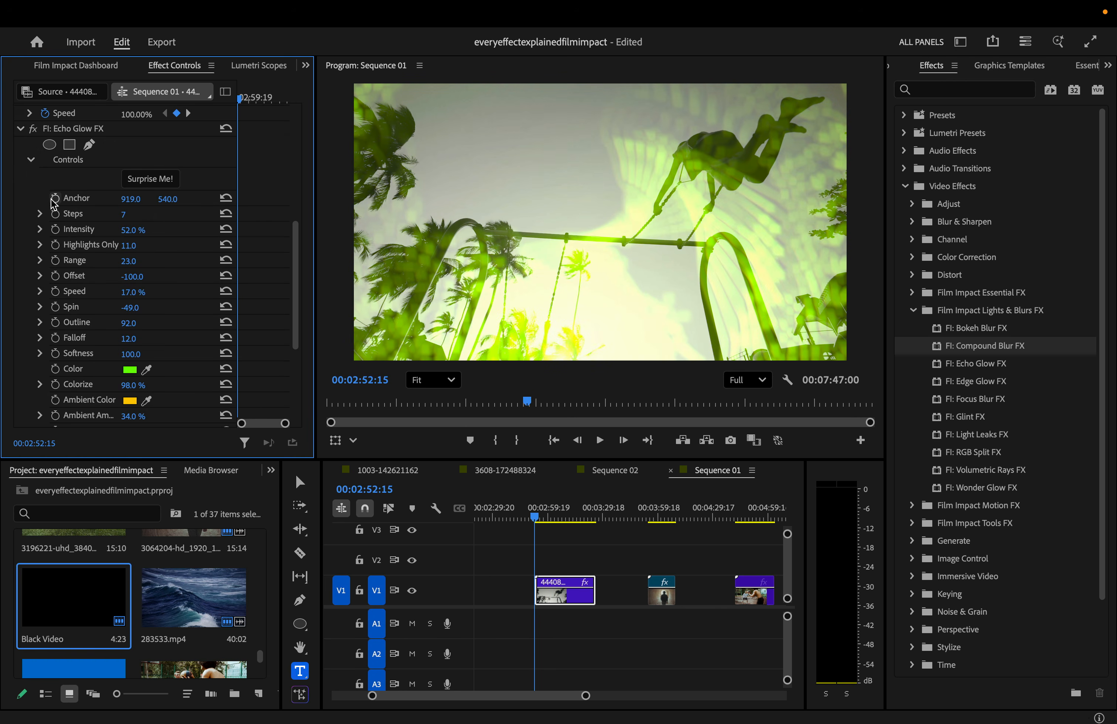
- Keyframe Echo Glow Intensity so it drops from 52% to about 19.6% later in the swing clip
left_click(55, 229)
left_click(253, 97)
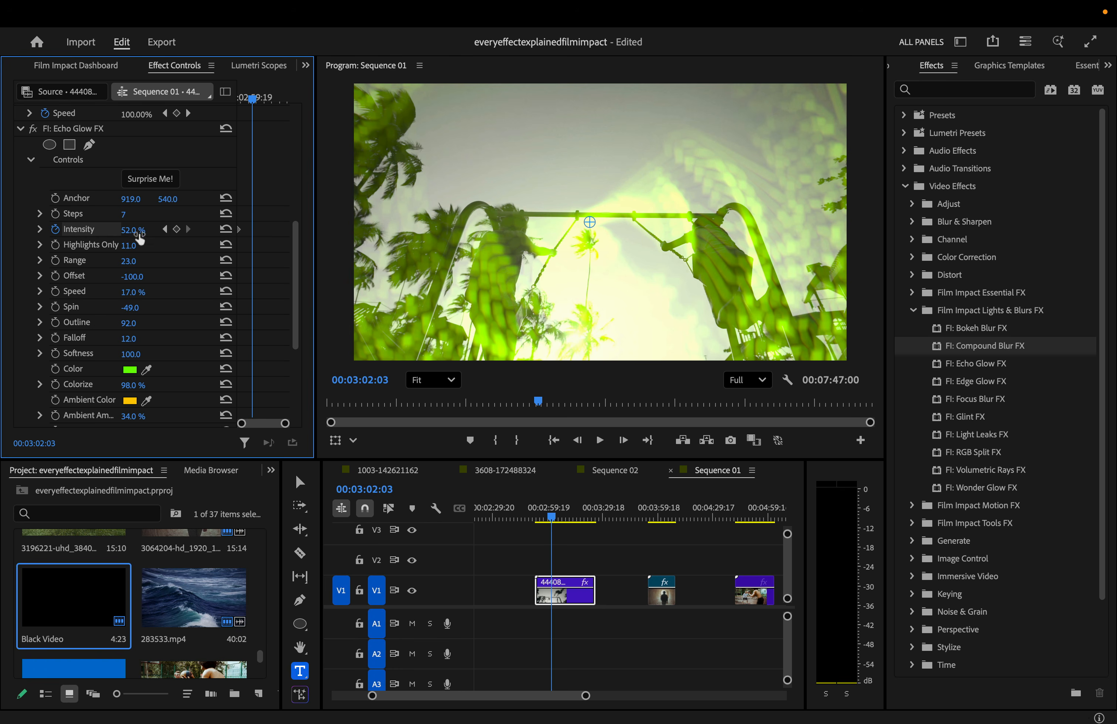
left_click_drag(140, 240, 84, 240)
- Replay the swing clip from its start to review the fading glow, then dismiss the effect's options menu
left_click_drag(255, 93, 192, 93)
key("space")
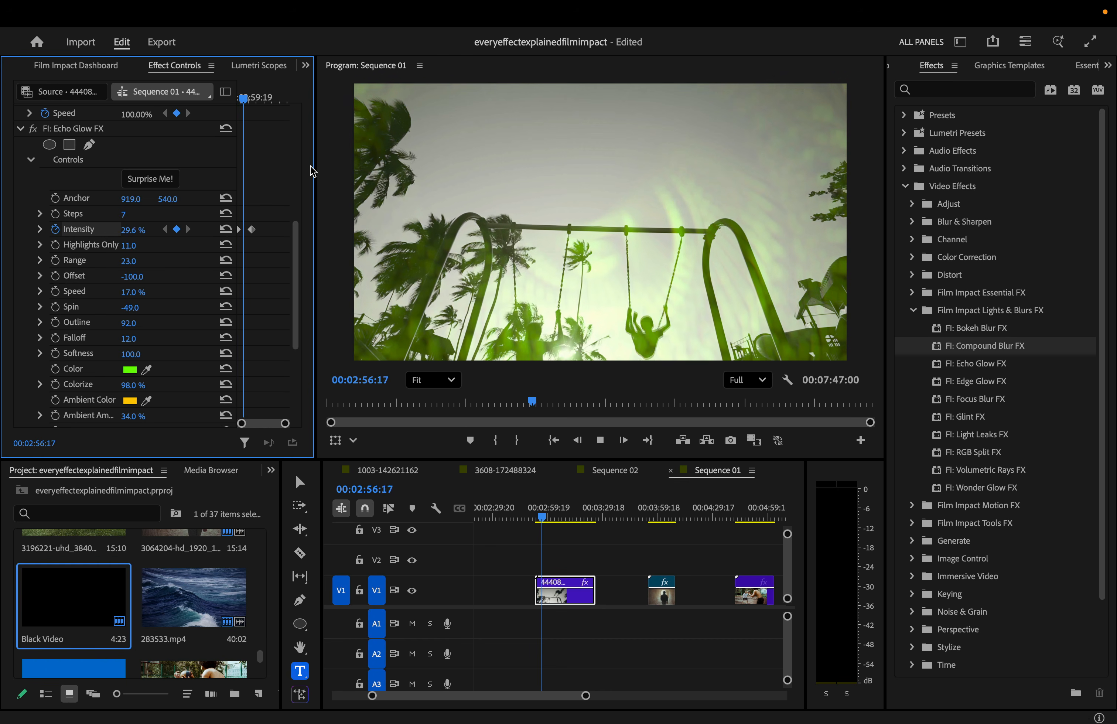
key("space")
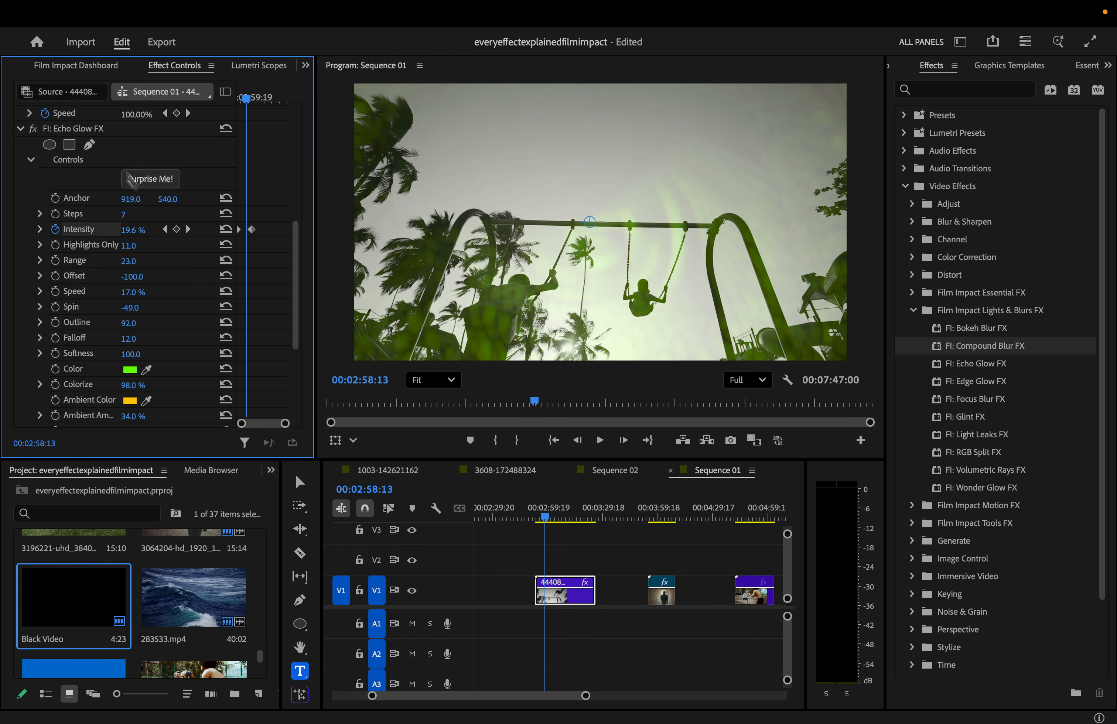
right_click(90, 128)
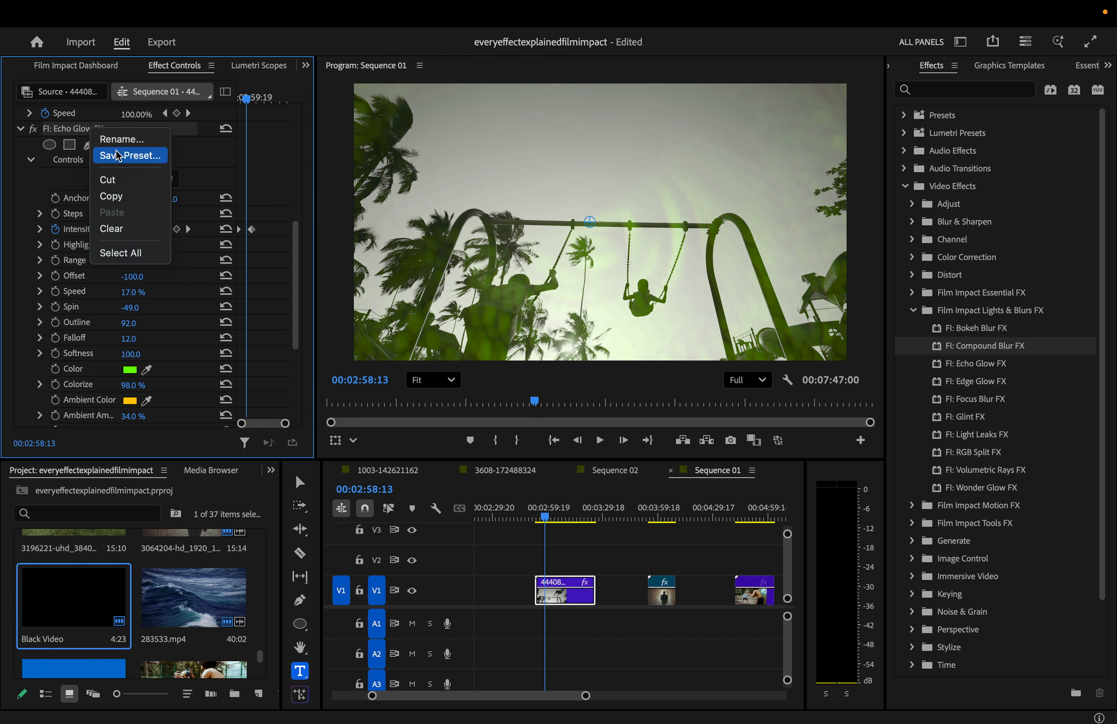
left_click(212, 159)
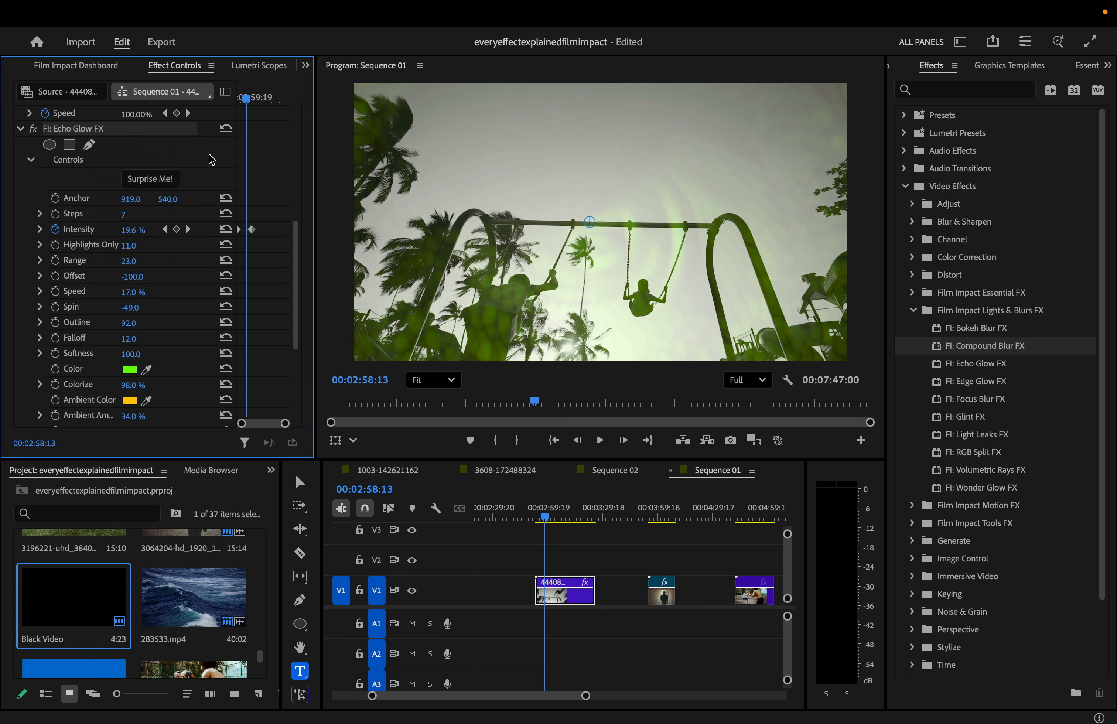
- Apply Edge Glow FX to the tunnel clip and lower its intensity slightly
left_click(658, 509)
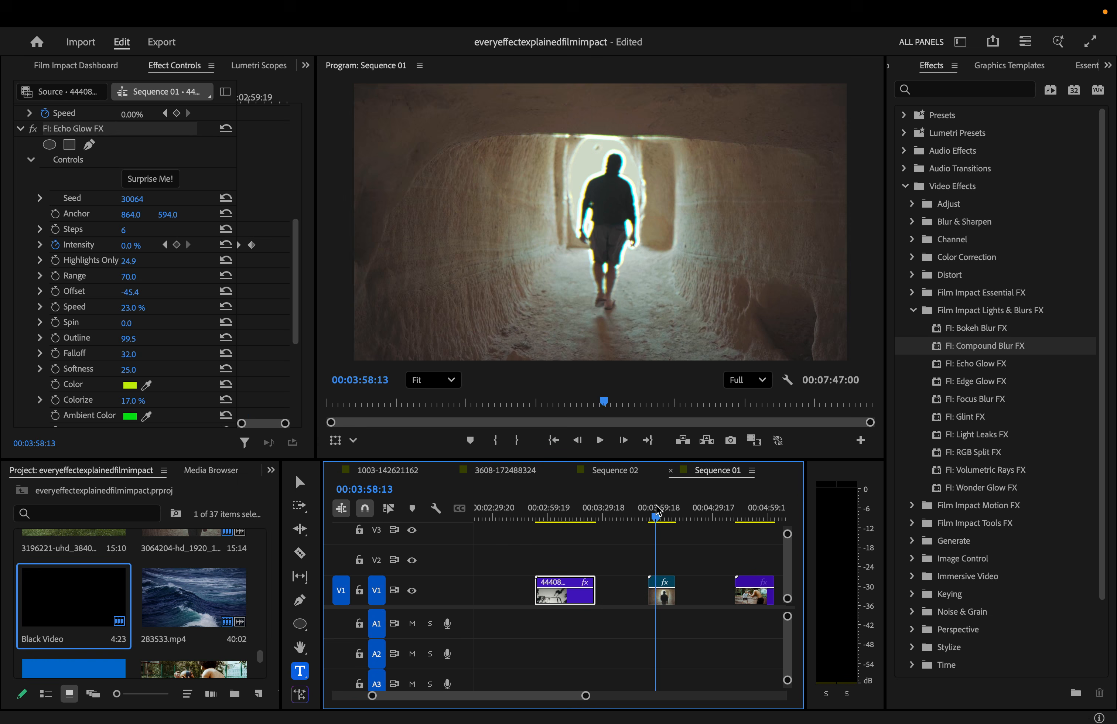
left_click_drag(658, 505, 655, 505)
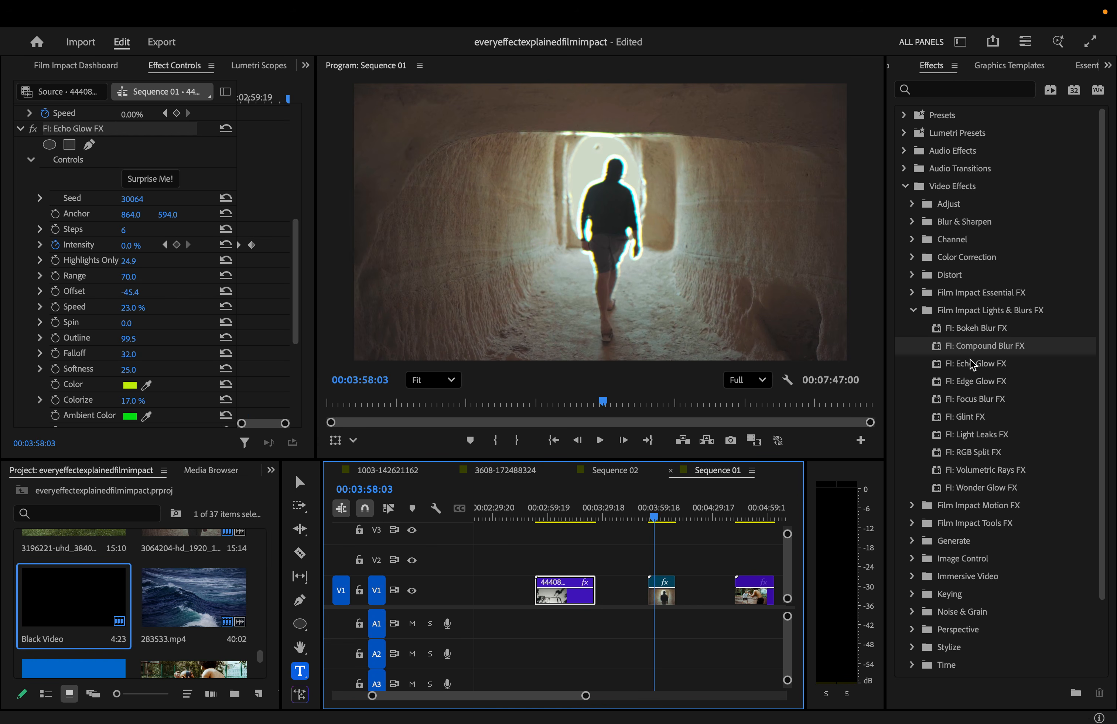
left_click_drag(971, 364, 663, 591)
scroll(211, 322, "down", 4)
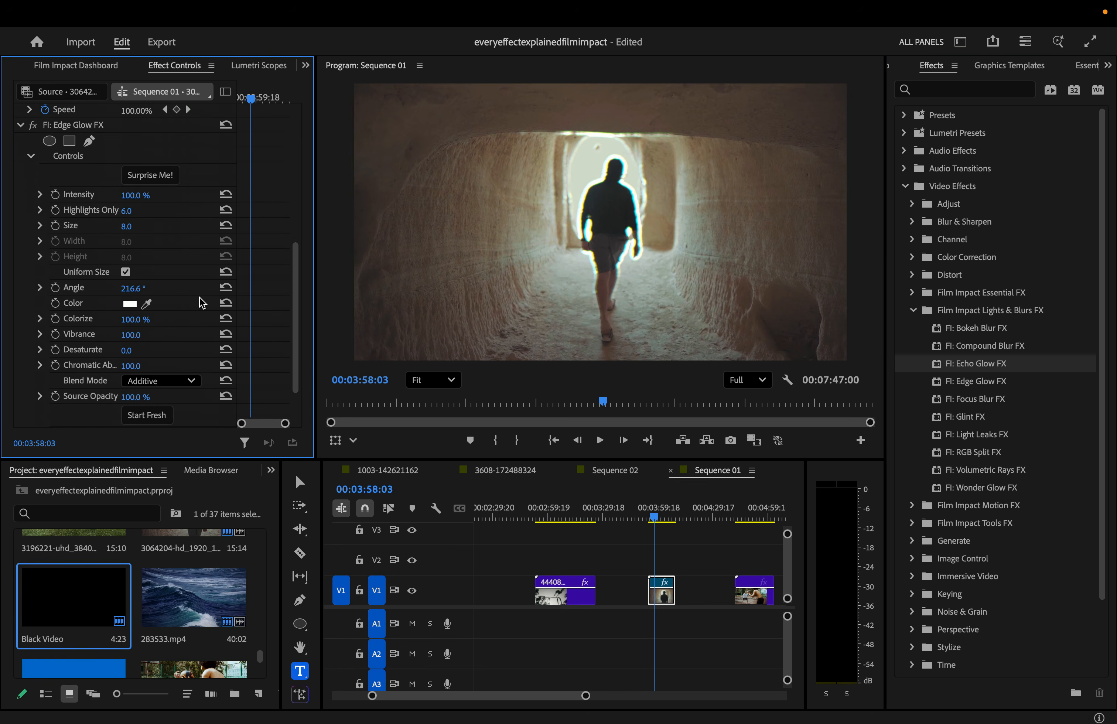
scroll(202, 303, "up", 2)
left_click_drag(129, 242, 141, 271)
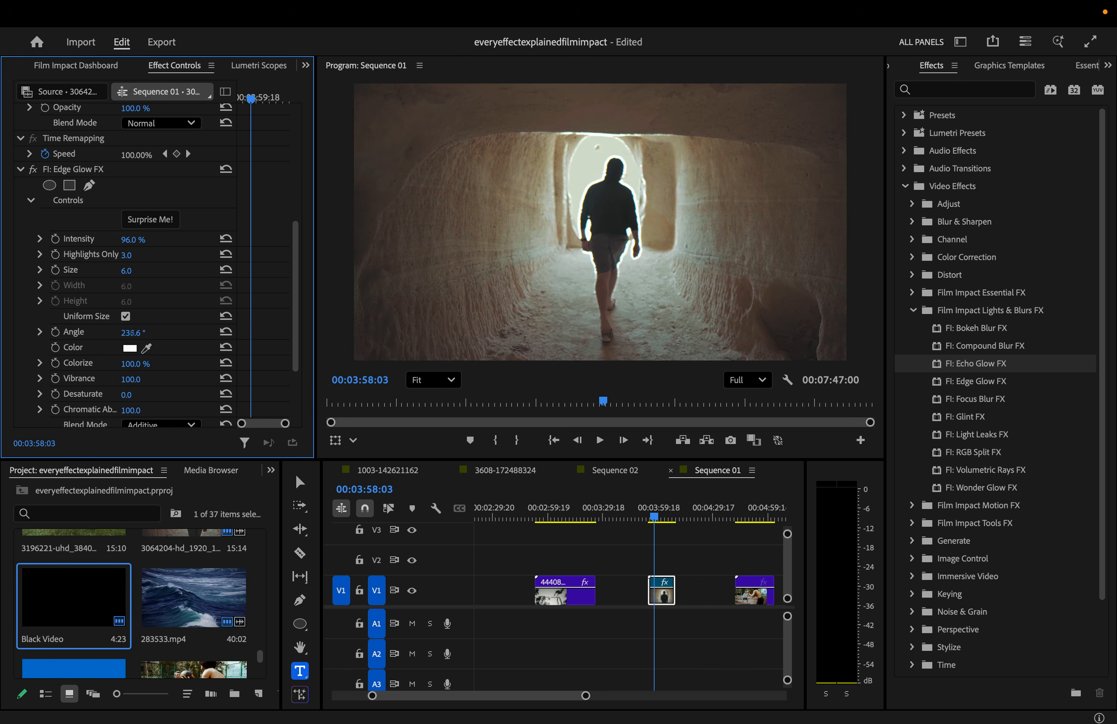
- Randomize the Edge Glow, shrink Size to about 10, and set its colour to pure red FF0000
left_click(150, 219)
scroll(161, 220, "down", 1)
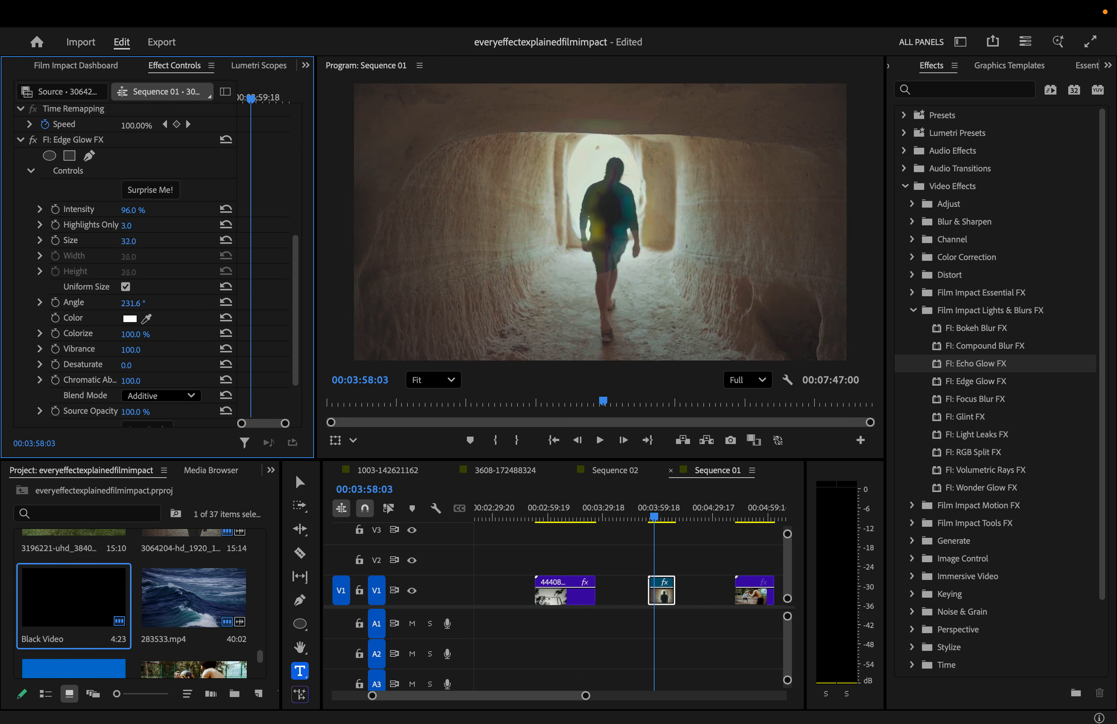
left_click_drag(146, 241, 141, 241)
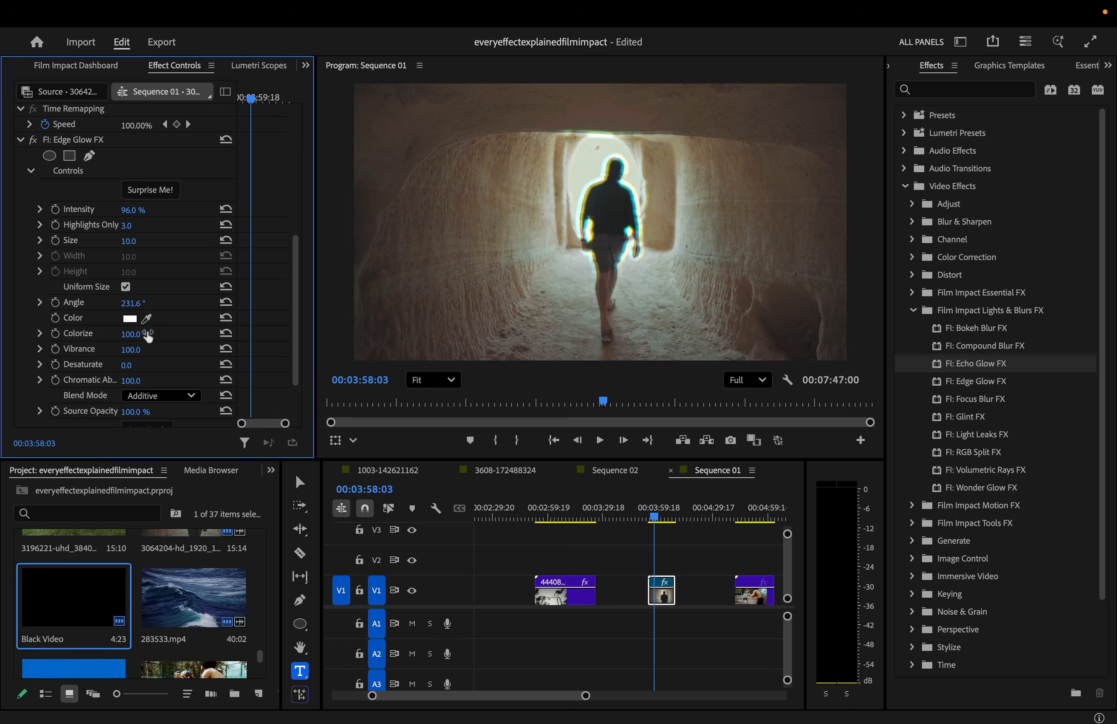
left_click(130, 319)
left_click(581, 376)
left_click(642, 462)
left_click(791, 504)
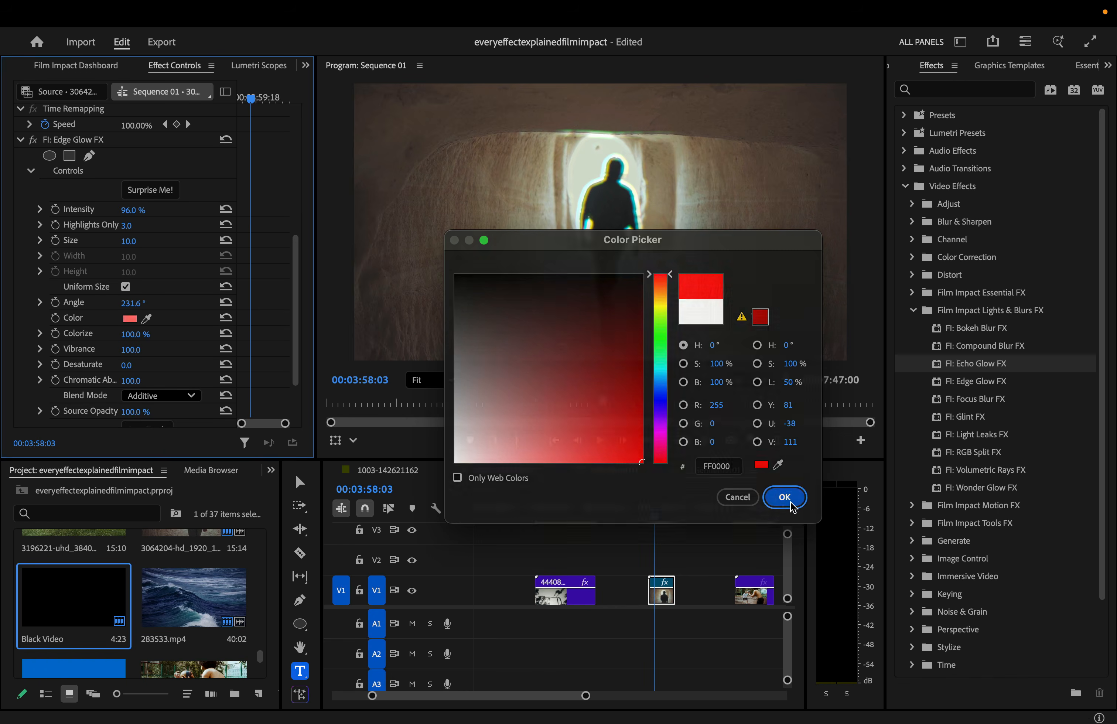
- Lower Colorize to 31.0%, reduce Chromatic Aberration, and try Screen before keeping Additive blending
left_click_drag(135, 334, 102, 334)
left_click_drag(132, 380, 128, 380)
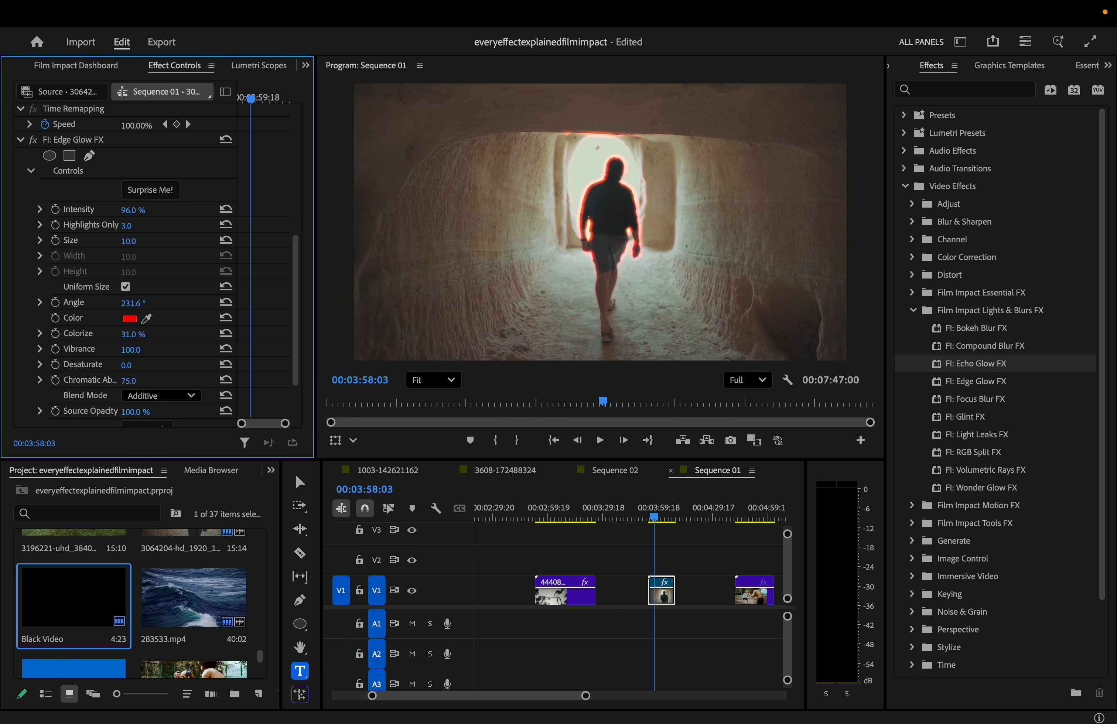
left_click(183, 395)
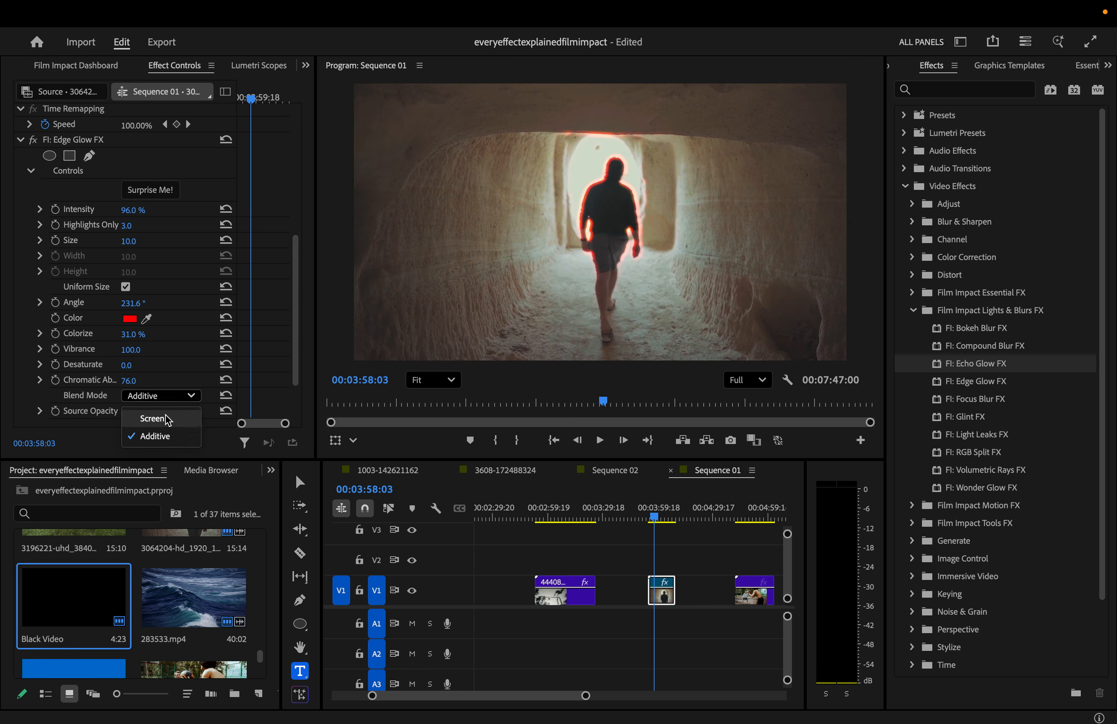
left_click(165, 415)
left_click(185, 393)
left_click(173, 431)
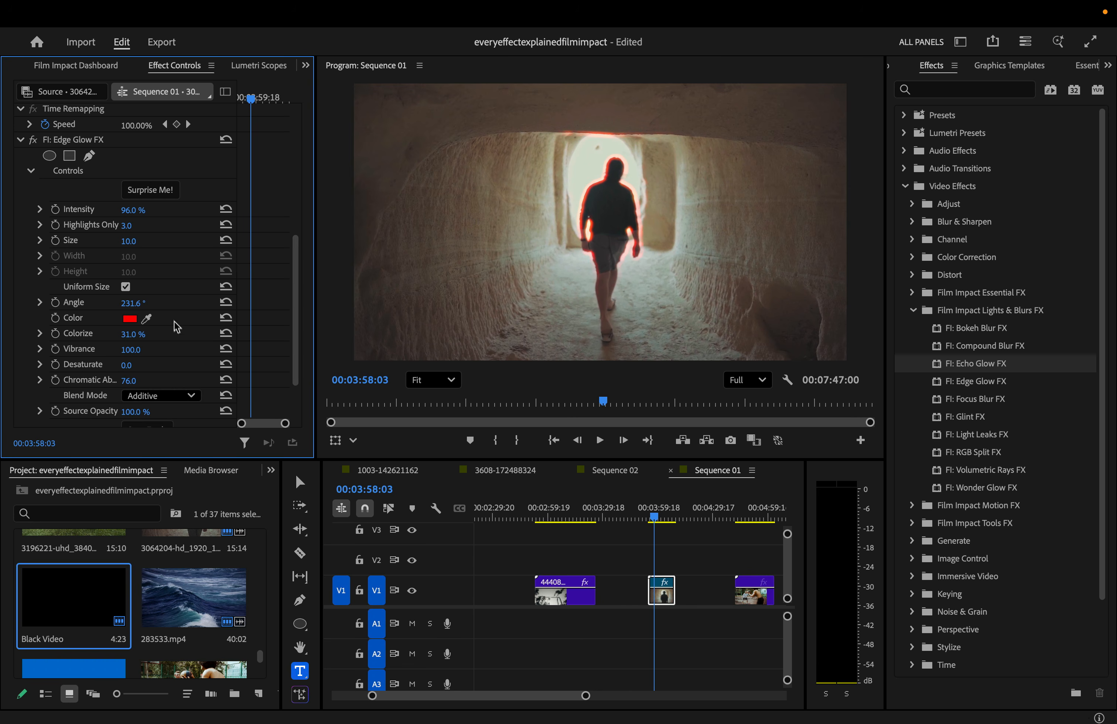
- Rotate the glow Angle to 273.6°, preview it glow-only via Source Opacity, then restore the footage
left_click_drag(133, 303, 124, 303)
scroll(136, 353, "down", 3)
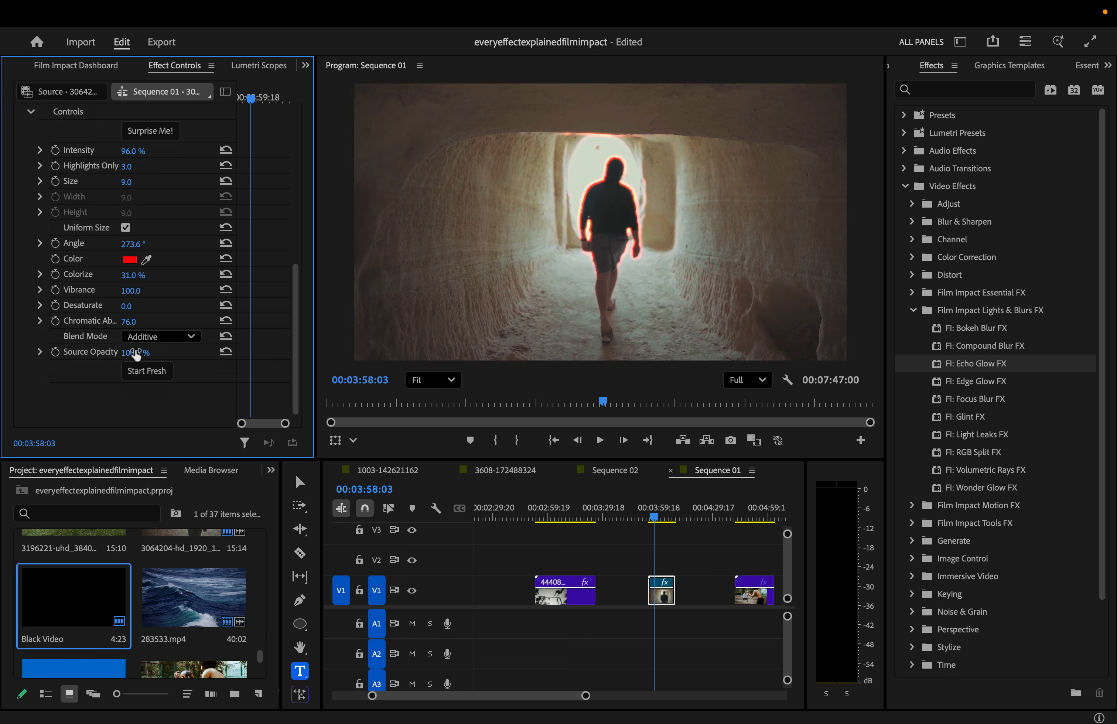
left_click_drag(136, 356, 75, 355)
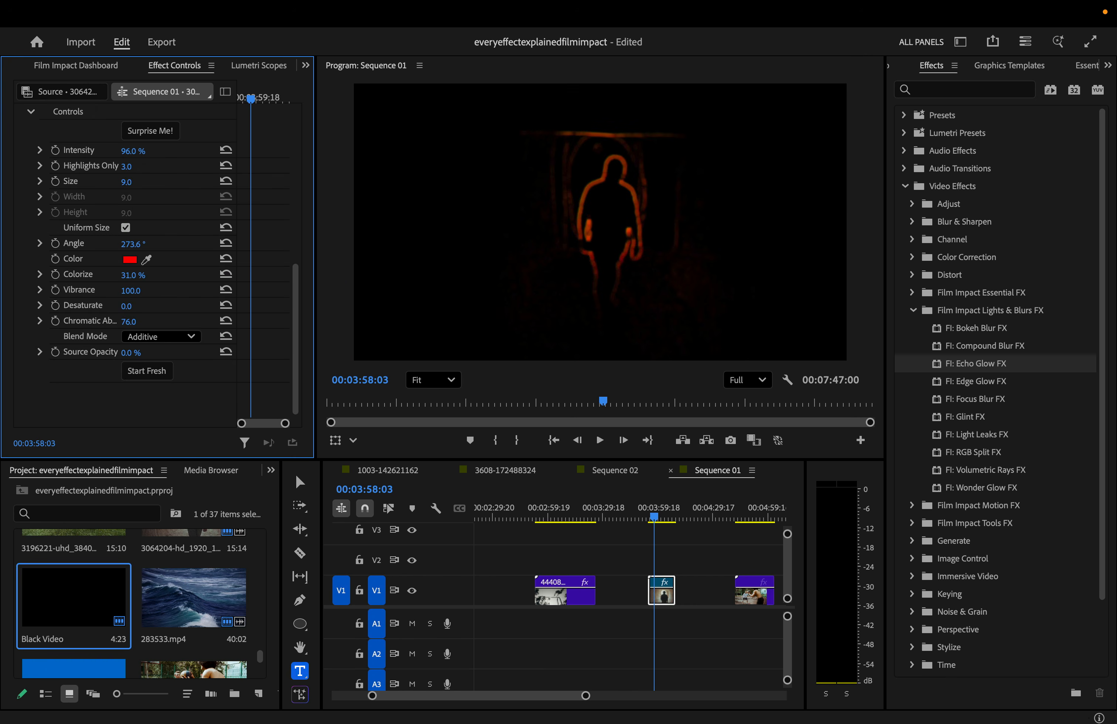
left_click(650, 508)
key("space")
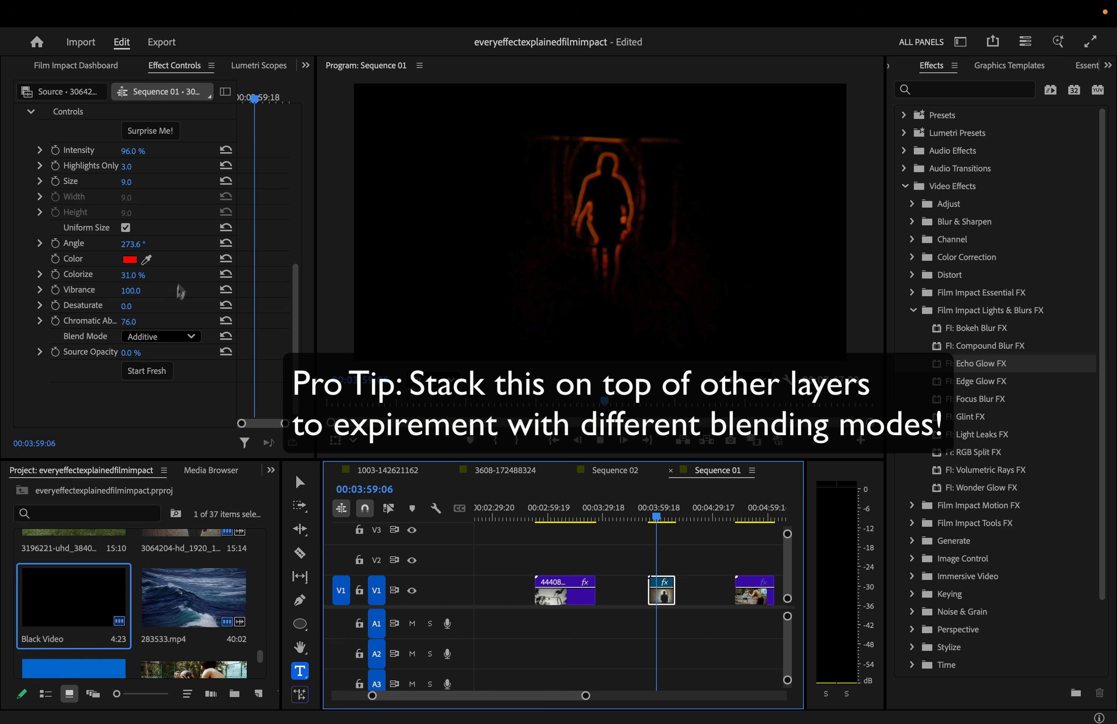
mouse_move(128, 353)
left_mouse_down()
mouse_move(155, 352)
mouse_move(142, 355)
left_mouse_up()
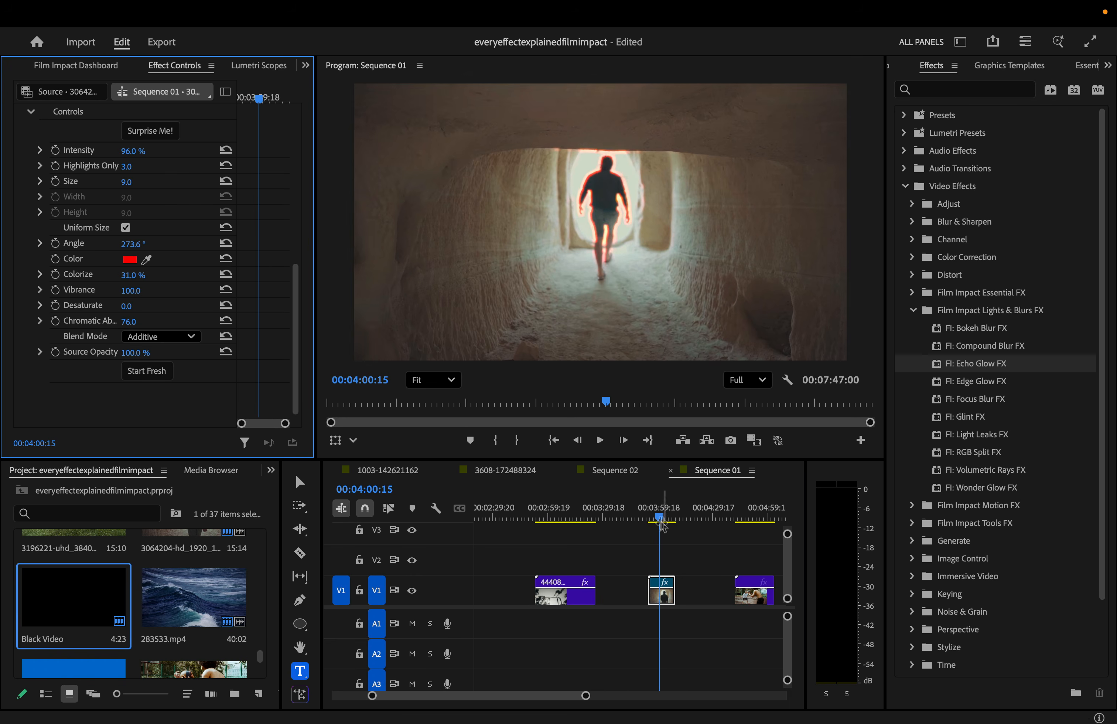
left_click(651, 509)
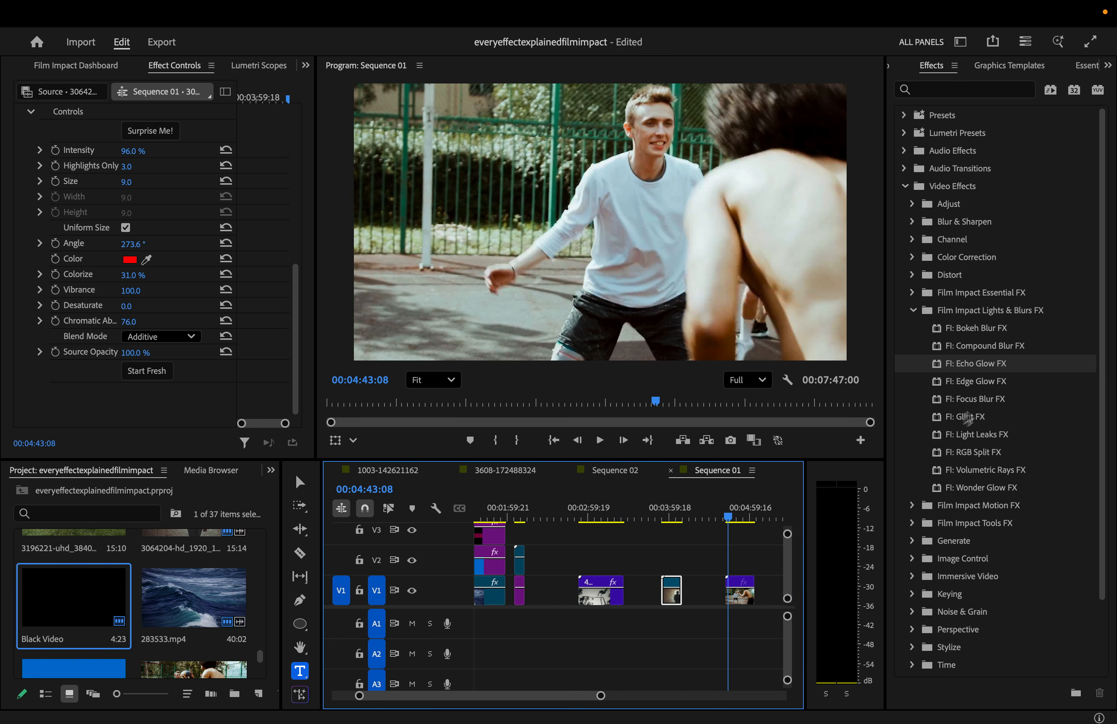
- Apply FI: Focus Blur FX to the basketball clip and raise its Blur Amount
left_click(1002, 399)
left_click_drag(1008, 404, 740, 590)
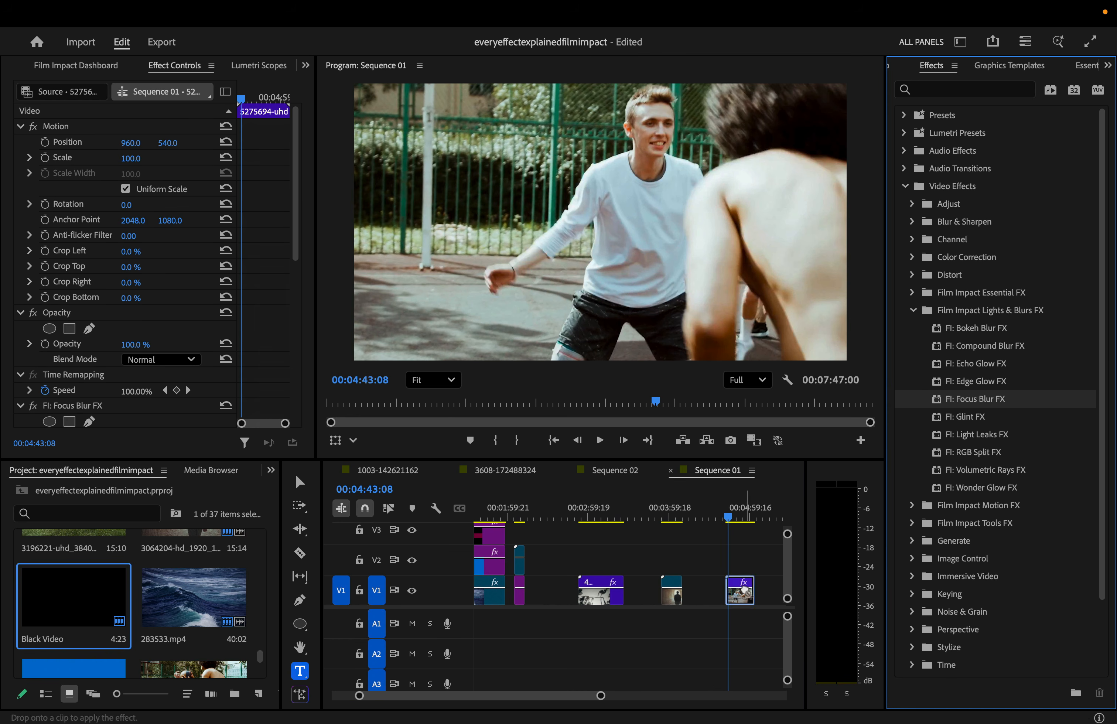
scroll(210, 374, "down", 5)
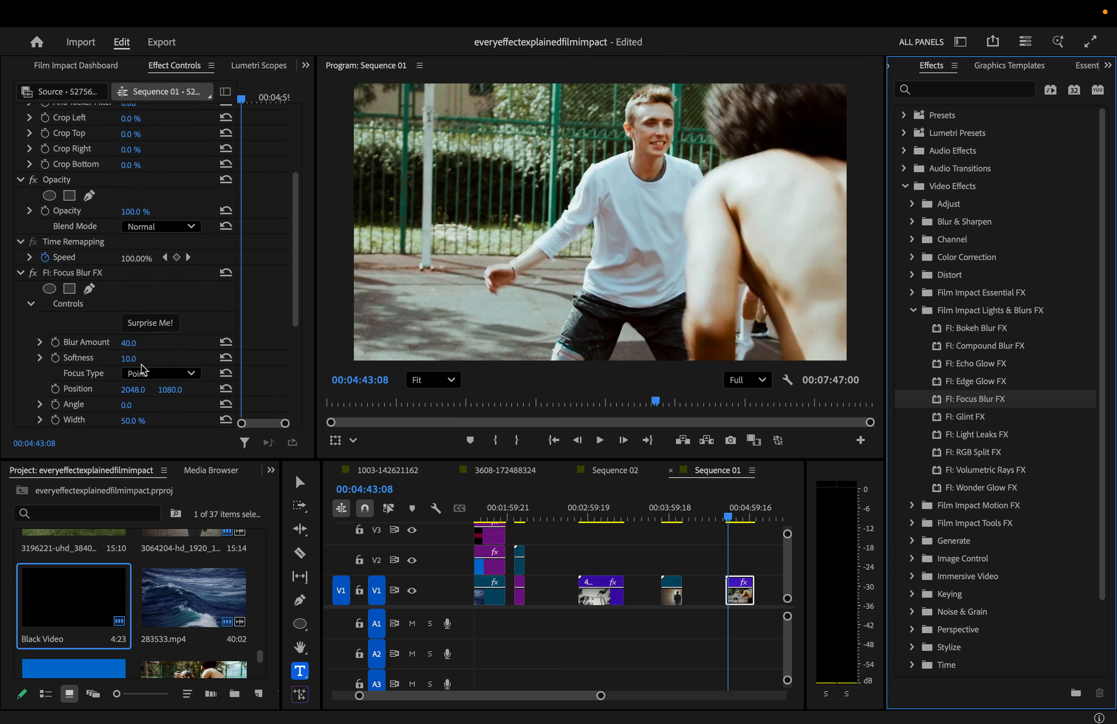
left_click(85, 313)
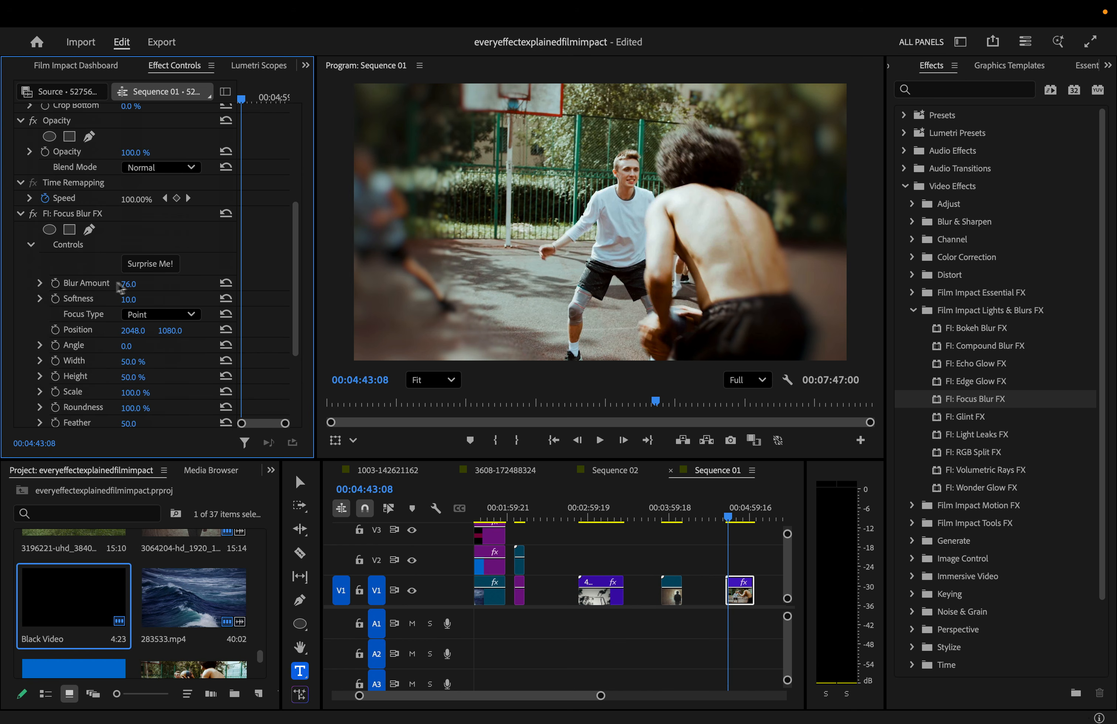
mouse_move(127, 285)
left_mouse_down()
mouse_move(183, 285)
mouse_move(138, 284)
left_mouse_up()
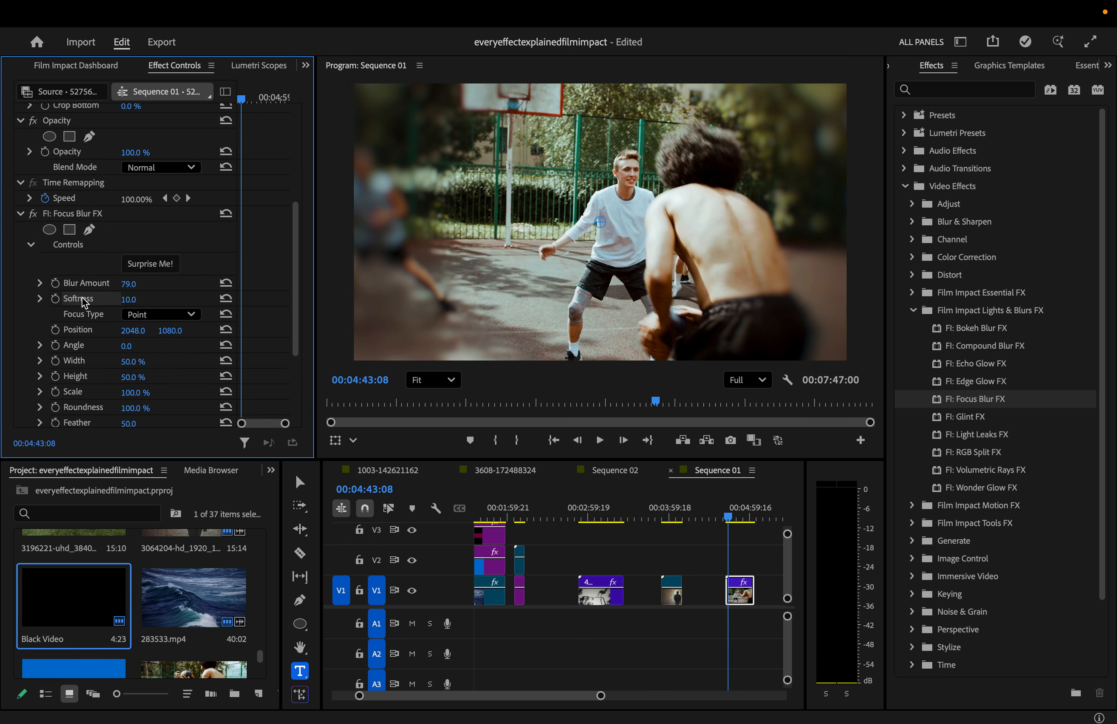
- Place the focus point on the boy in white, rotate the focus area, and scale it to 66%
left_click_drag(603, 220, 734, 211)
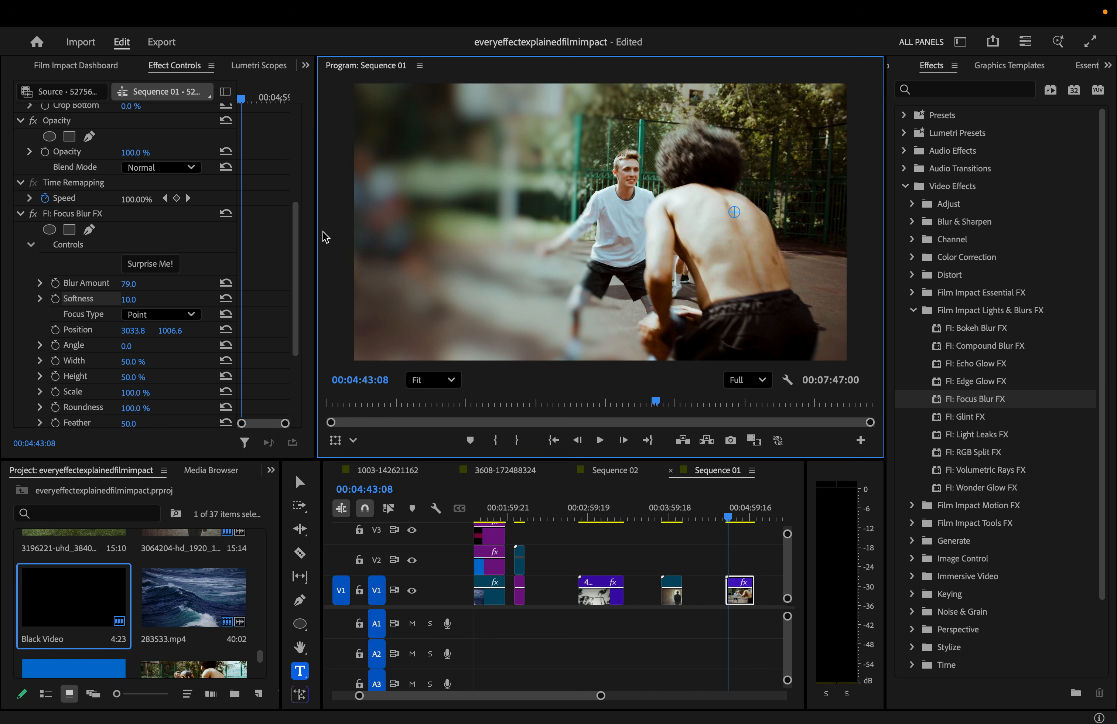
left_click_drag(127, 346, 183, 346)
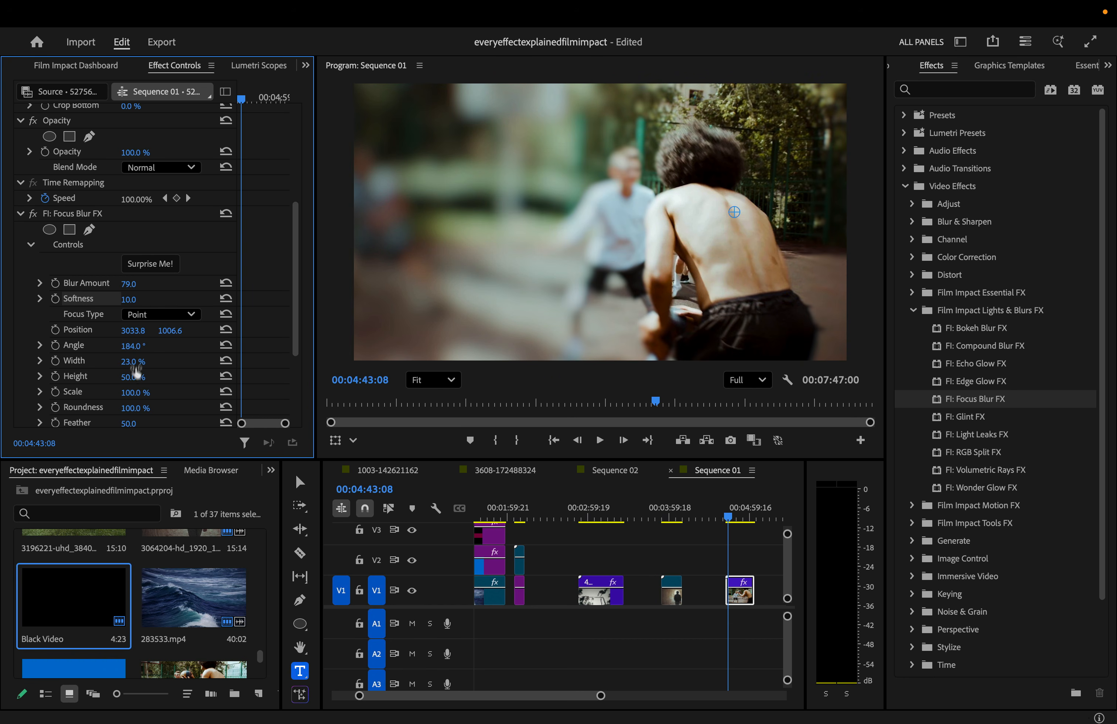
left_click_drag(134, 392, 118, 392)
left_click_drag(734, 212, 591, 216)
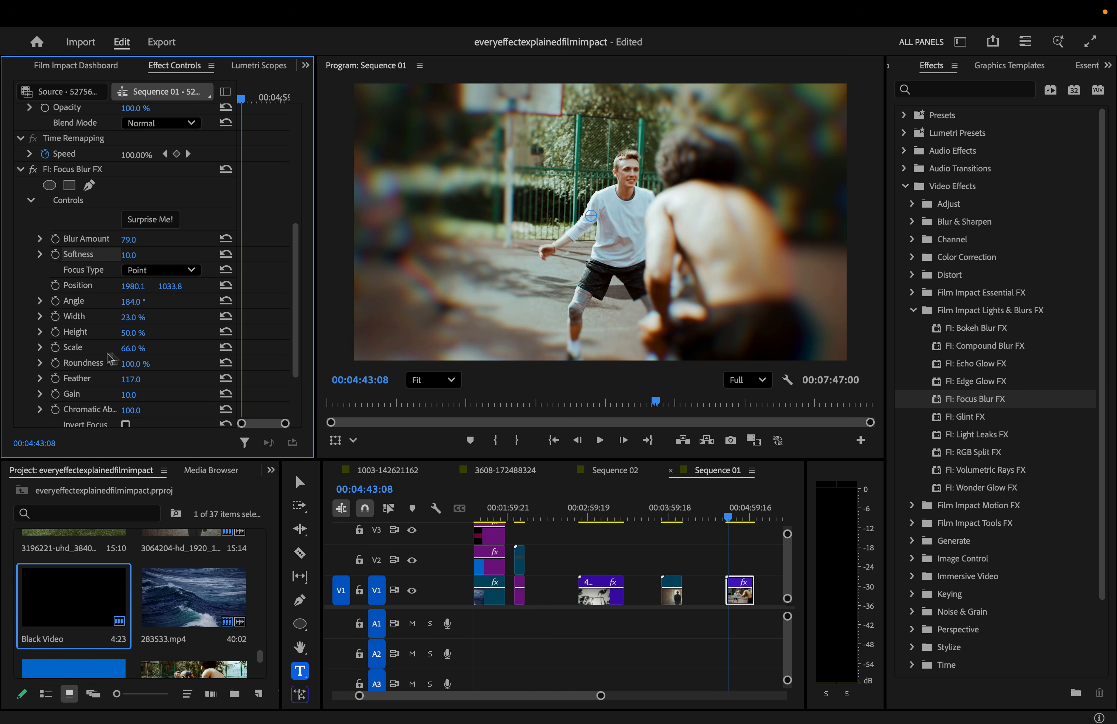
- Set Focus Type to Tilt Shift, adjust the band height, and play back the result
left_click(190, 270)
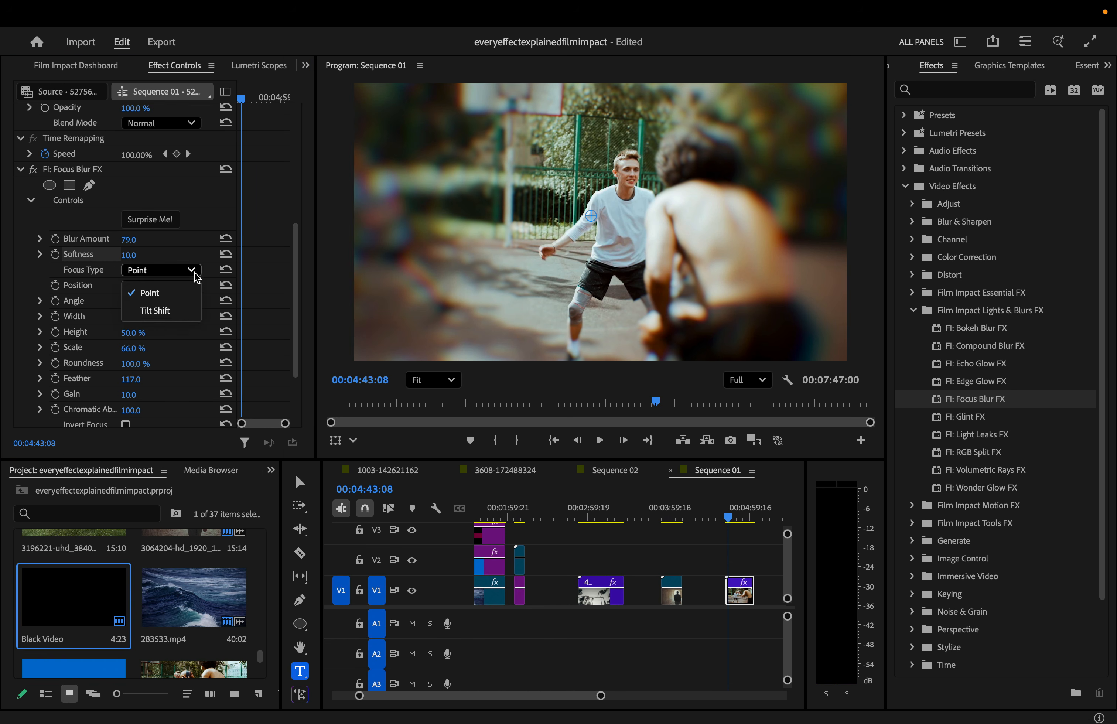
left_click(180, 305)
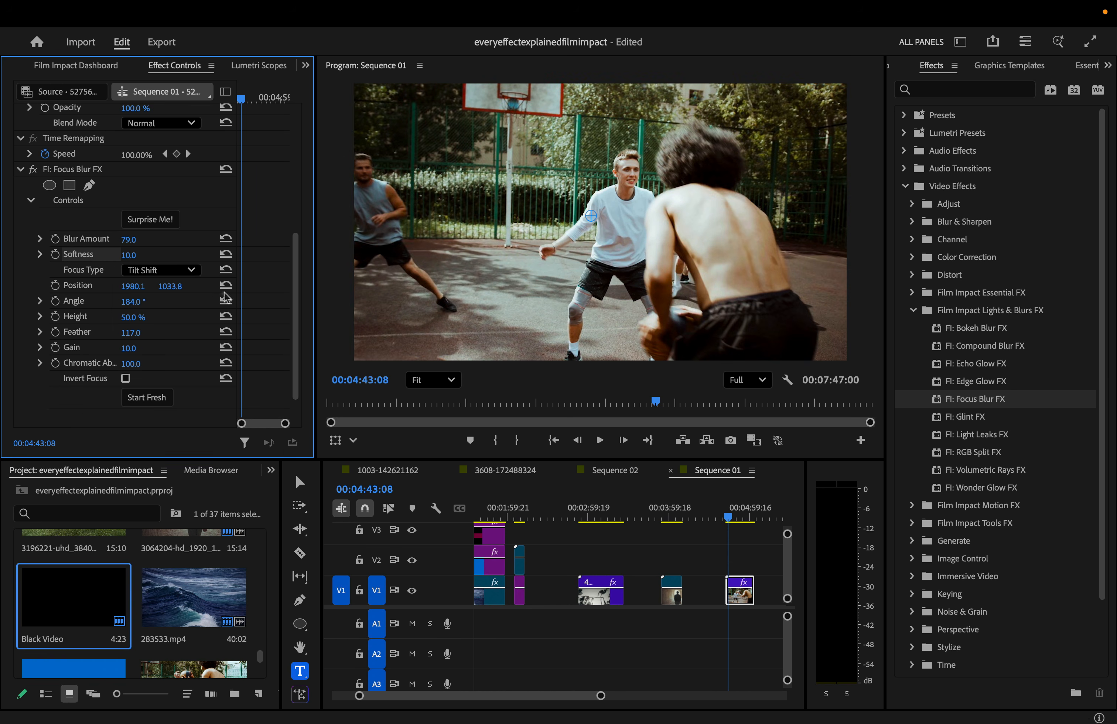
left_click_drag(133, 318, 178, 303)
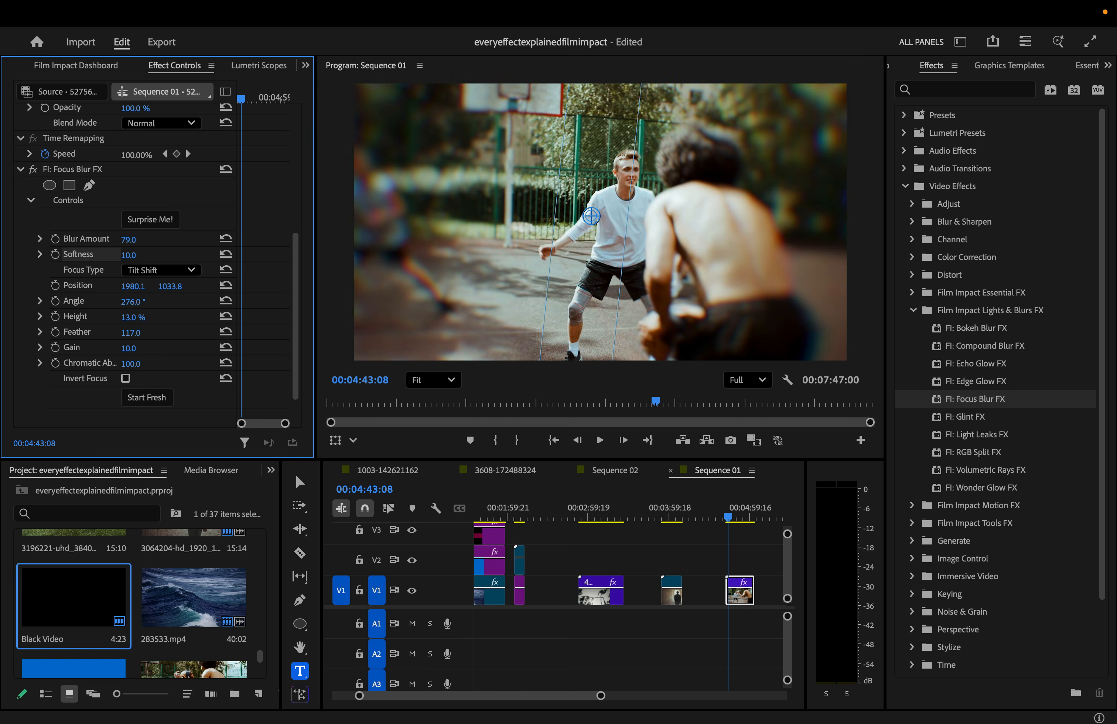
key("space")
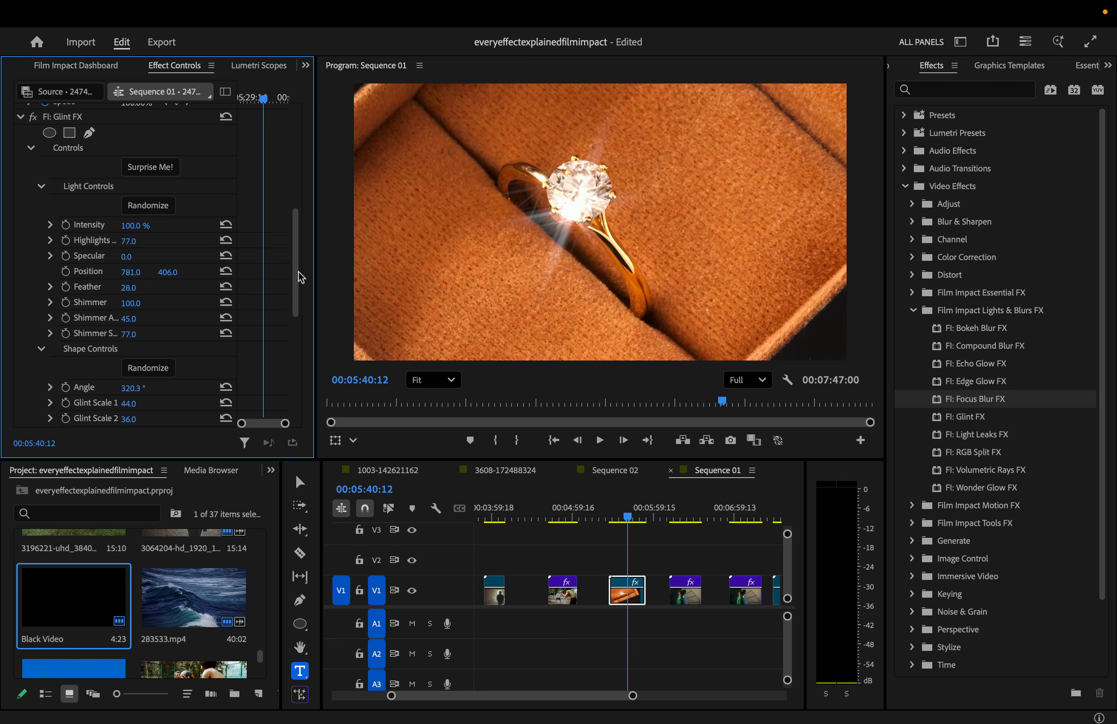
- Roll six random Glint FX looks on the ring clip, then set Intensity to 100% and widen Shimmer Area
left_click_drag(301, 278, 300, 264)
key("space")
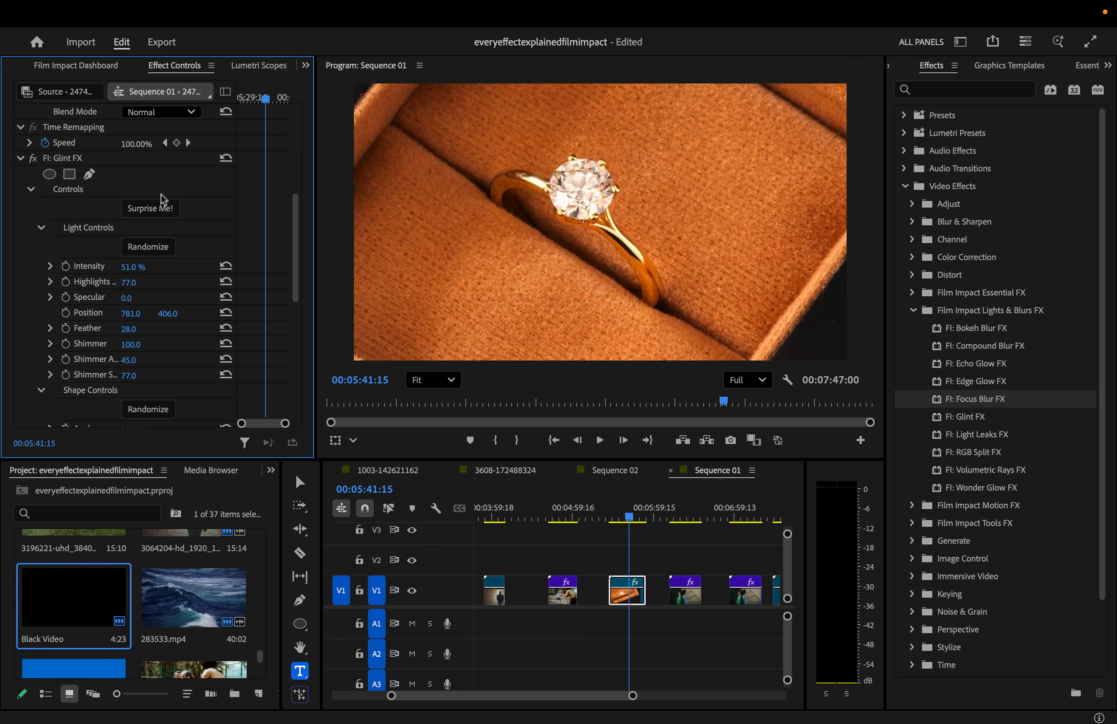
left_click(155, 205)
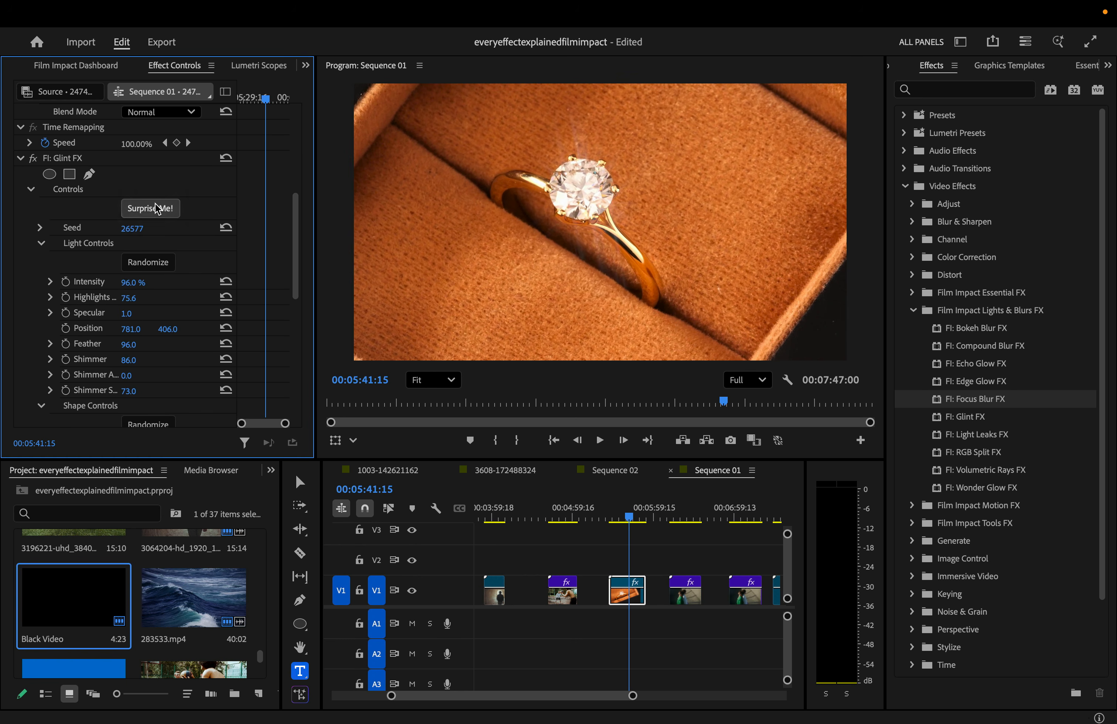
left_click(156, 205)
left_click(156, 205)
left_click(156, 205)
left_click(156, 205)
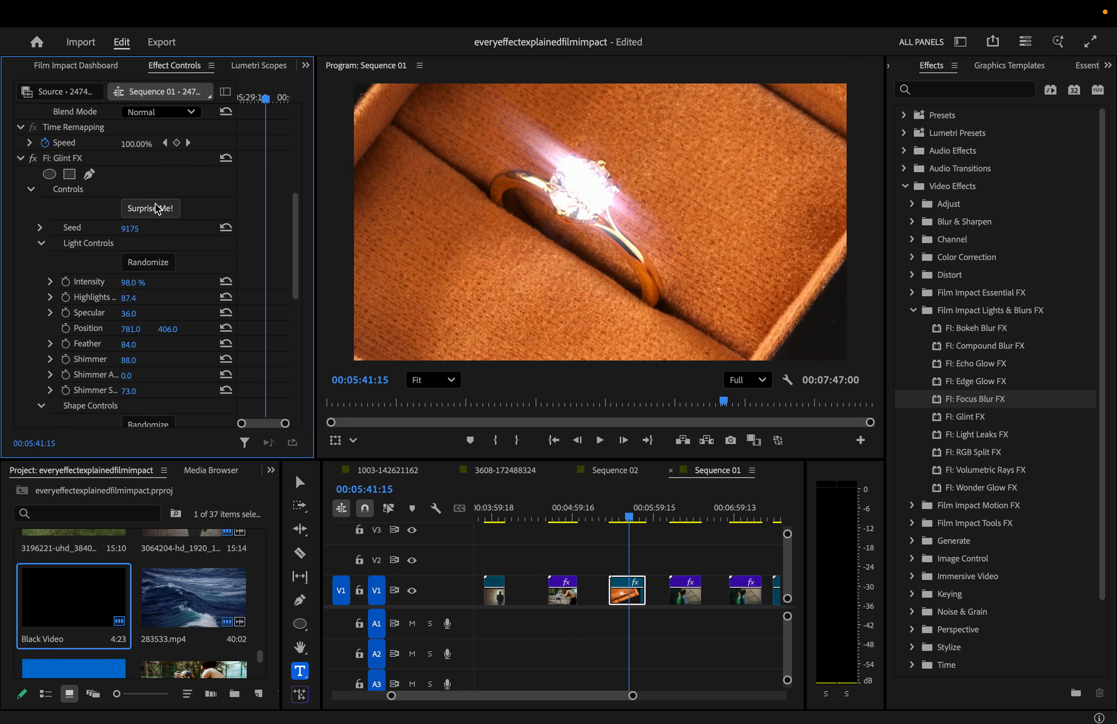
left_click(155, 205)
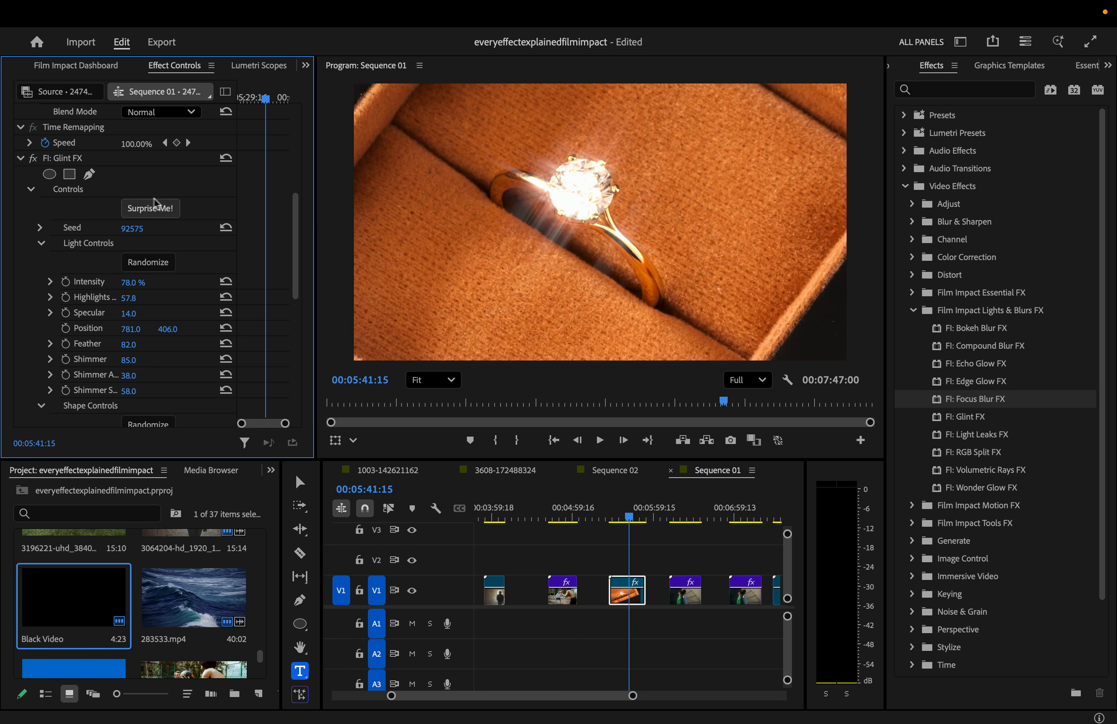
mouse_move(133, 283)
left_mouse_down()
mouse_move(158, 283)
mouse_move(100, 285)
mouse_move(148, 285)
left_mouse_up()
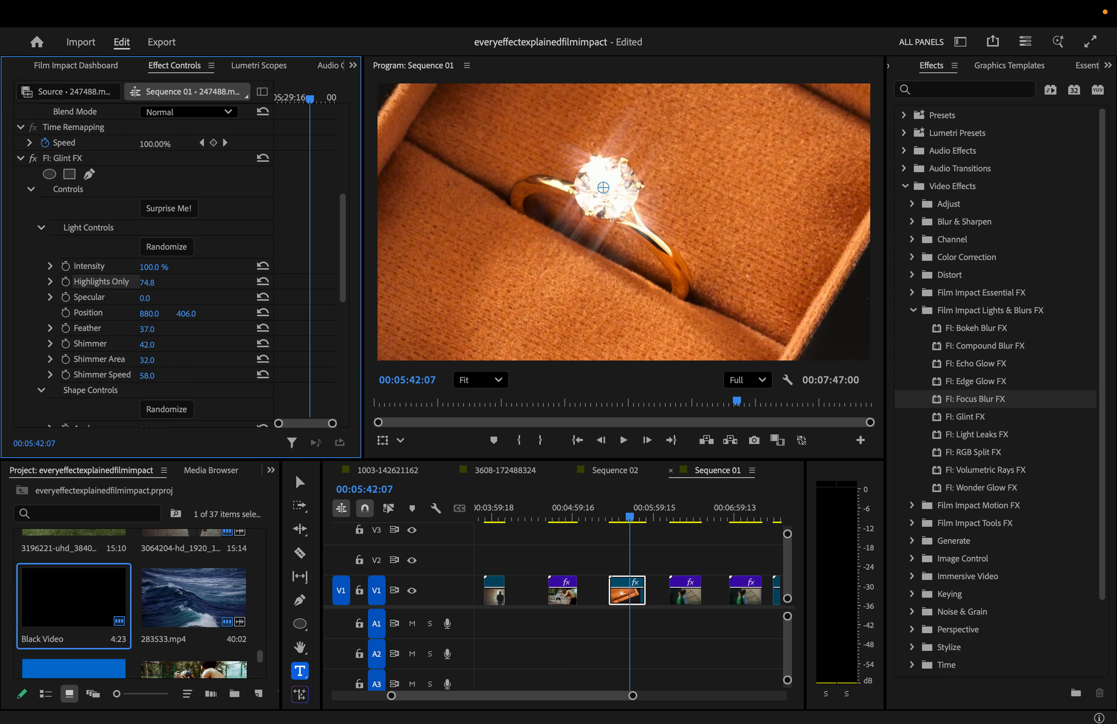
left_click_drag(147, 360, 166, 375)
- Rotate the glint rays to an angle of 1x19.6°
scroll(185, 362, "down", 5)
left_click_drag(150, 282, 175, 344)
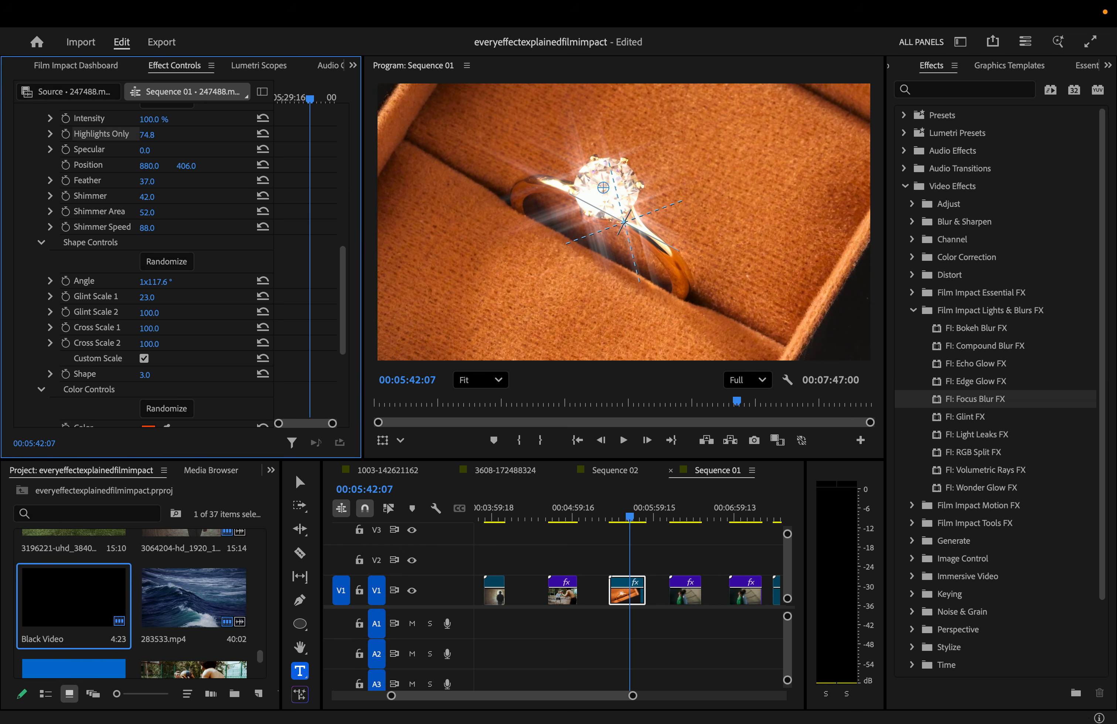
left_click_drag(156, 282, 111, 282)
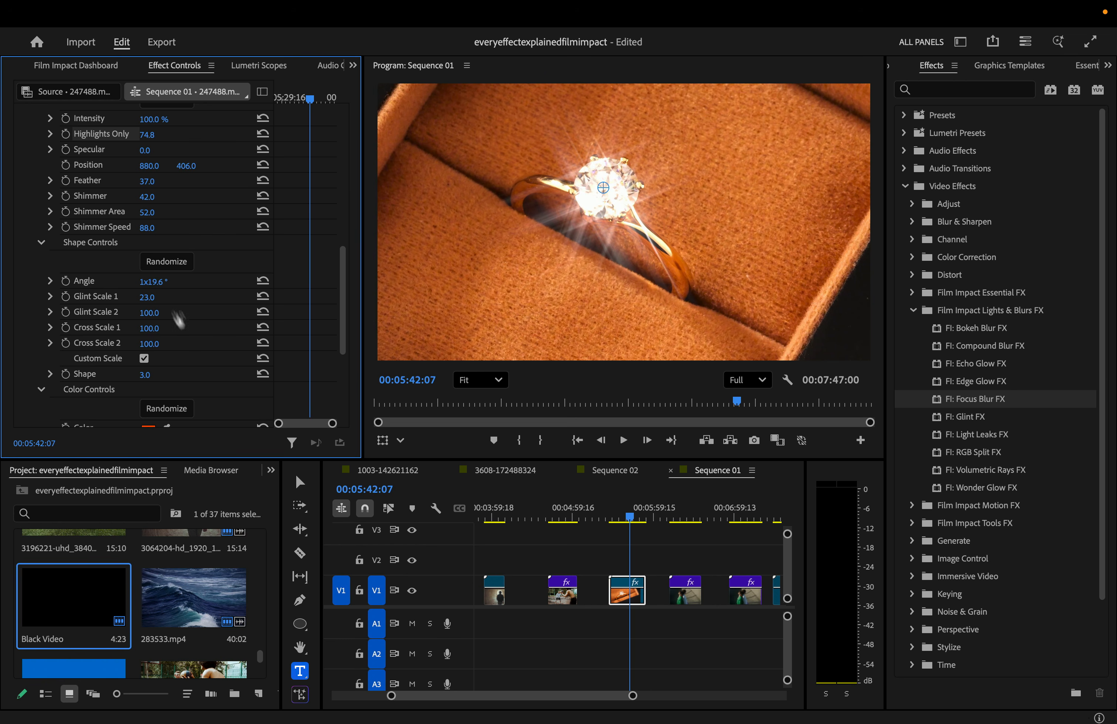
- Set the glint colour to green, raise Colorize to 100%, and play the ring clip
scroll(186, 334, "down", 3)
scroll(184, 389, "down", 3)
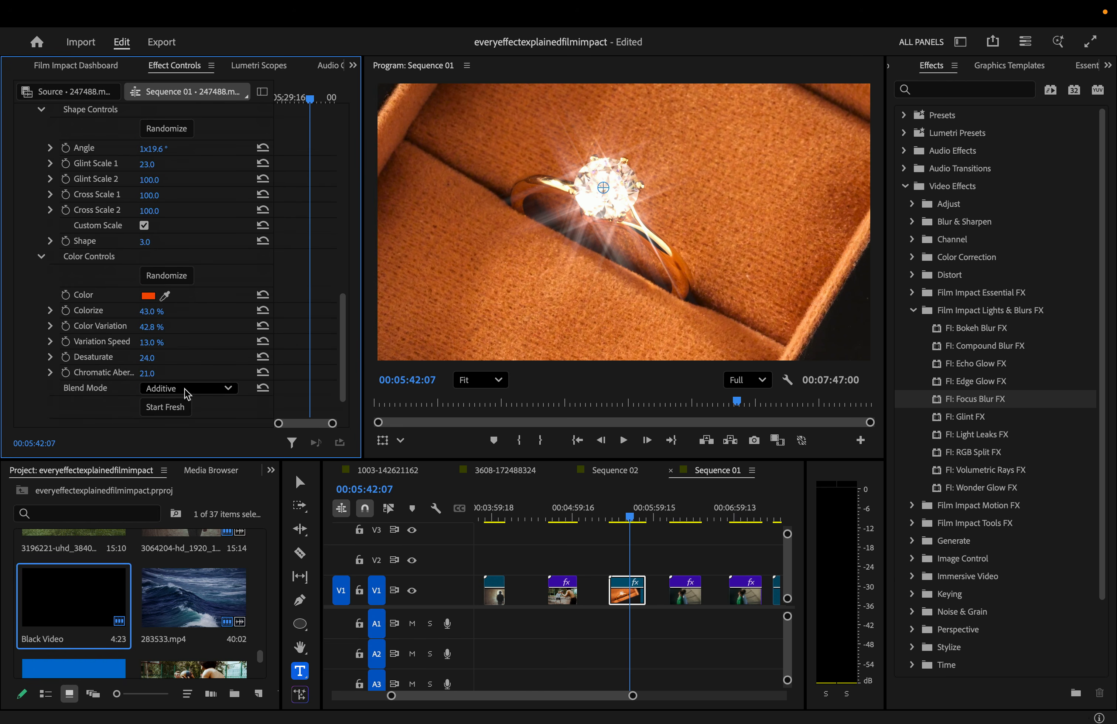
left_click(148, 296)
left_click(663, 348)
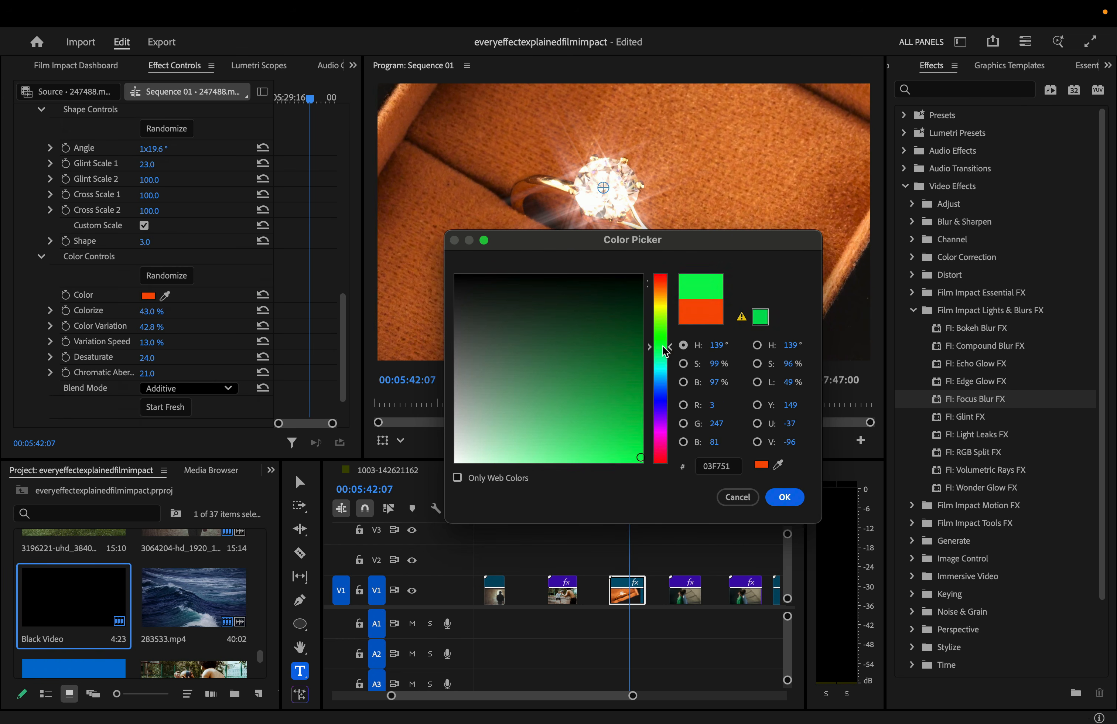
left_click(784, 497)
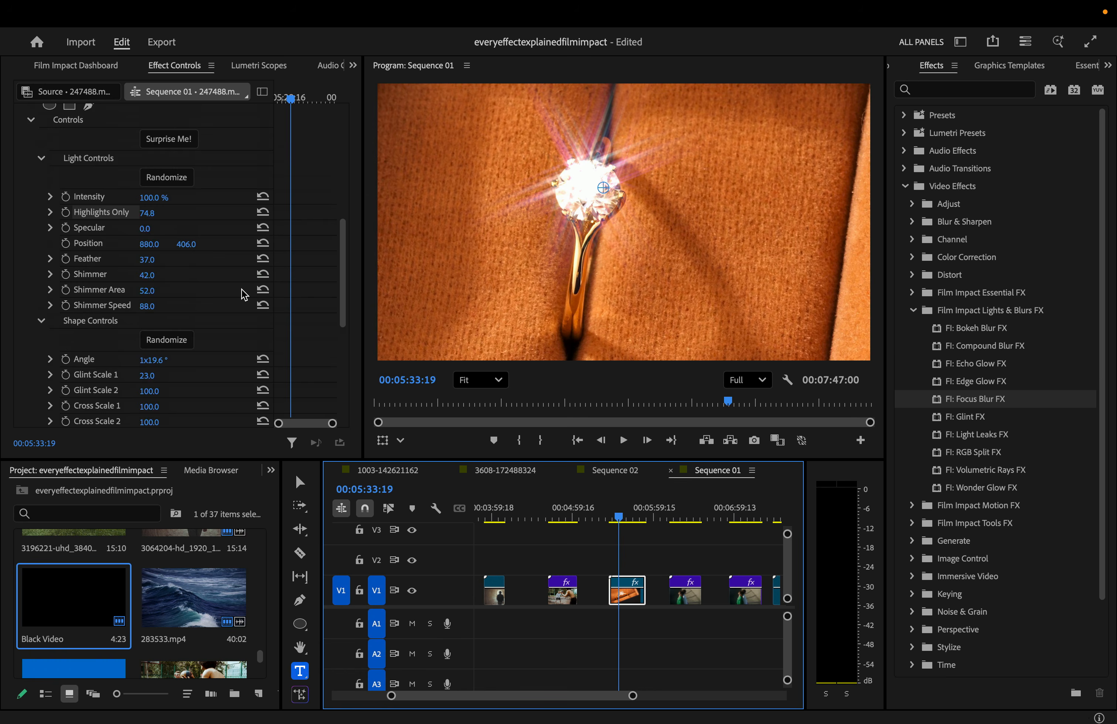
scroll(241, 291, "up", 2)
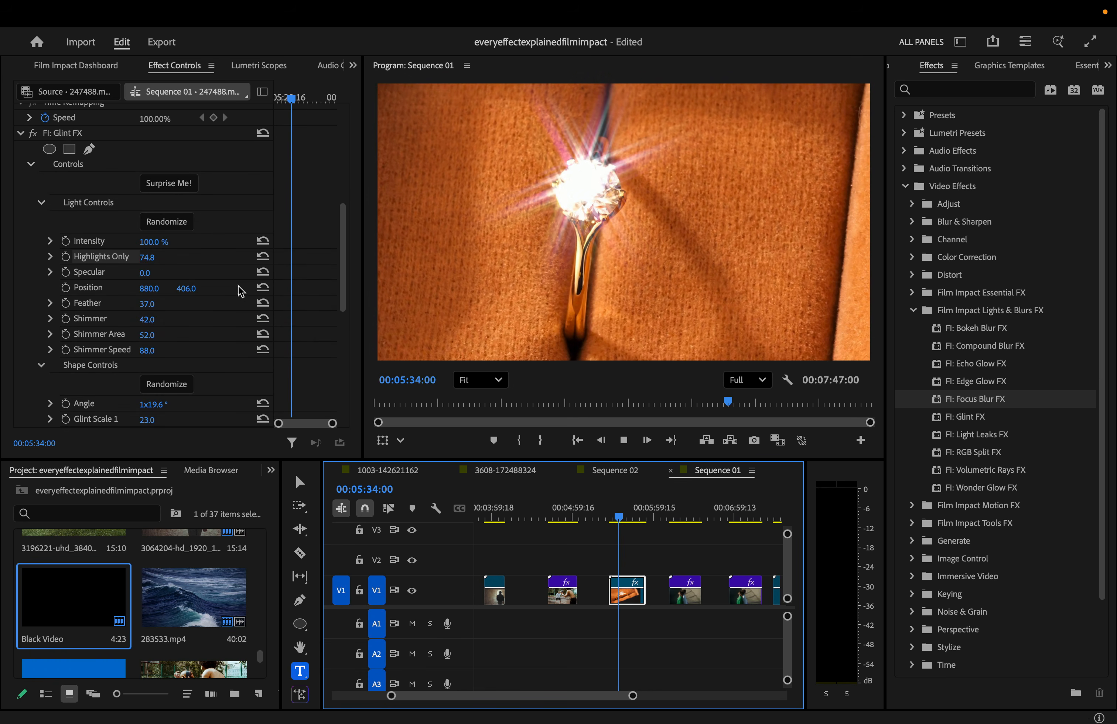
left_click(155, 255)
key("space")
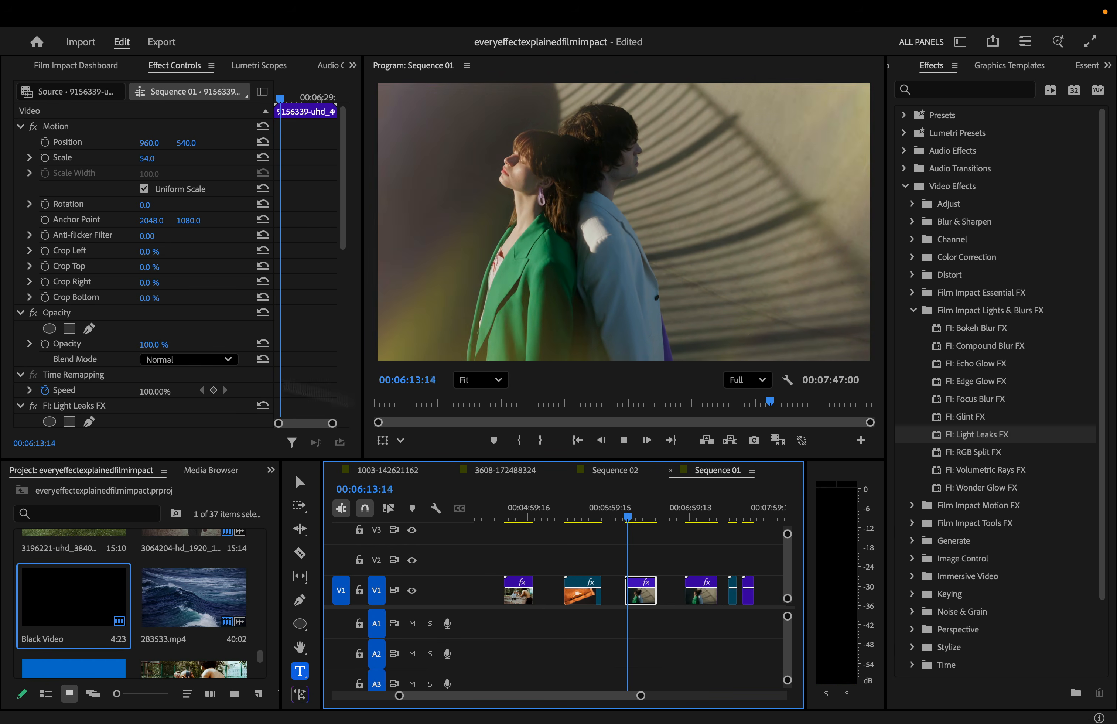
- Play the two-people clip and roll four random Light Leaks looks with Surprise Me!
key("space")
scroll(112, 397, "down", 3)
key("space")
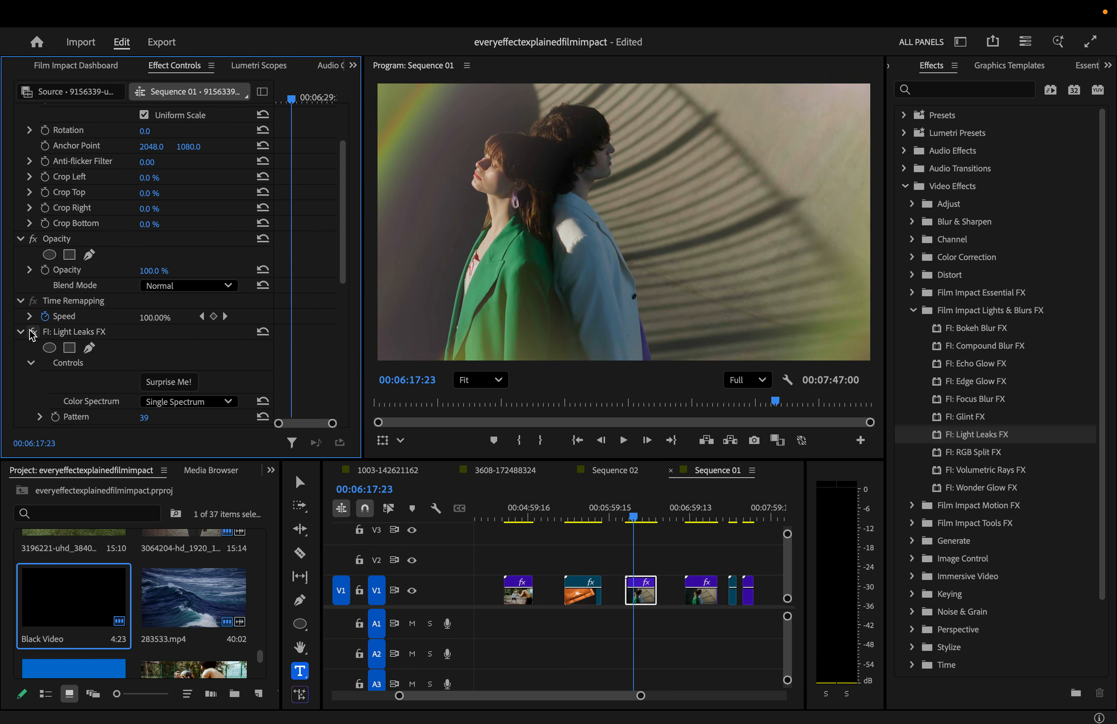
scroll(32, 334, "down", 3)
left_click(186, 193)
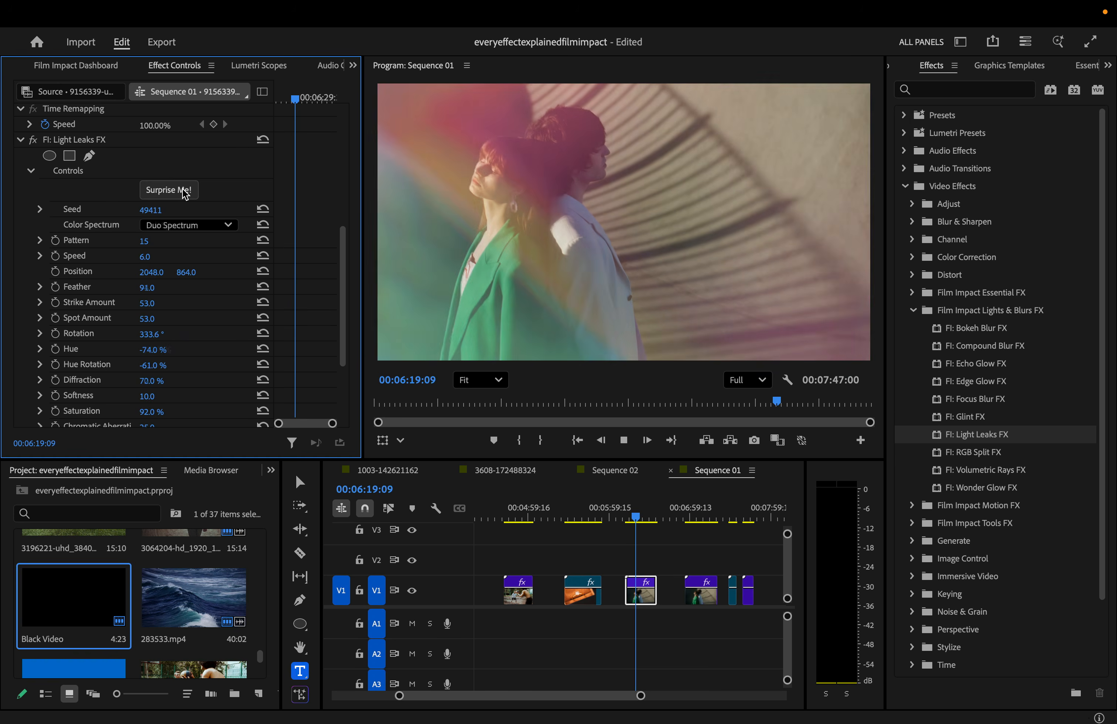
left_click(186, 191)
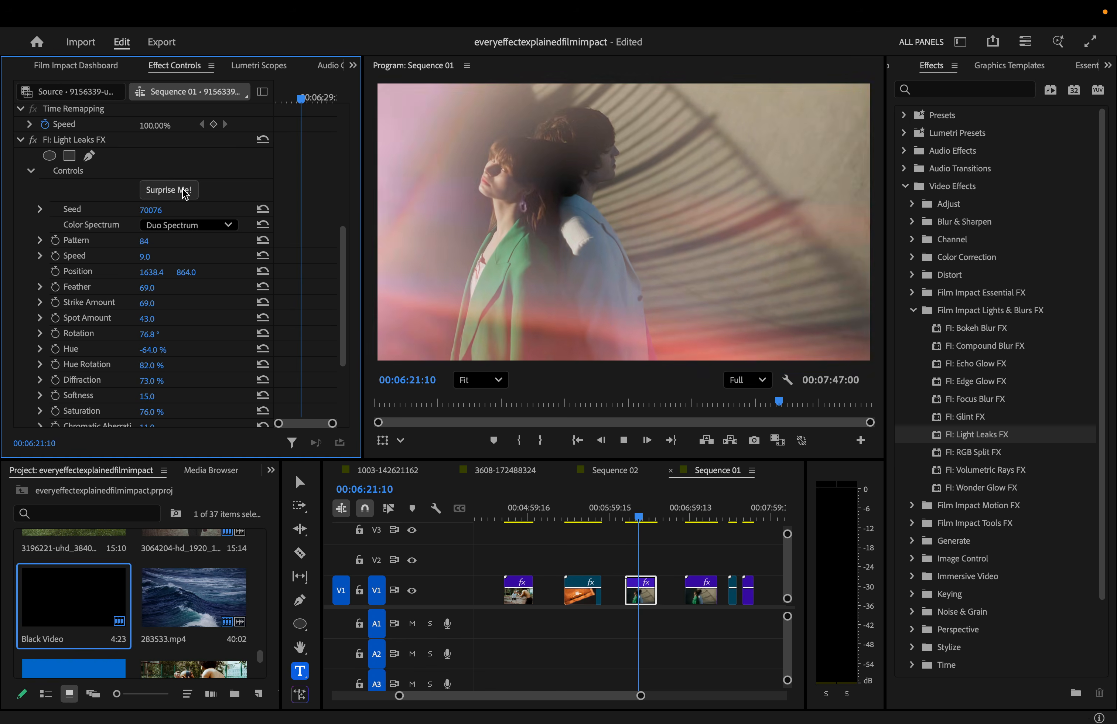
left_click(186, 193)
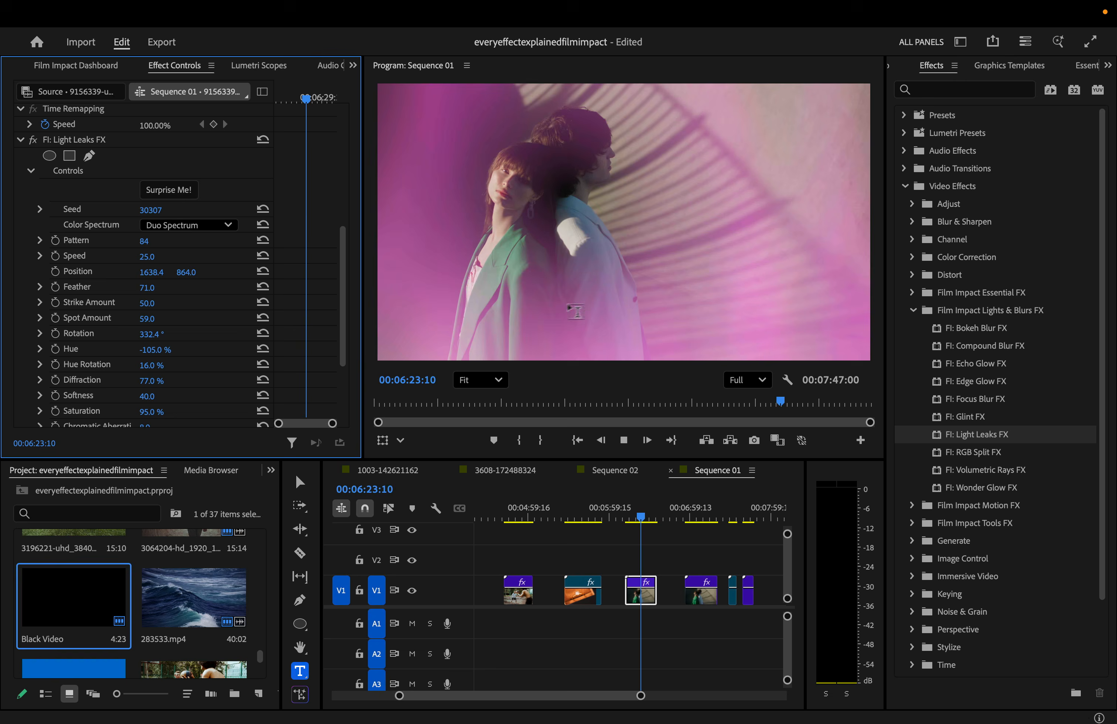
left_click(186, 191)
- Replay from the clip start while rolling three more random light leak looks
left_click_drag(629, 500, 627, 500)
key("space")
left_click(174, 188)
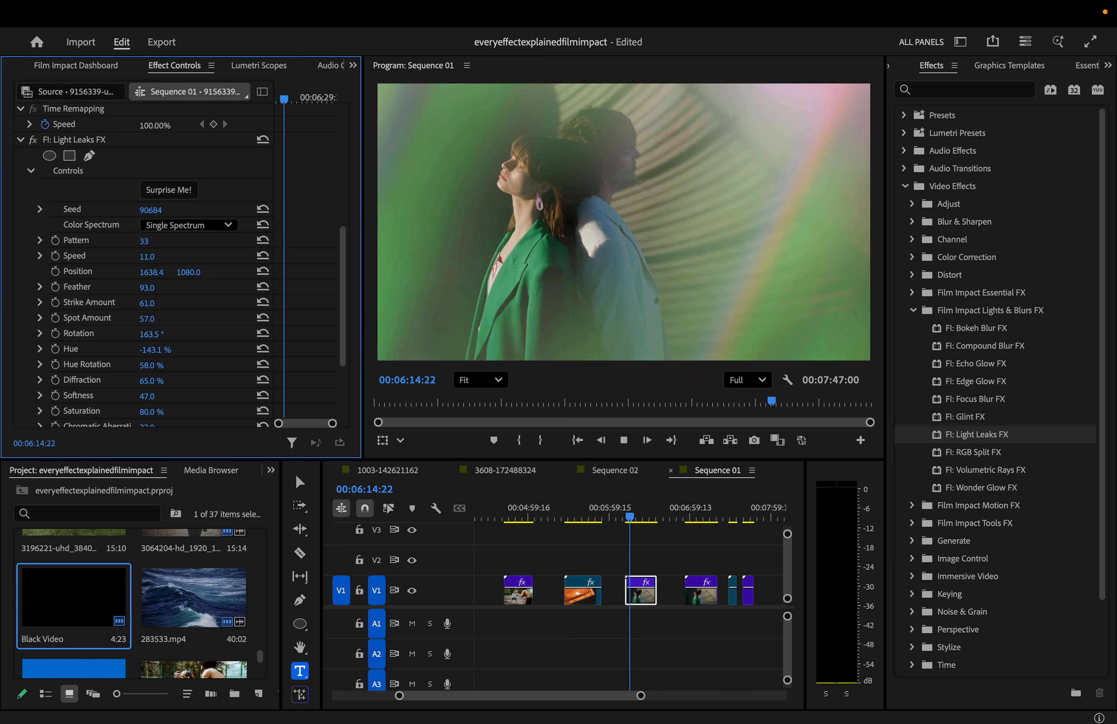
left_click(176, 189)
left_click(628, 510)
key("space")
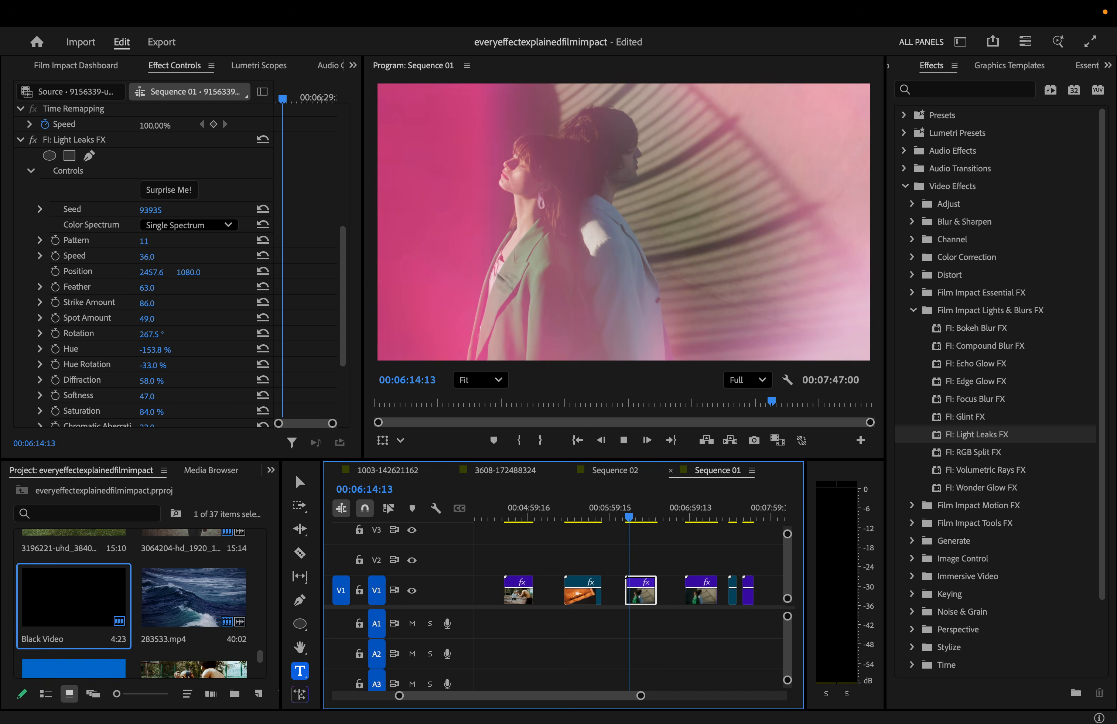
left_click(168, 188)
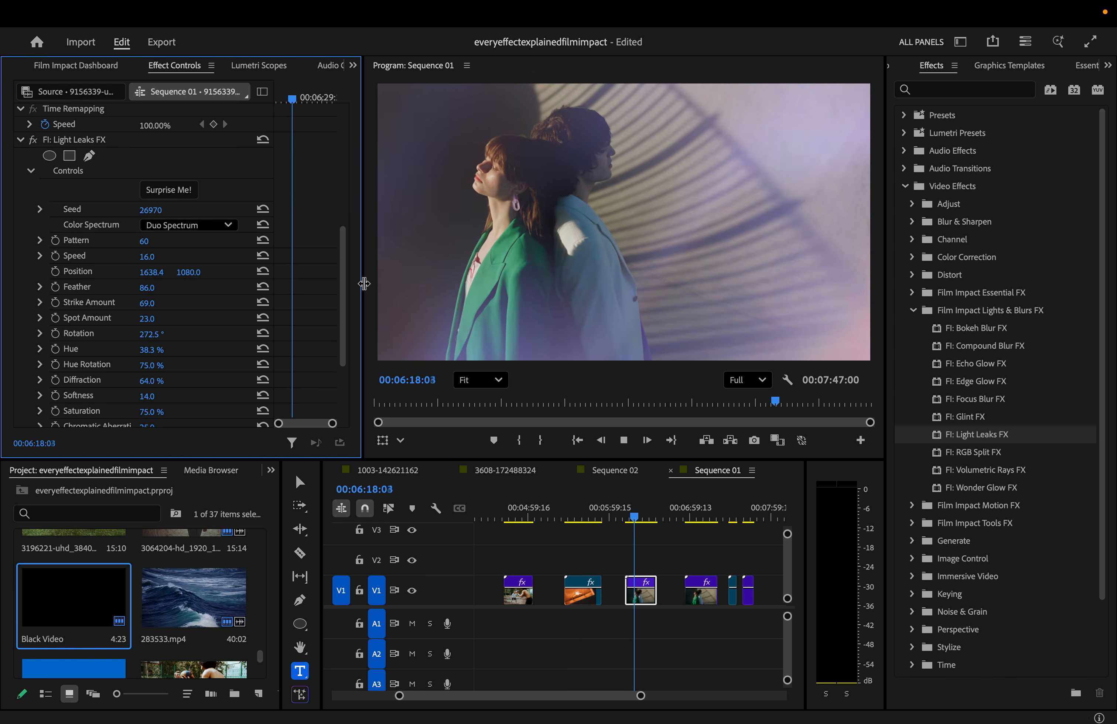
- Switch the leak's Color Spectrum to Full Spectrum, then to Single Spectrum
left_click(170, 226)
left_click(199, 247)
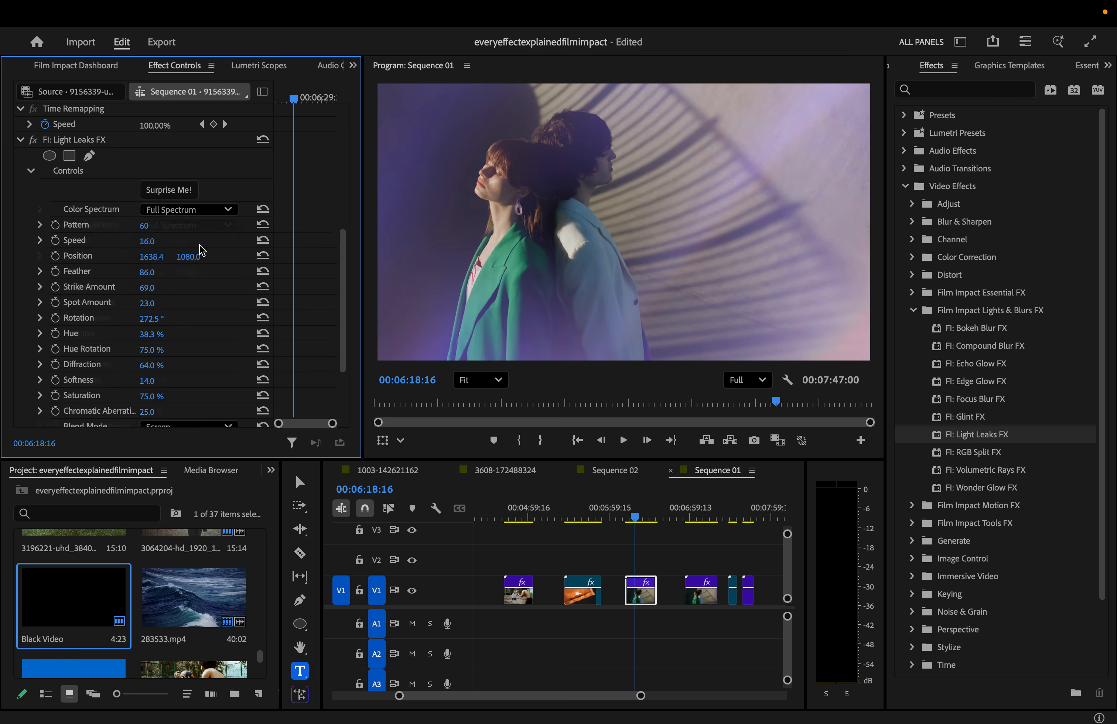
left_click(206, 215)
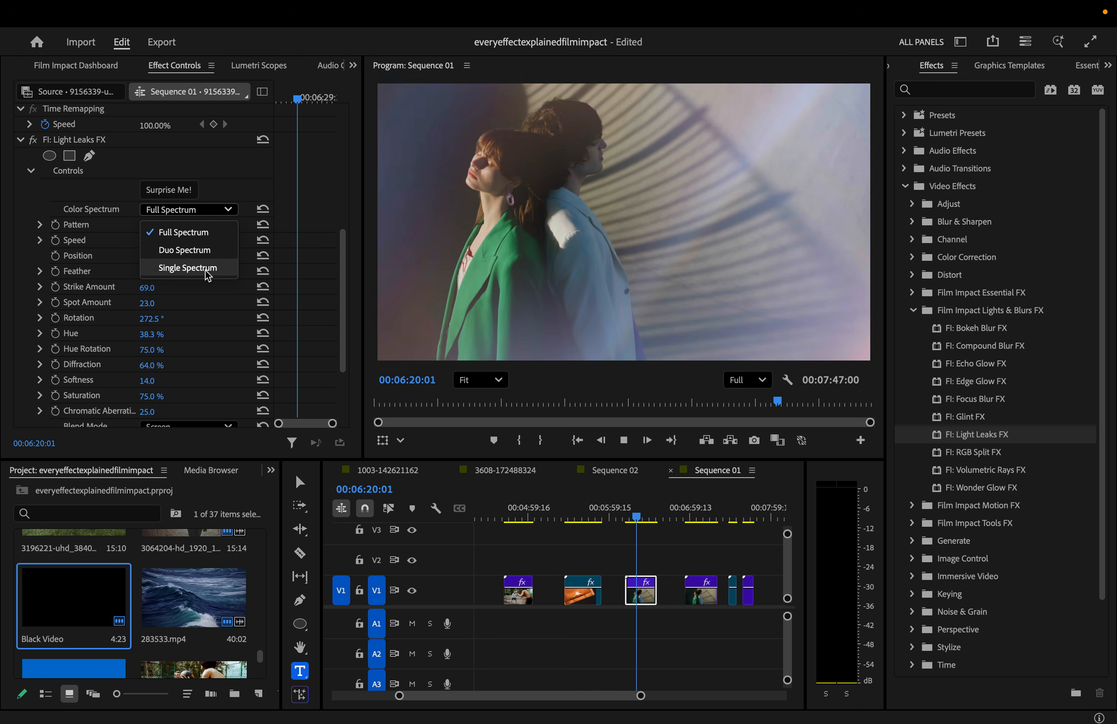
left_click(206, 267)
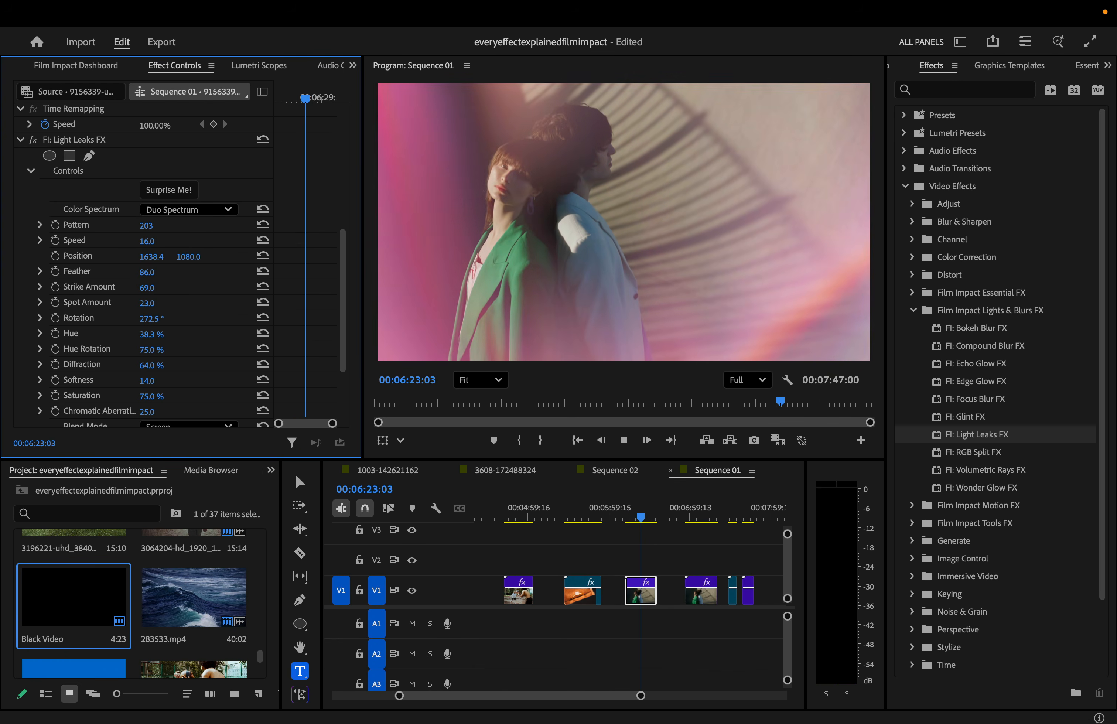
- Drop the Light Leaks speed to 0.0, then settle on 5.0 while previewing
mouse_move(149, 245)
left_mouse_down()
mouse_move(174, 245)
mouse_move(134, 244)
left_mouse_up()
left_click(628, 516)
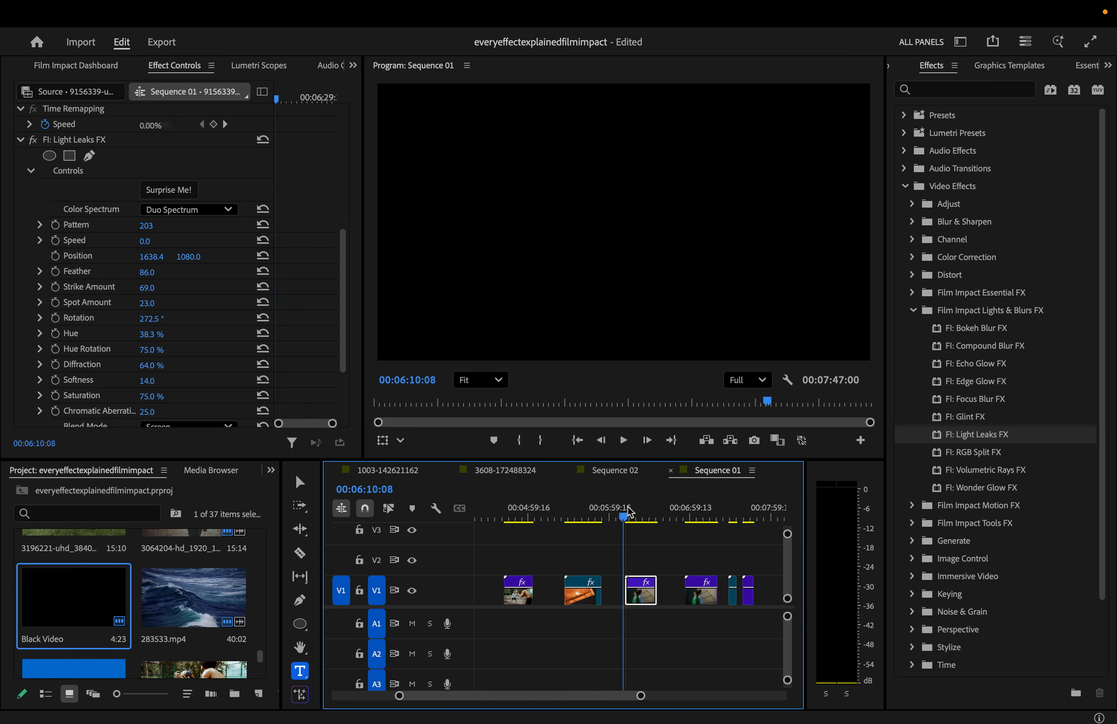
key("space")
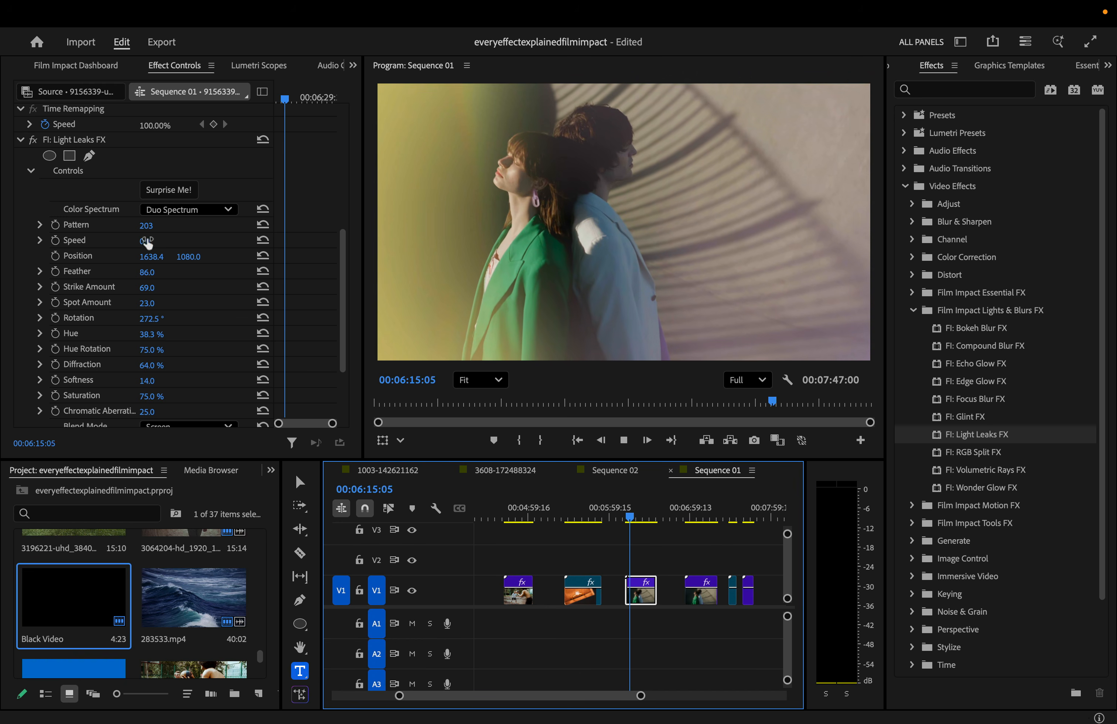
left_click_drag(145, 241, 181, 235)
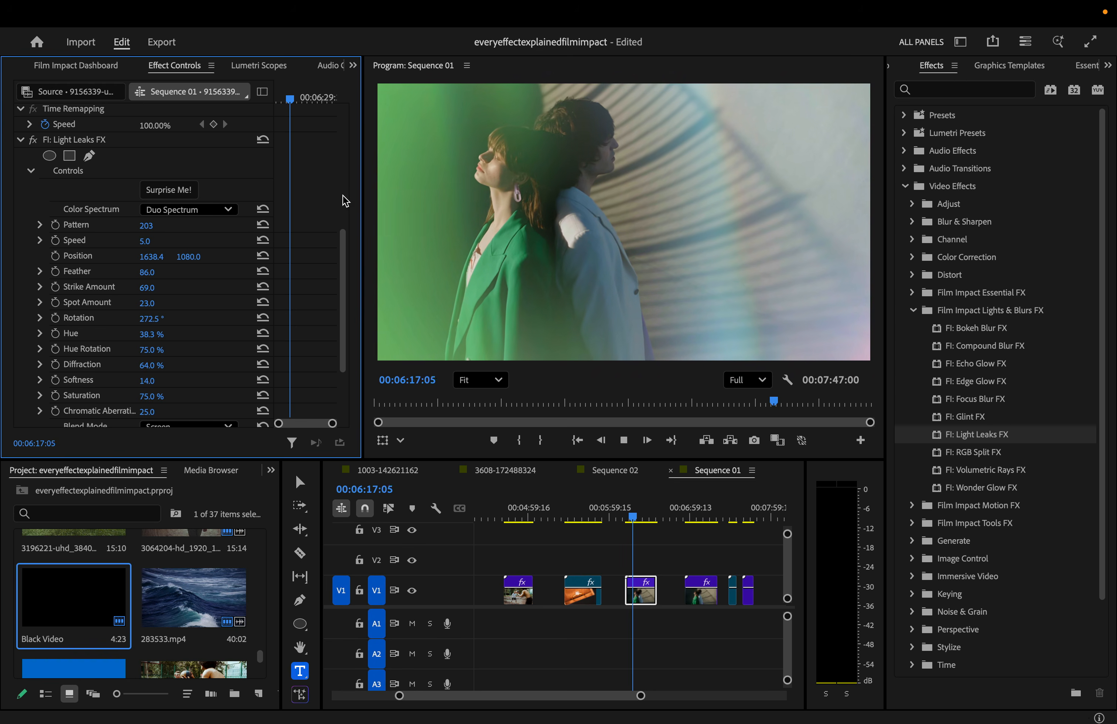
key("space")
- Raise the leak's Feather, shift its Hue toward pink and purple, and review playback
mouse_move(150, 276)
left_mouse_down()
mouse_move(152, 261)
mouse_move(179, 257)
mouse_move(142, 275)
left_mouse_up()
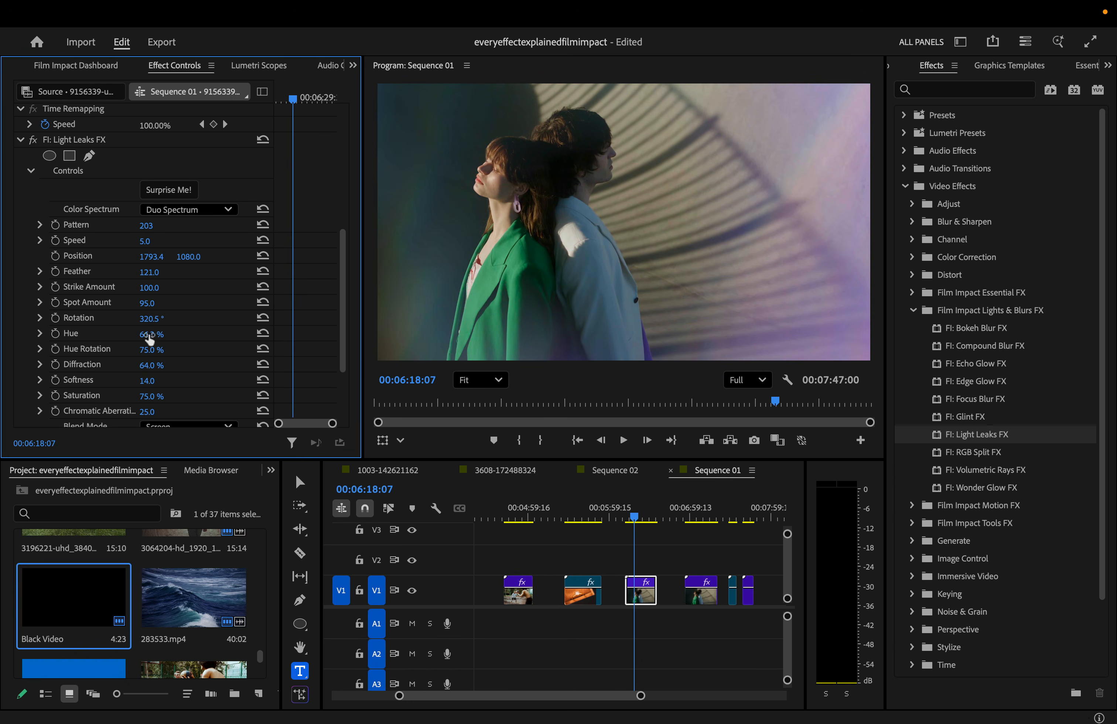
mouse_move(149, 334)
left_mouse_down()
mouse_move(162, 334)
mouse_move(153, 350)
left_mouse_up()
key("space")
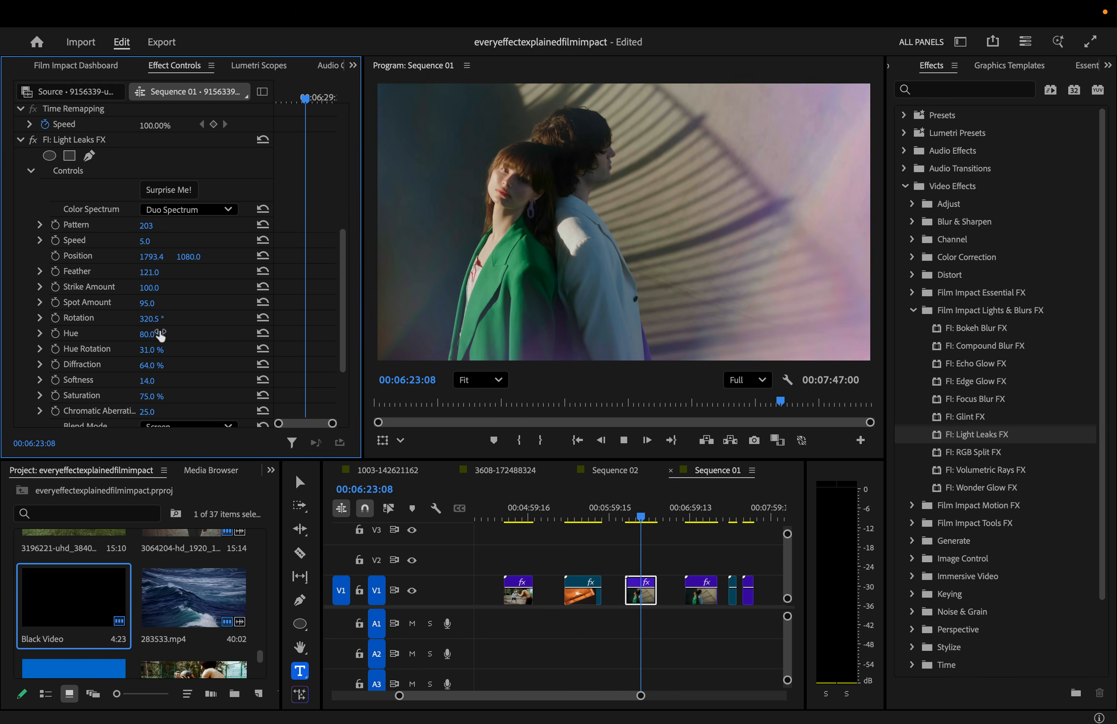
key("space")
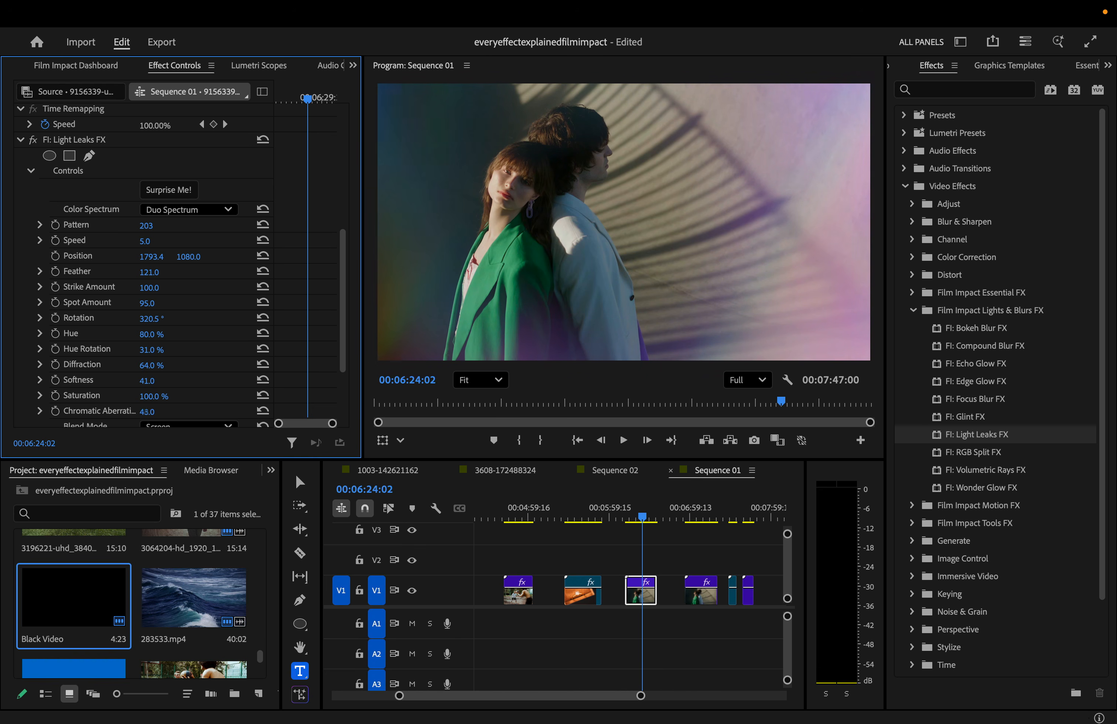
- Set the leak's Blend Mode to Additive, then bring up the next clip's RGB Split settings
scroll(228, 375, "down", 2)
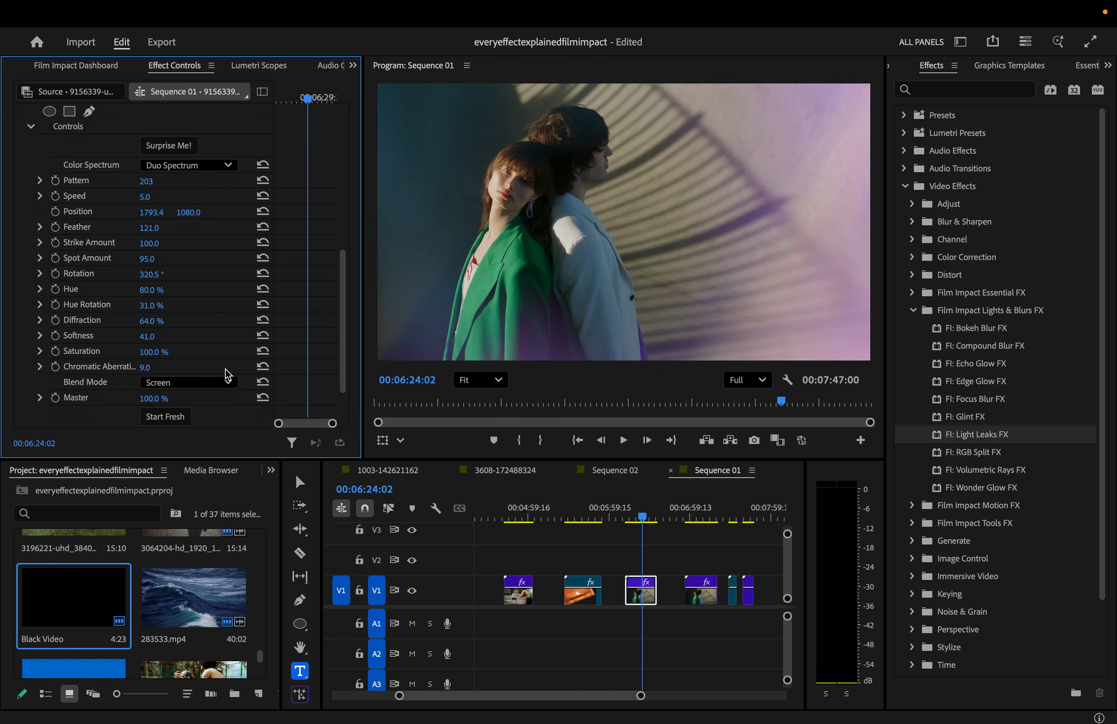
left_click(190, 385)
left_click(164, 422)
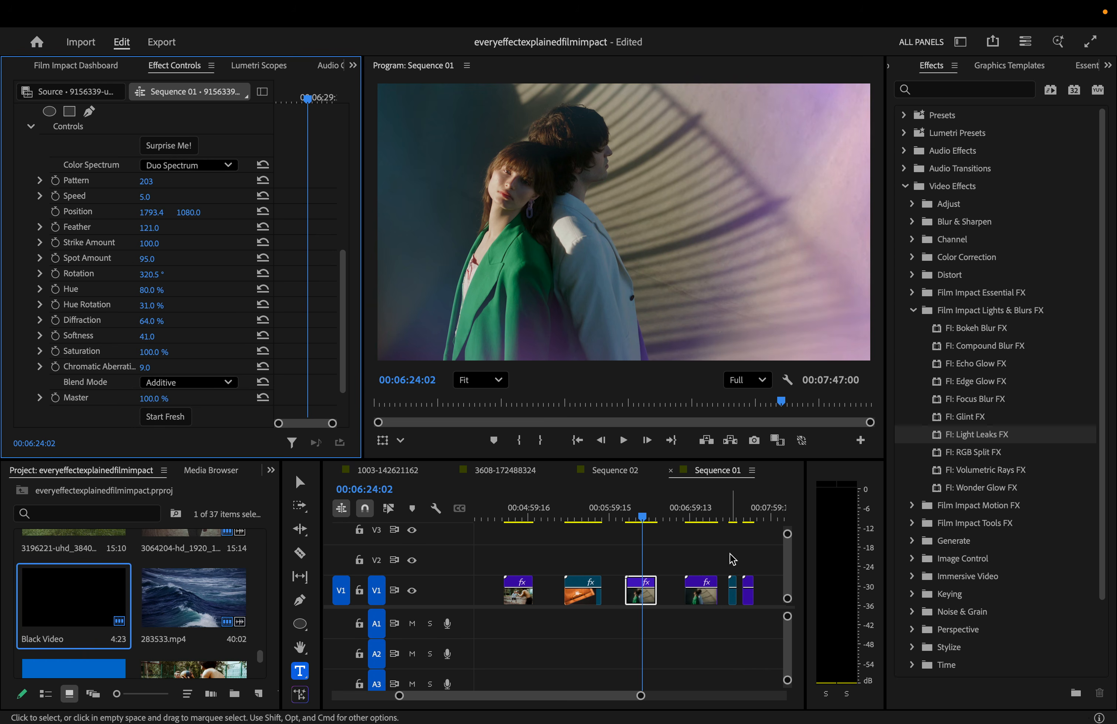
key("space")
left_click(190, 382)
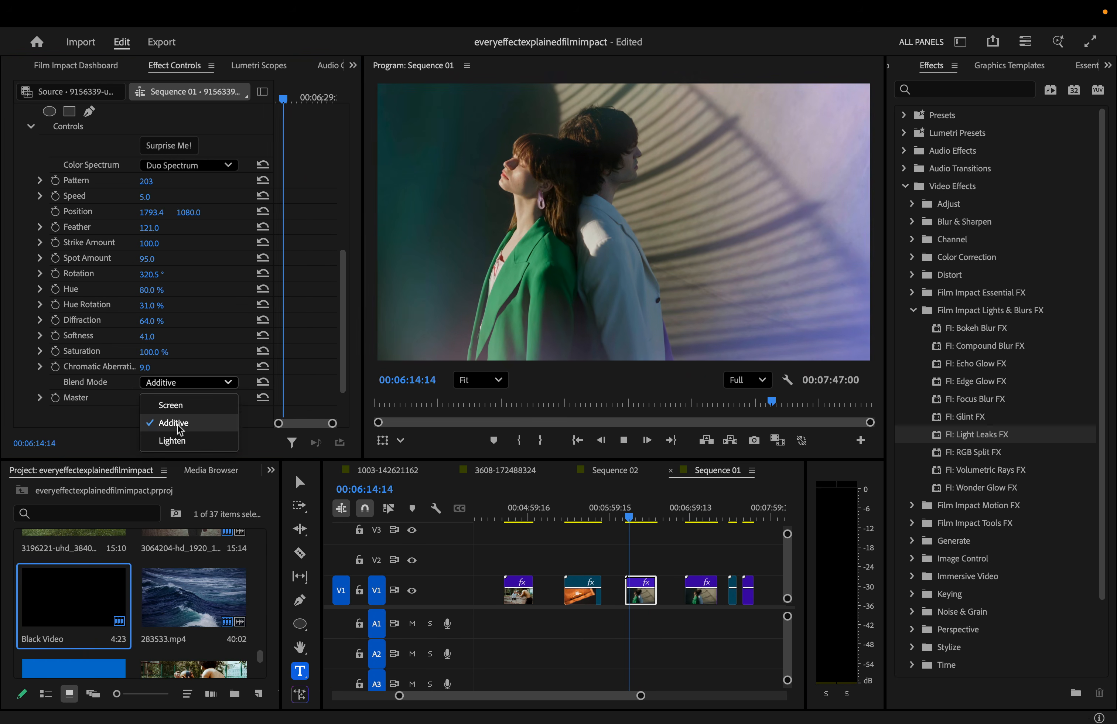
left_click(178, 425)
left_click(188, 381)
left_click(187, 421)
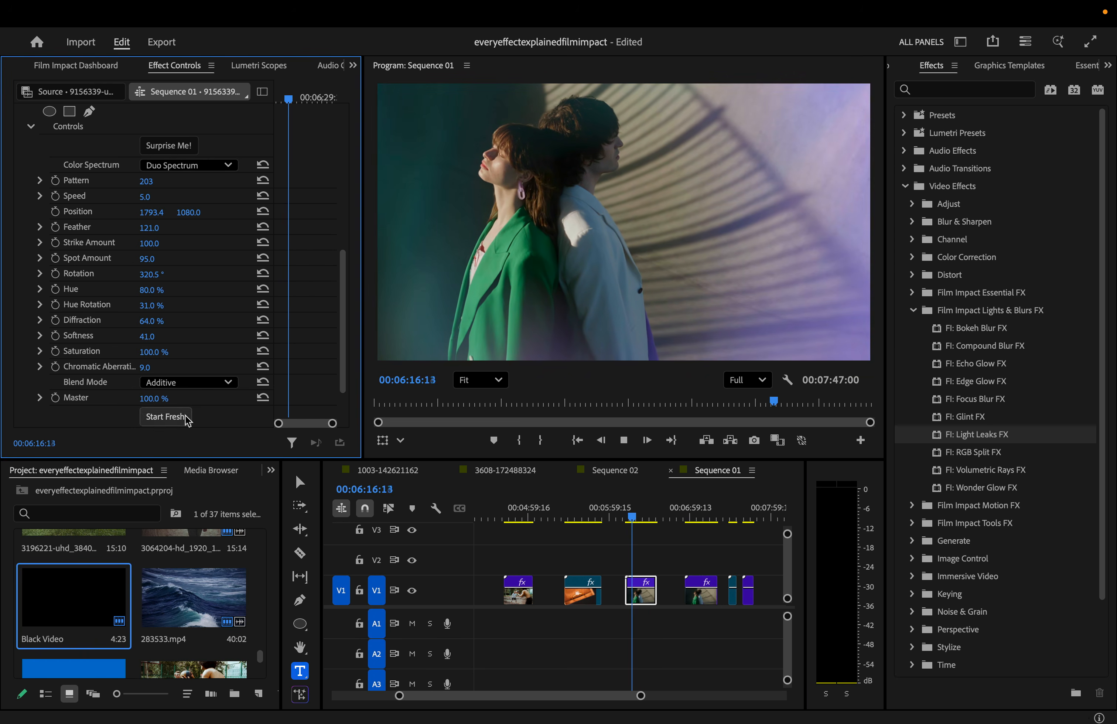
left_click(181, 147)
left_click(182, 148)
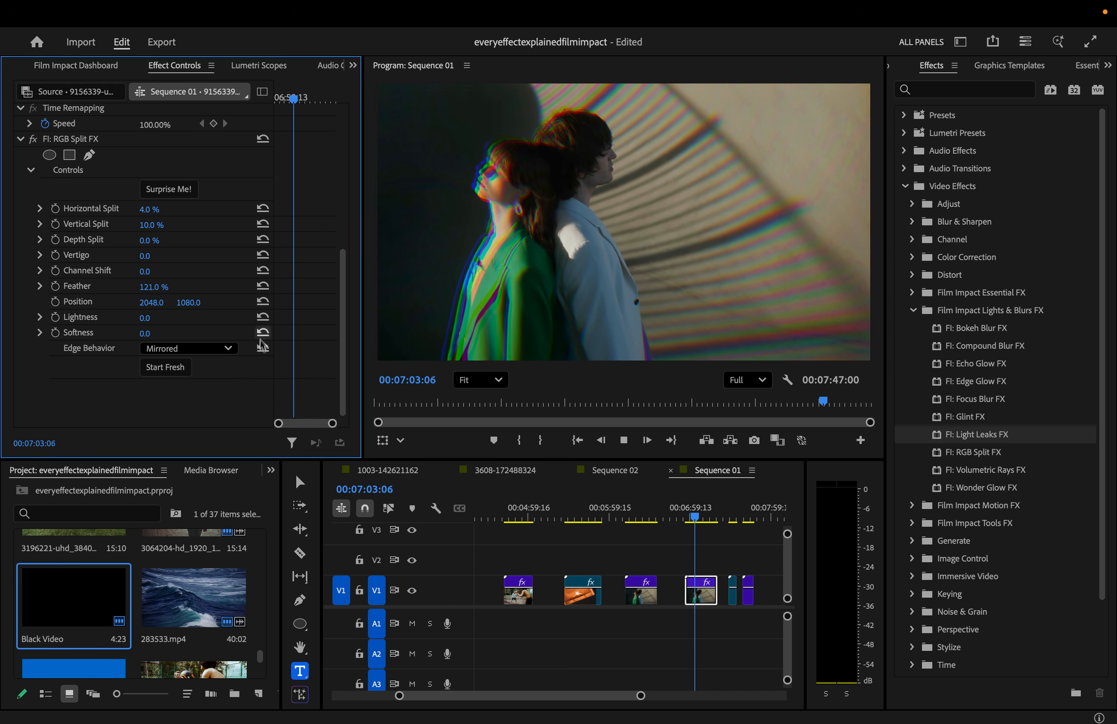
- Widen the fourth clip's RGB Split horizontal colour split while previewing it
left_click(92, 140)
key("space")
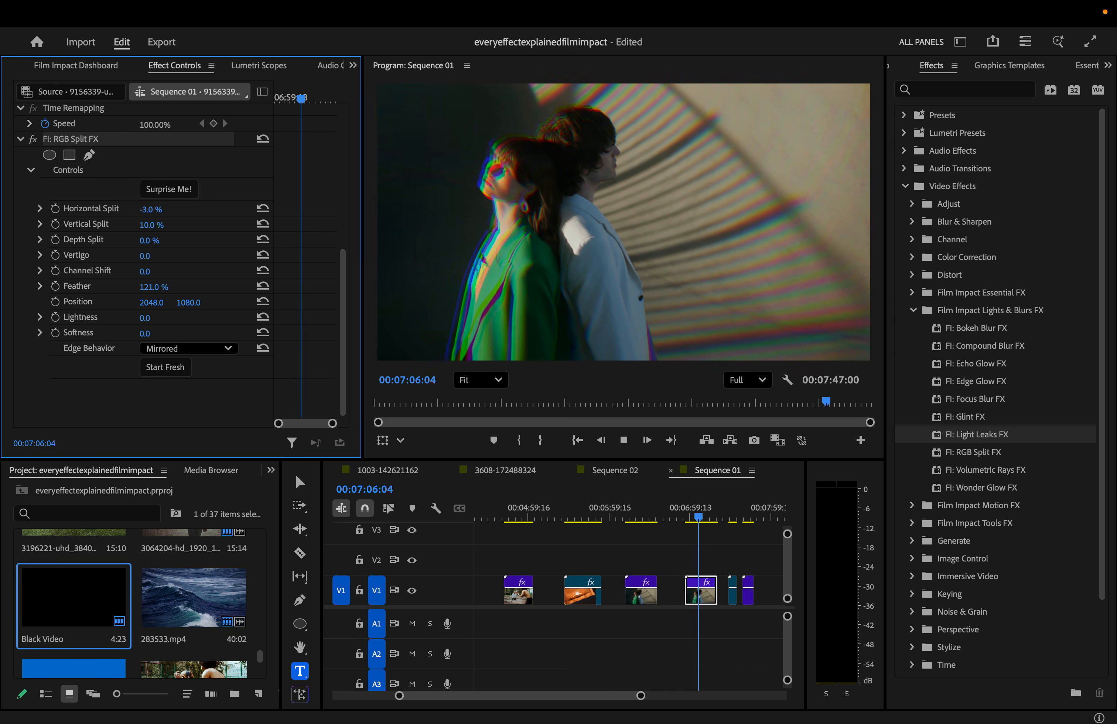
mouse_move(150, 209)
left_mouse_down()
mouse_move(121, 210)
mouse_move(160, 210)
left_mouse_up()
left_click(692, 516)
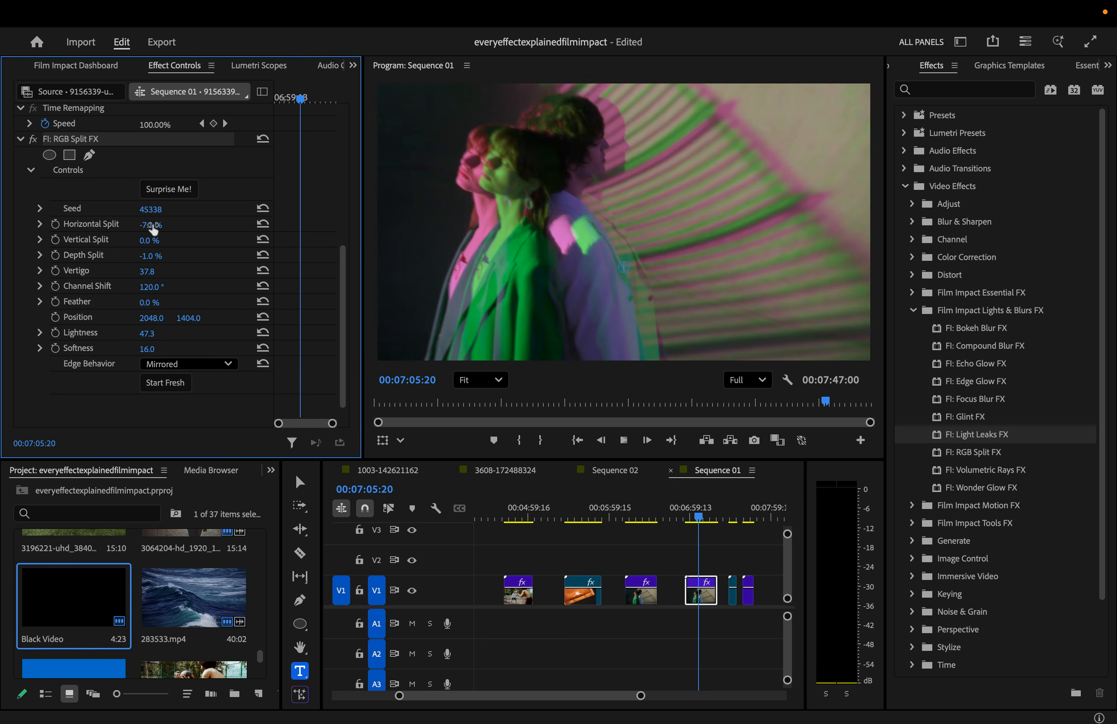
mouse_move(152, 225)
left_mouse_down()
mouse_move(174, 226)
mouse_move(161, 211)
mouse_move(185, 225)
mouse_move(153, 225)
mouse_move(135, 241)
mouse_move(160, 241)
left_mouse_up()
- Randomize the RGB Split settings, replay from 07:00:21, and increase the split's feather
left_click(166, 195)
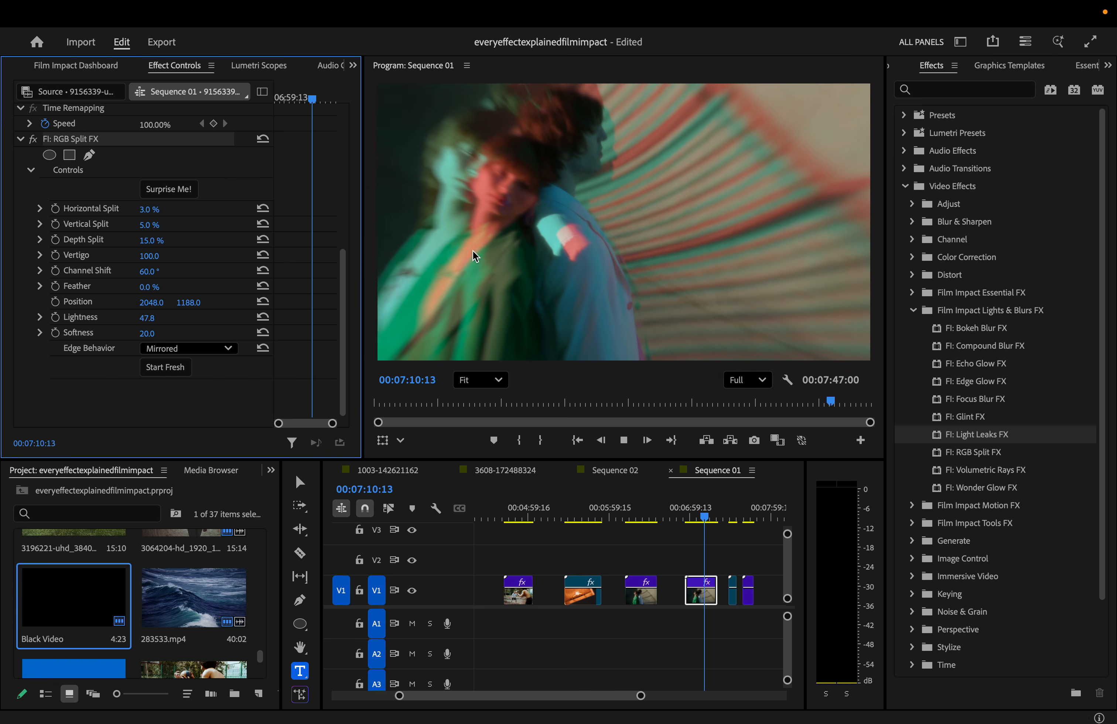
key("space")
left_click(691, 516)
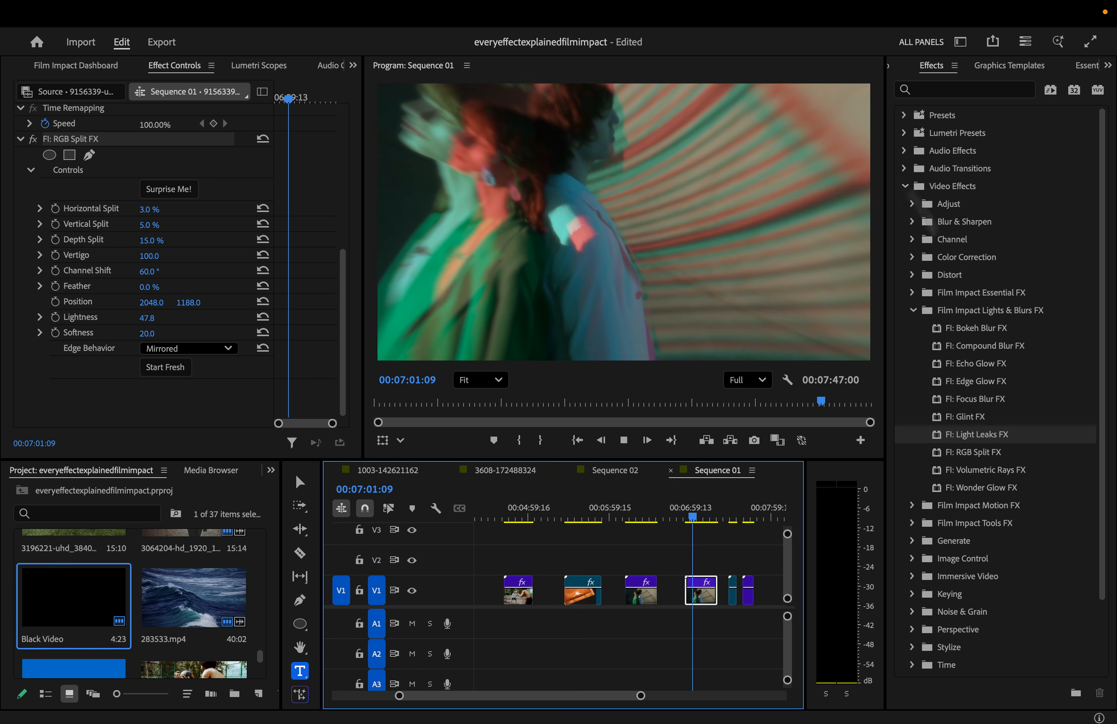
key("space")
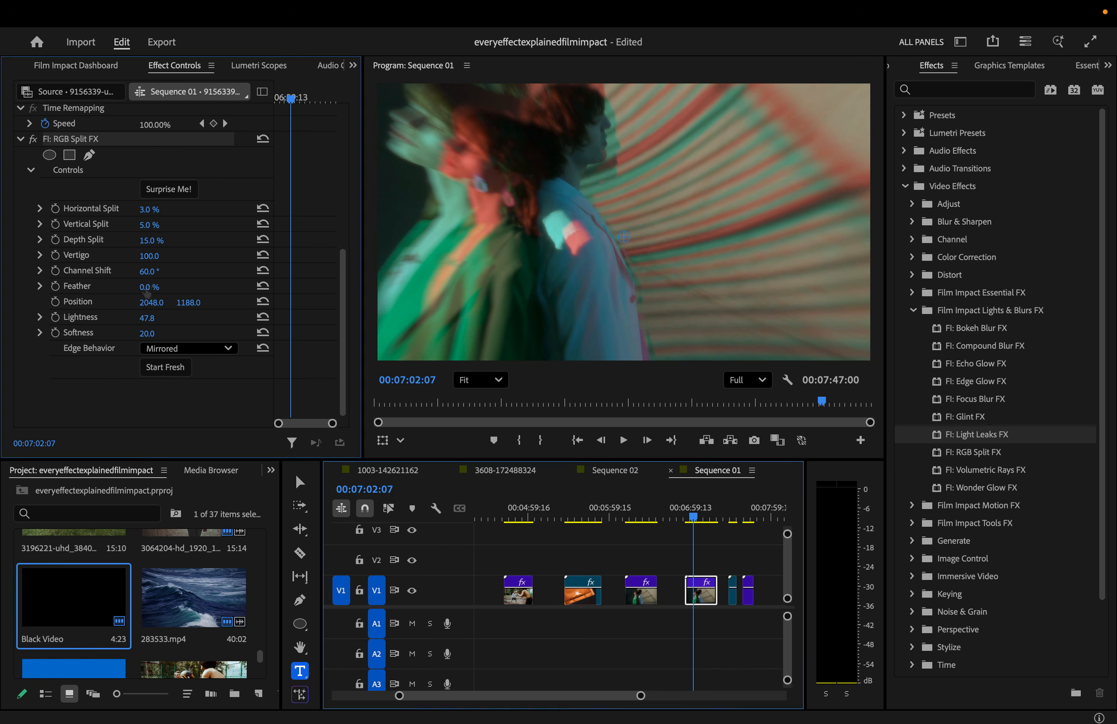
left_click_drag(150, 287, 291, 287)
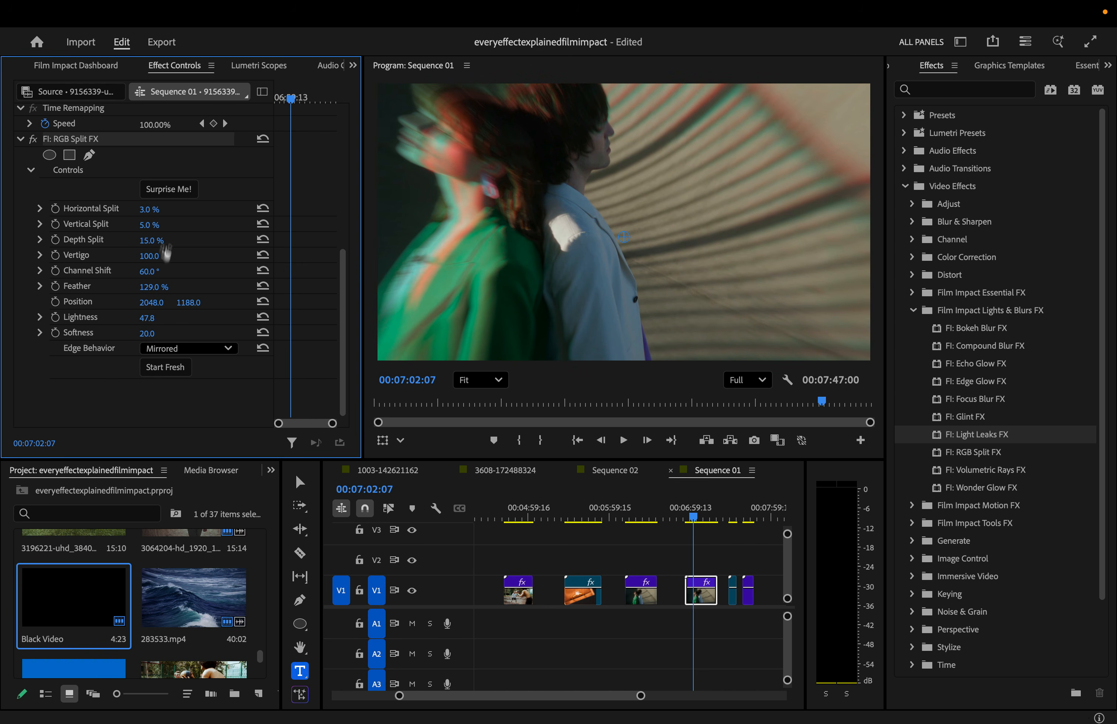
- Roll another random RGB Split, set Vertigo to 100, and play it back
left_click(170, 189)
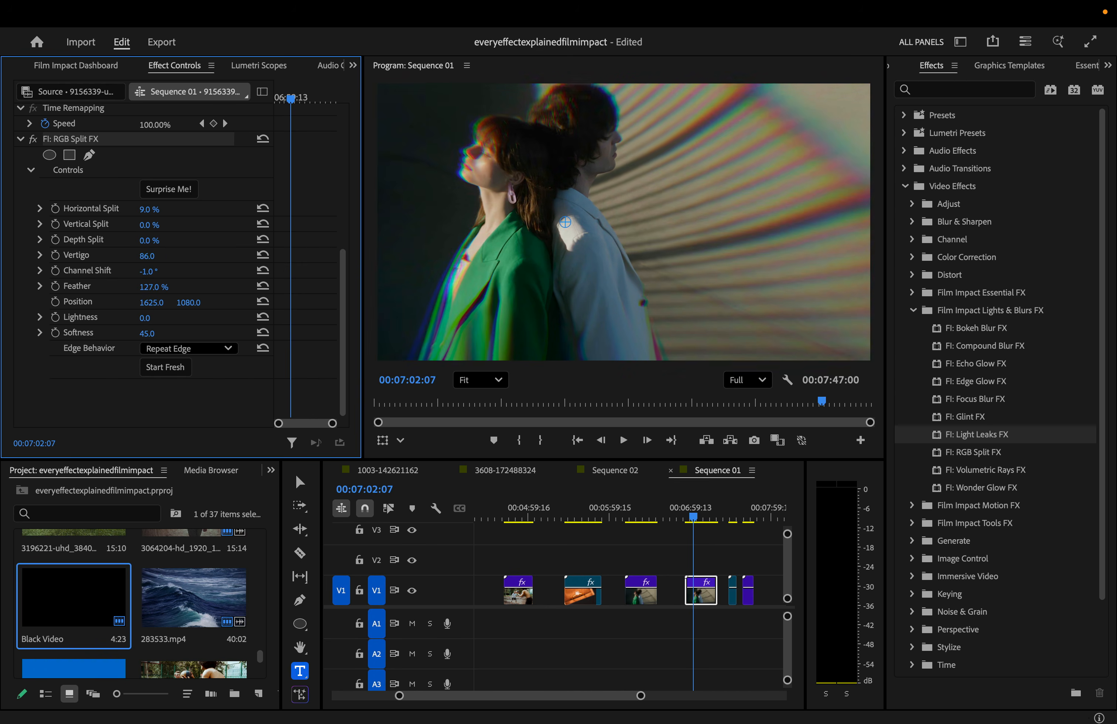
left_click_drag(160, 256, 170, 256)
key("space")
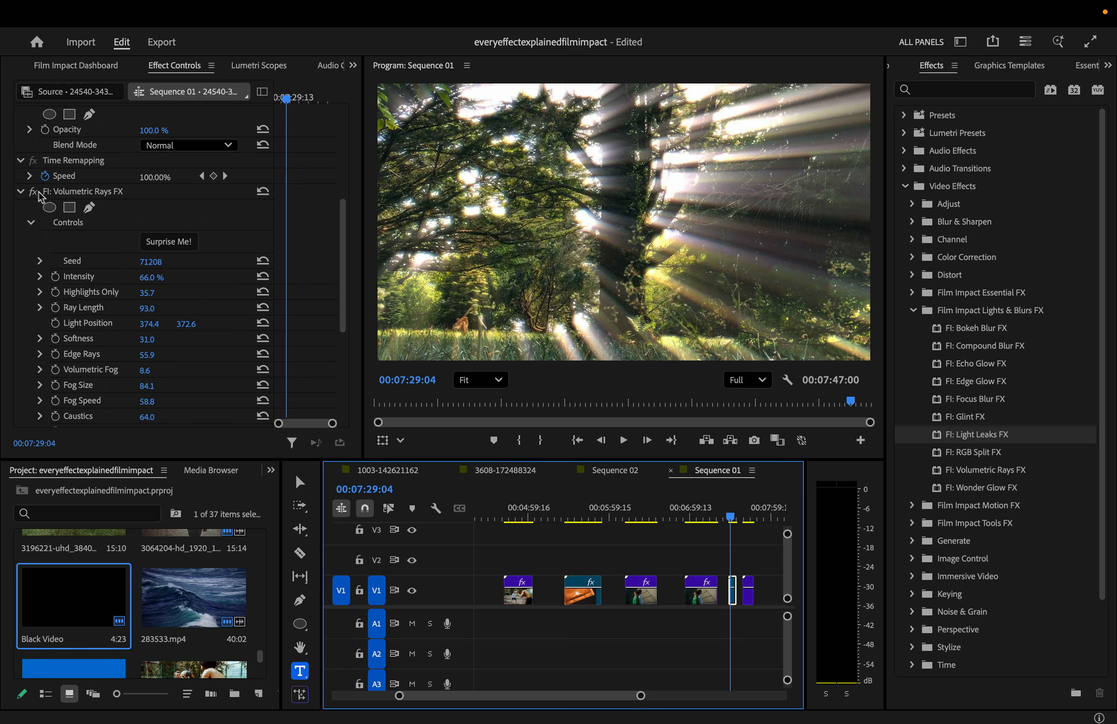
key("space")
- Compare the forest clip with Volumetric Rays off, then randomize the ray settings and preview
left_click(32, 193)
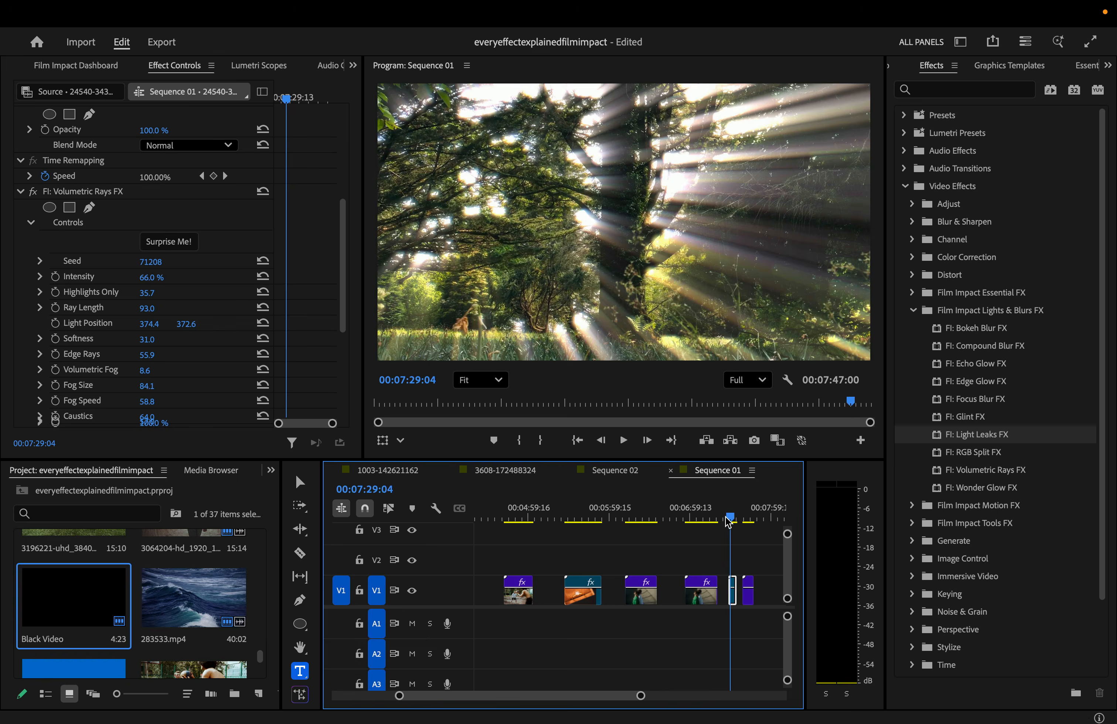
key("space")
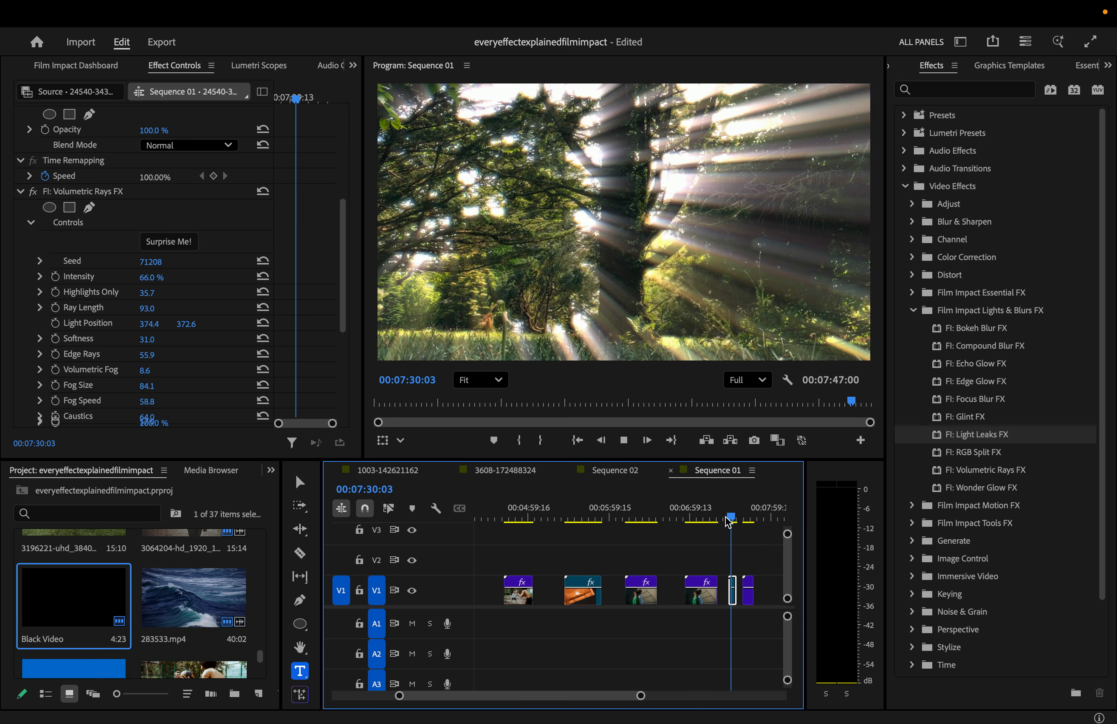
left_click(169, 241)
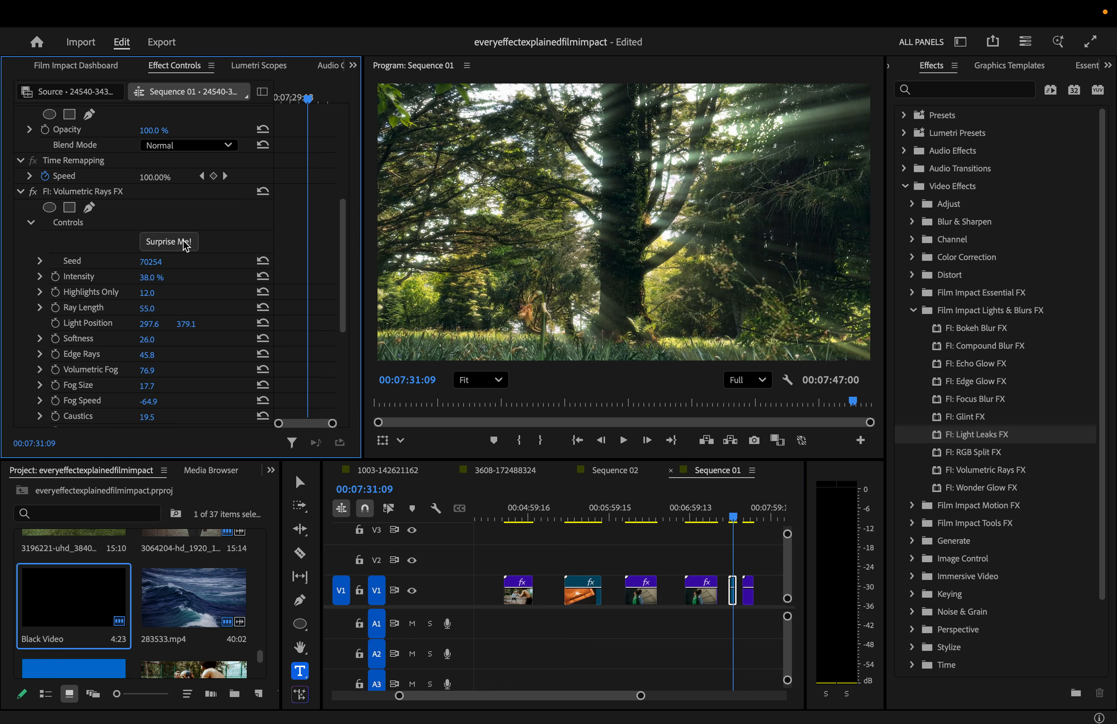
key("space")
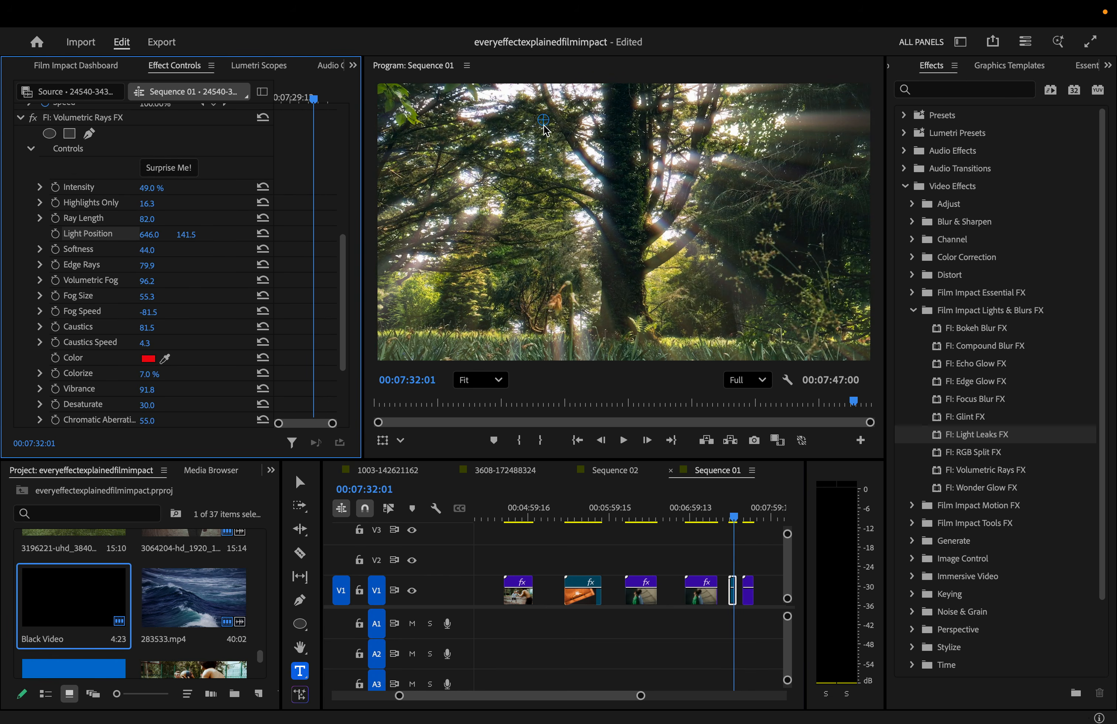
- Move the light source near the top of frame, lengthen rays to 100 and soften them
left_click_drag(545, 125, 539, 153)
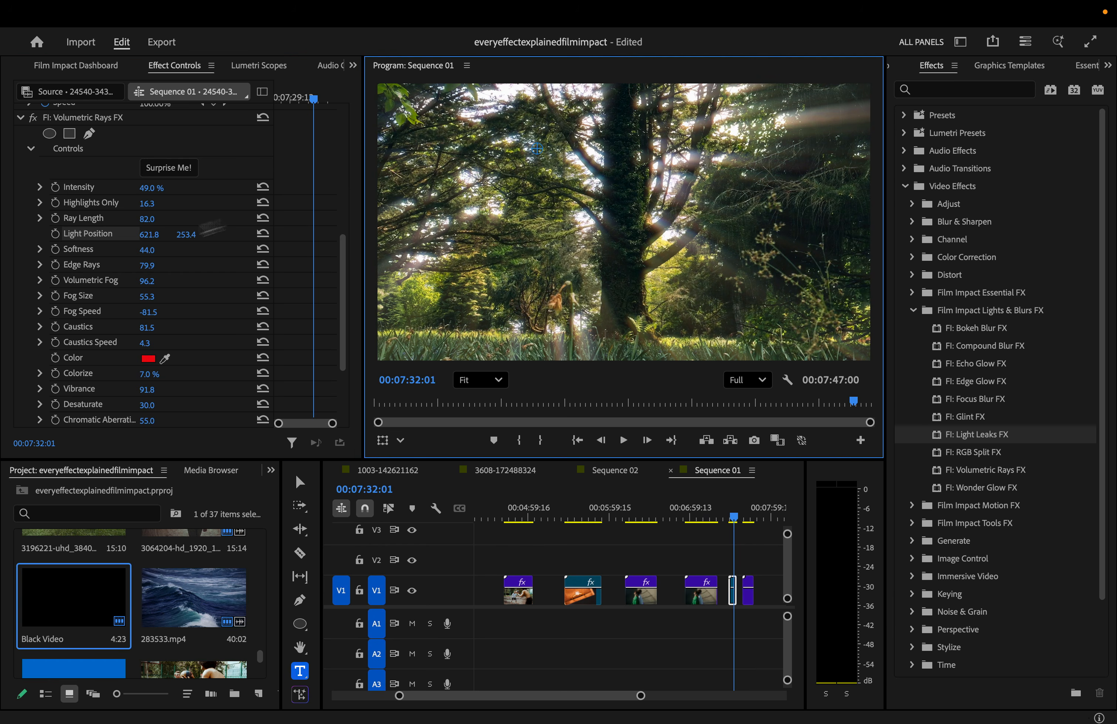
left_click(99, 239)
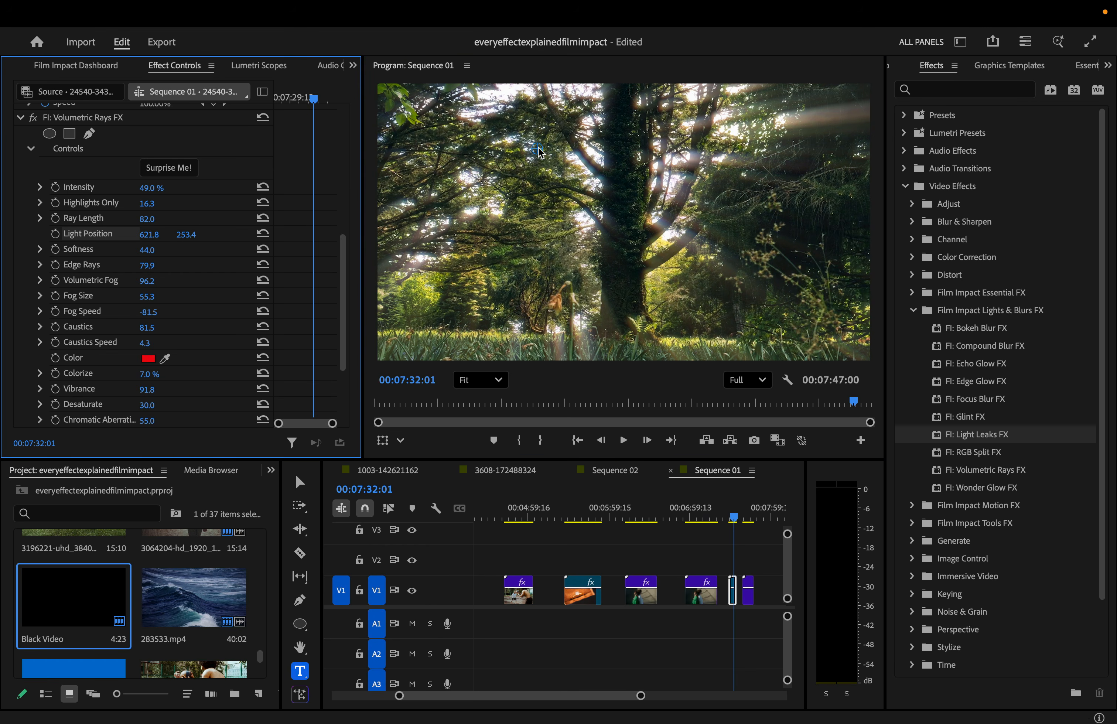
left_click_drag(538, 155, 657, 135)
left_click_drag(586, 131, 621, 129)
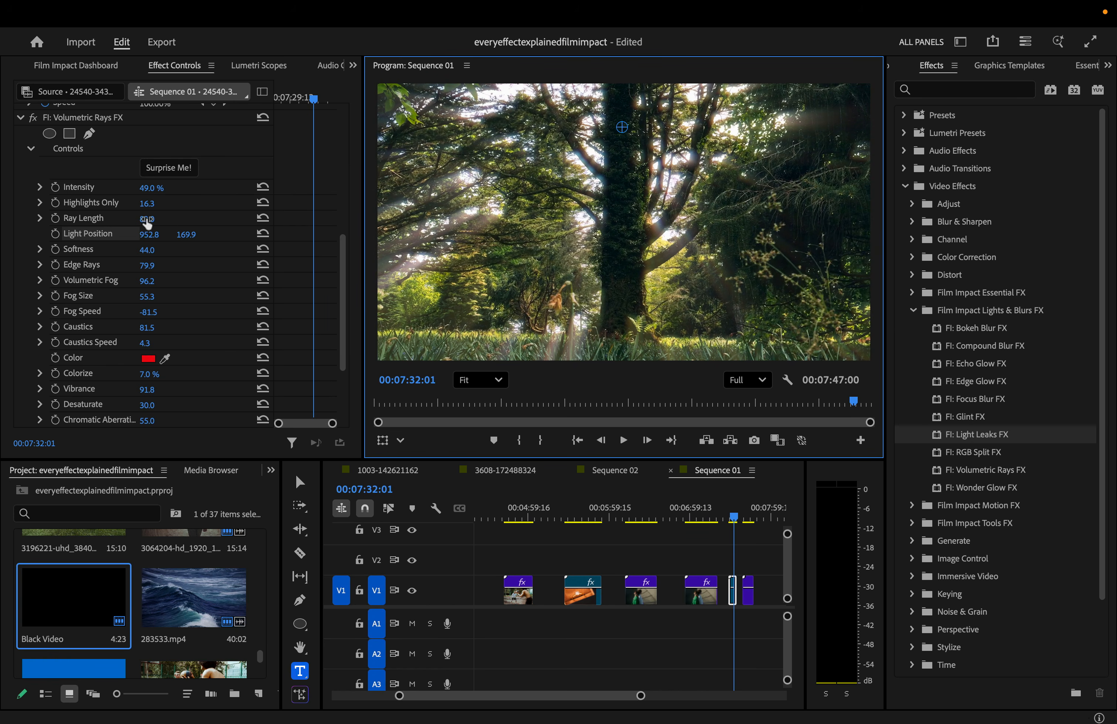
left_click_drag(146, 219, 160, 204)
left_click_drag(148, 250, 160, 250)
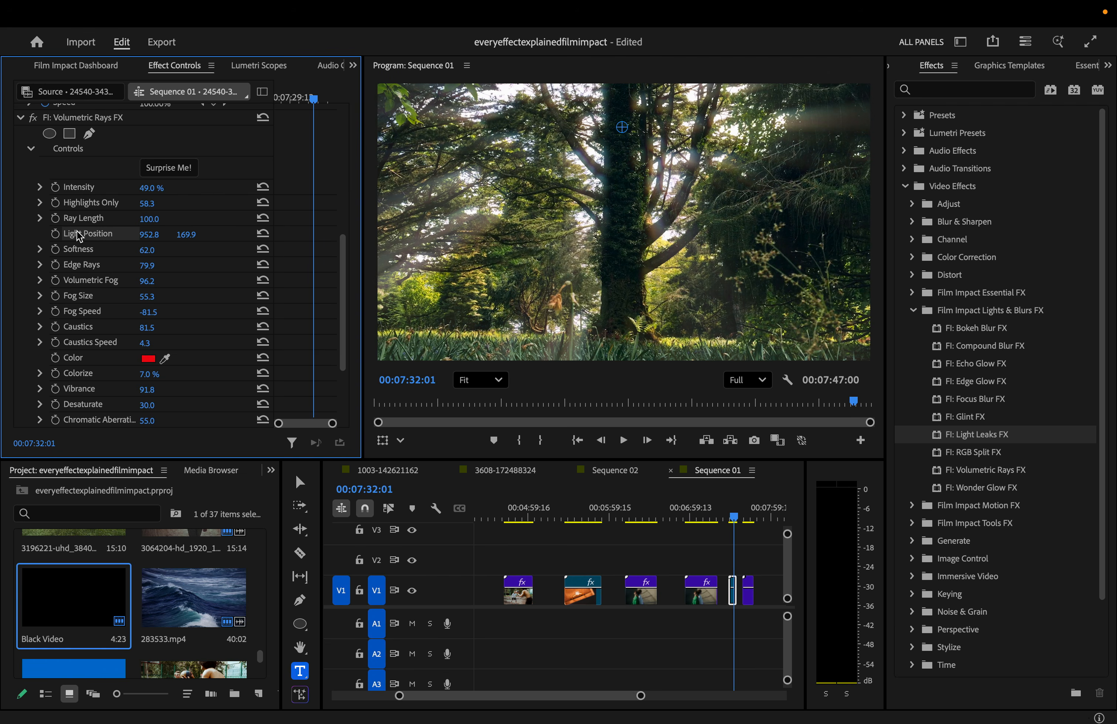
left_click_drag(623, 134, 582, 110)
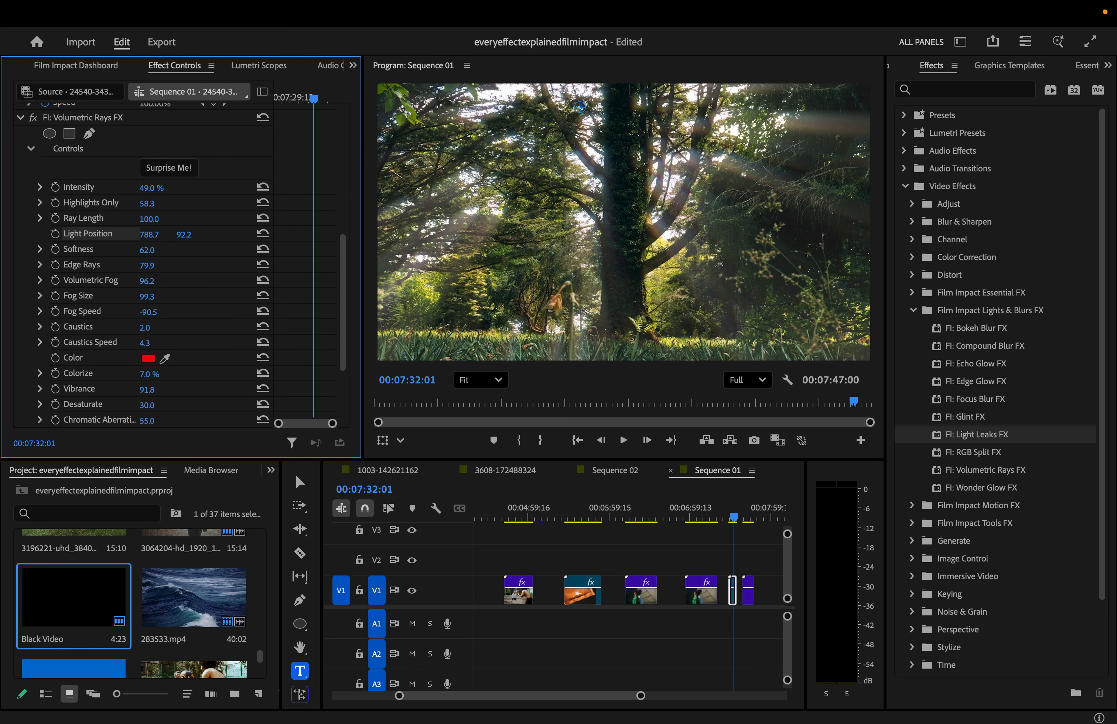
- Tint the forest clip's volumetric rays a fully saturated amber, FFC400
left_click(149, 359)
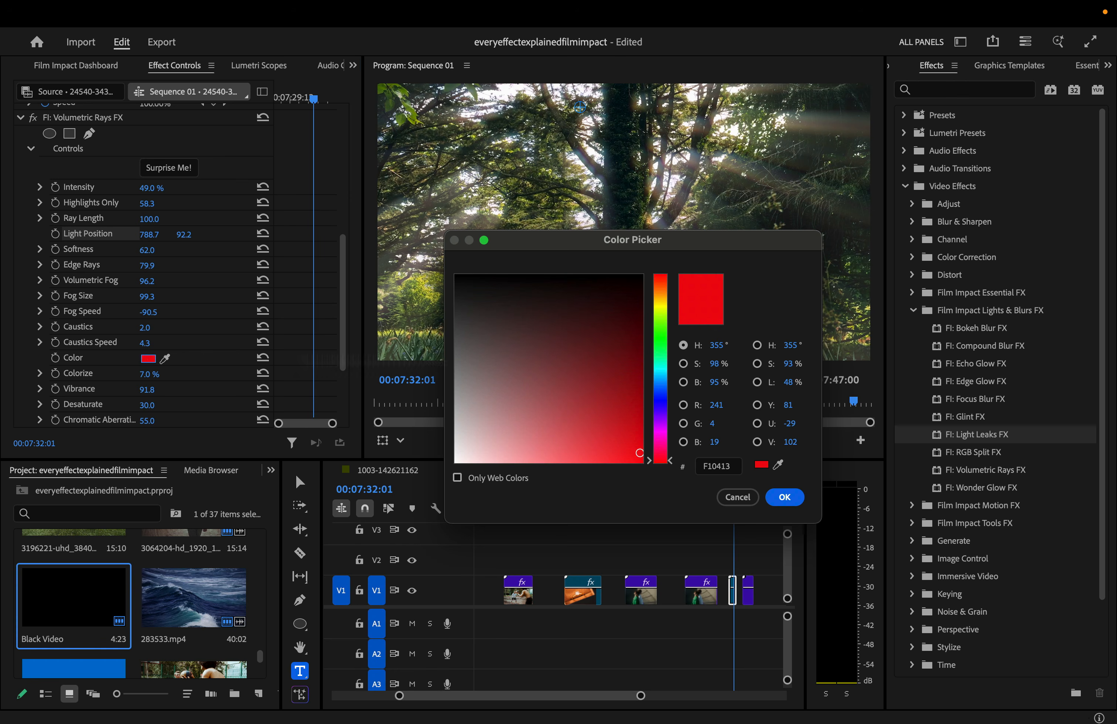
left_click_drag(656, 376, 667, 298)
left_click(635, 435)
left_click_drag(638, 448, 648, 466)
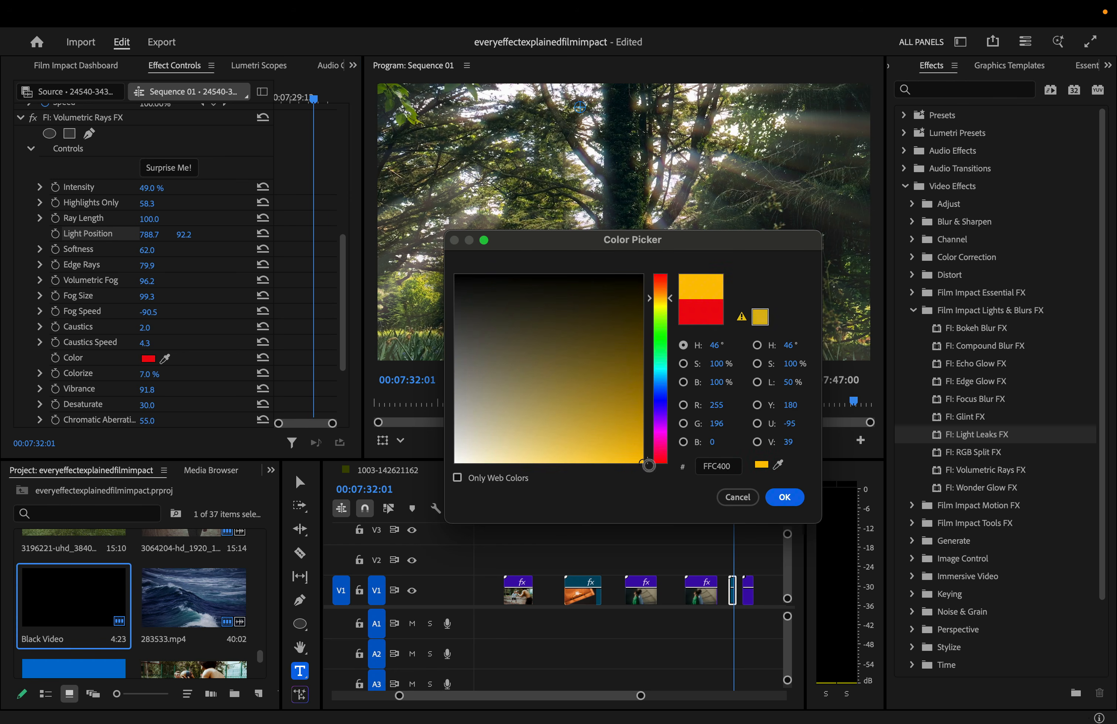
left_click(800, 493)
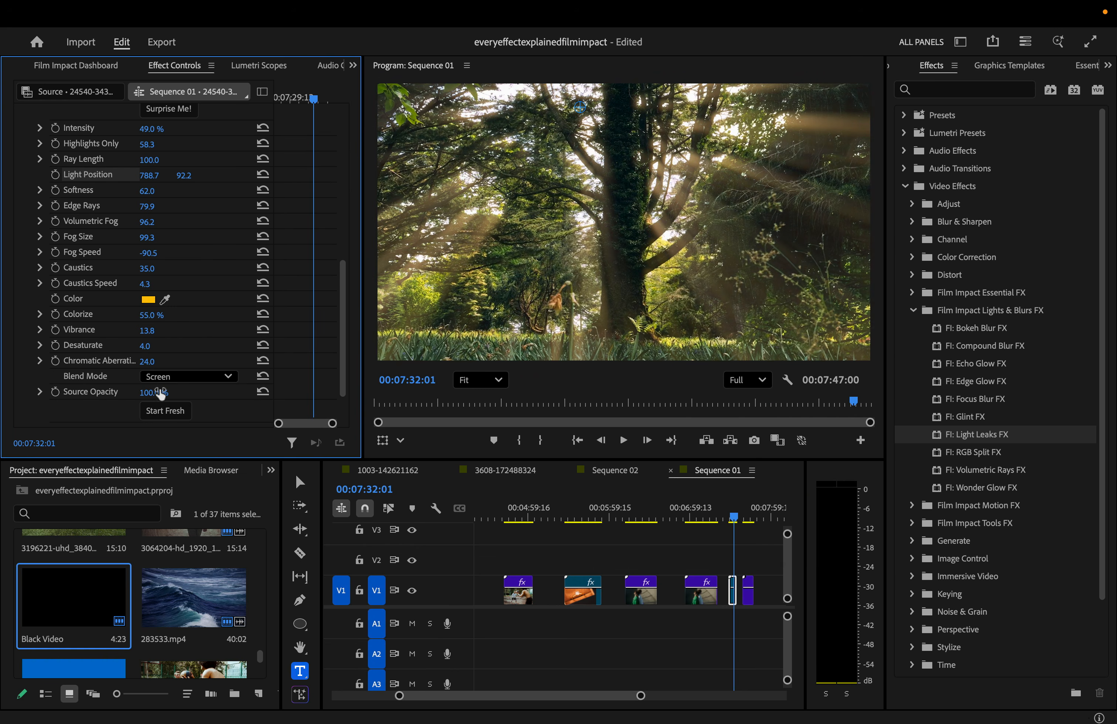
- Preview the amber rays and bring the original footage back to full opacity
key("space")
left_click_drag(156, 392, 109, 393)
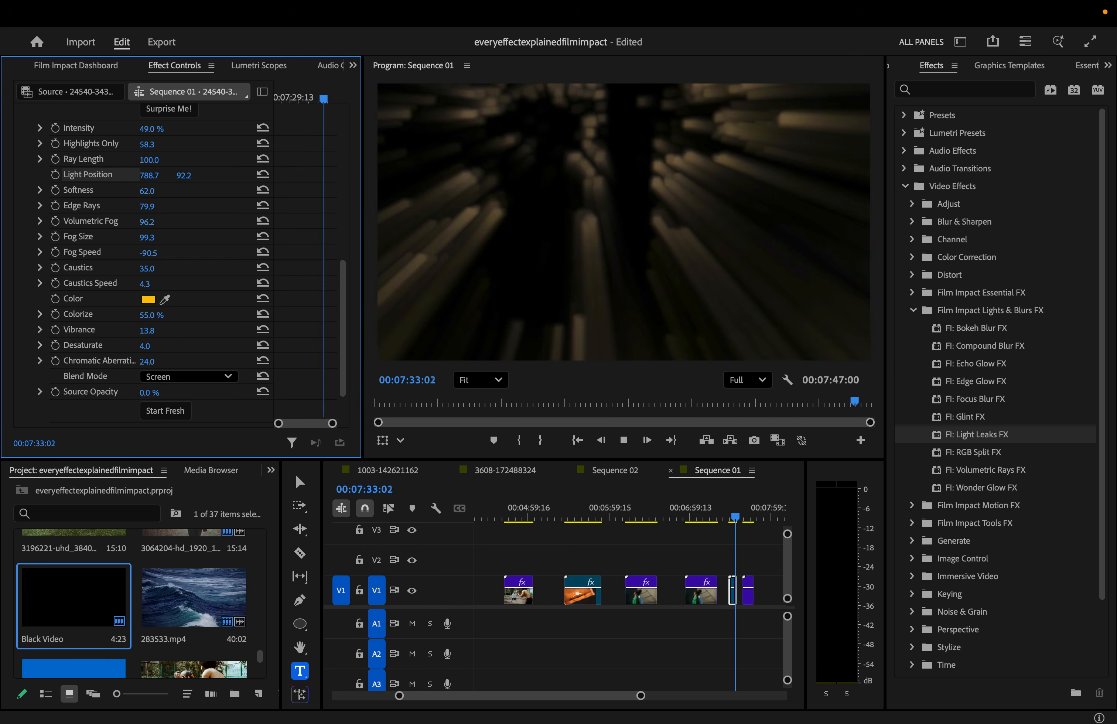
left_click(730, 516)
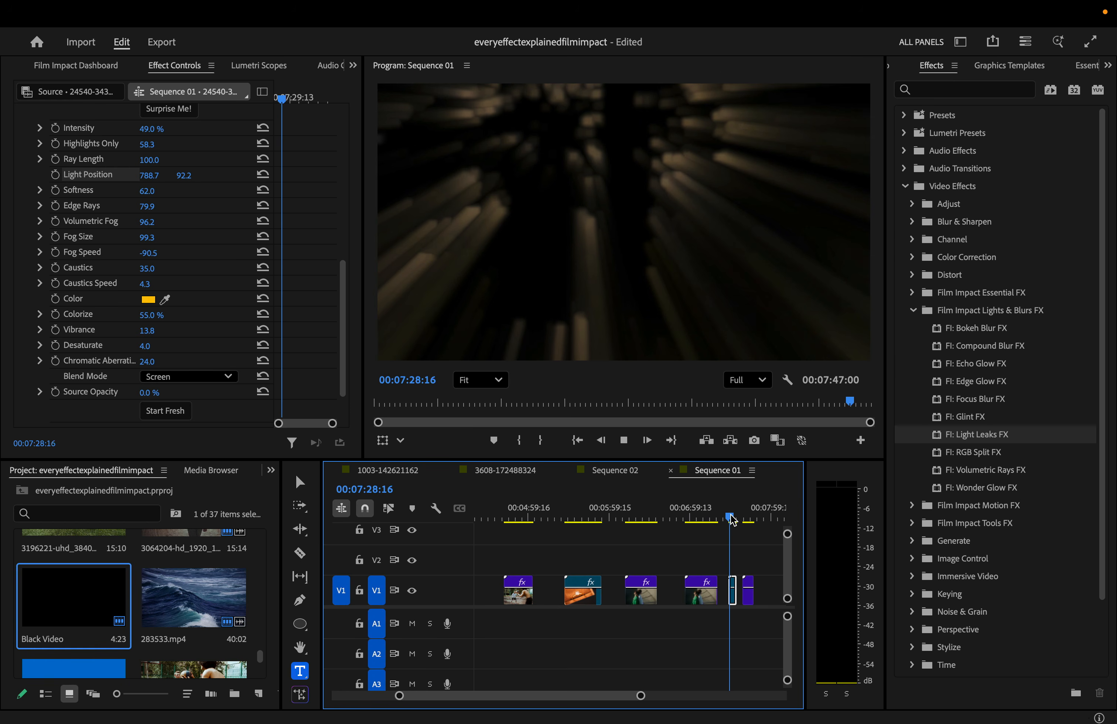
left_click_drag(150, 393, 160, 394)
key("space")
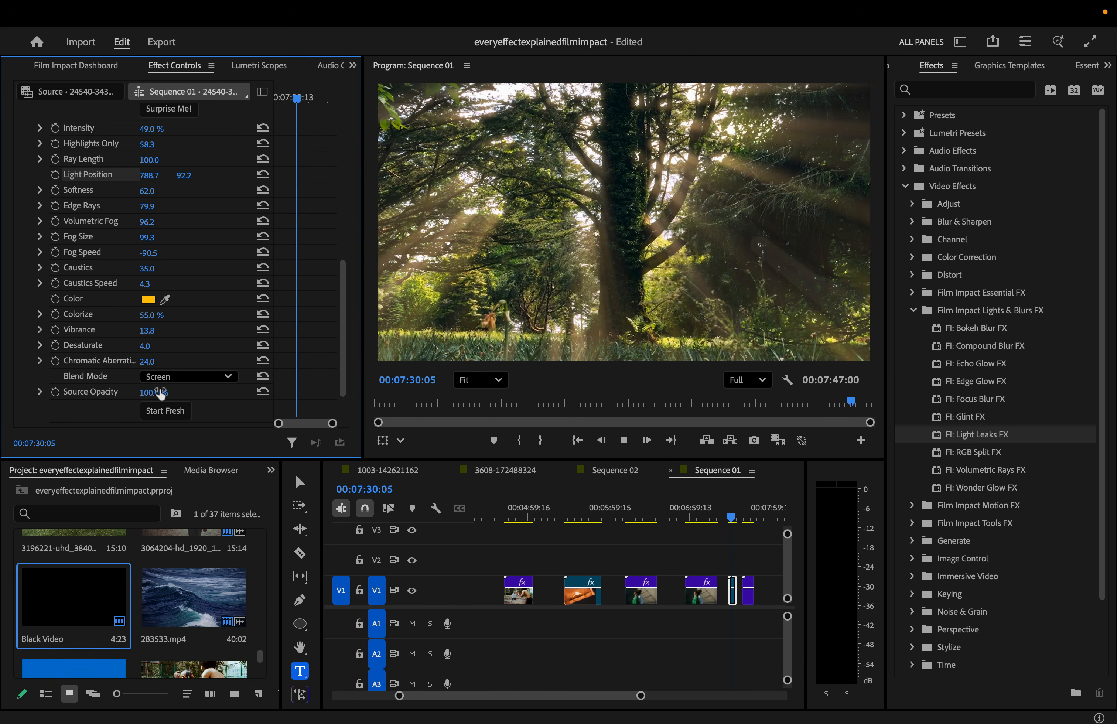
key("space")
- Lower the Volumetric Rays intensity to 13% and replay to check the fainter rays
scroll(162, 190, "up", 3)
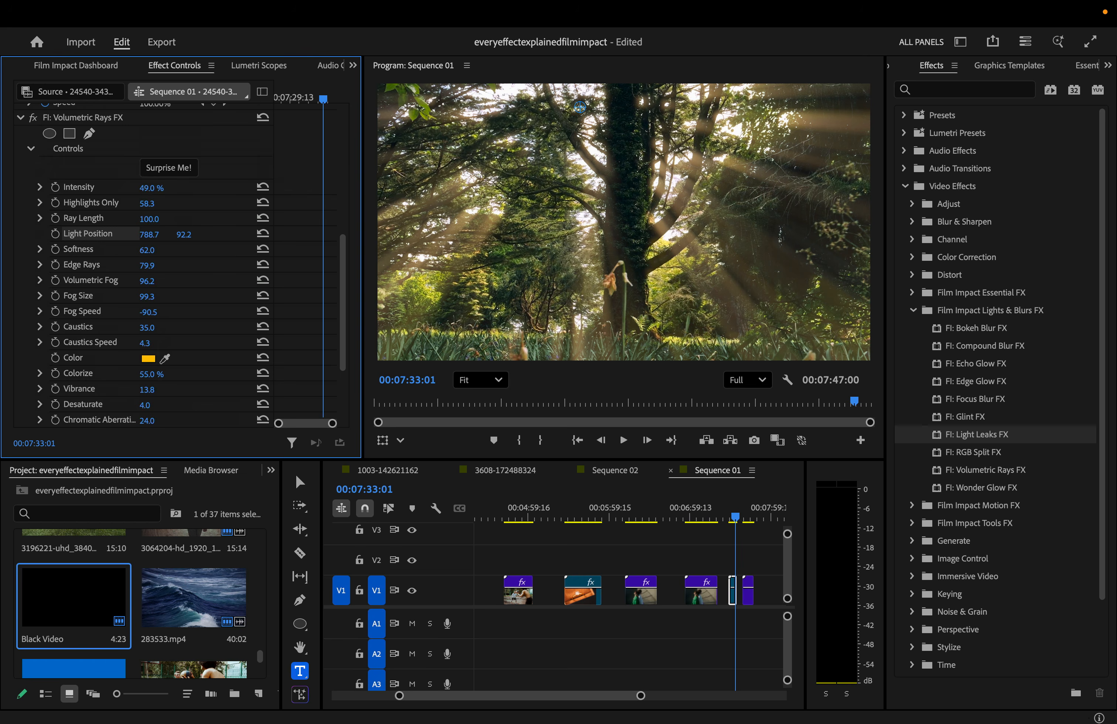
left_click_drag(151, 187, 131, 188)
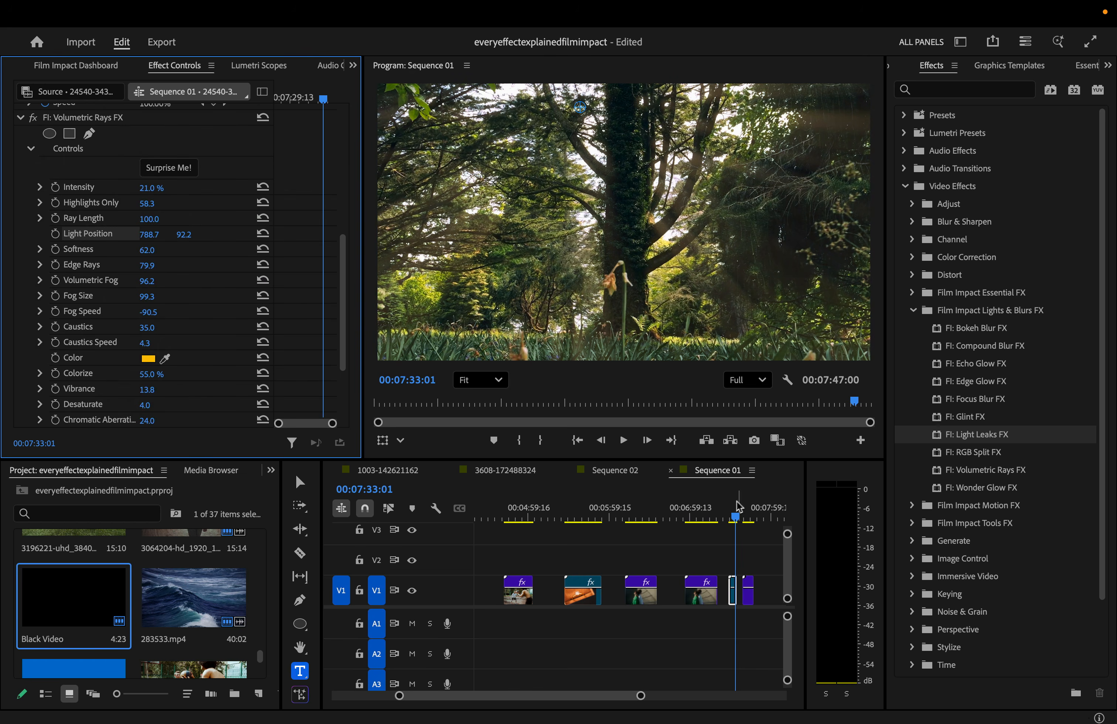
left_click(730, 508)
key("space")
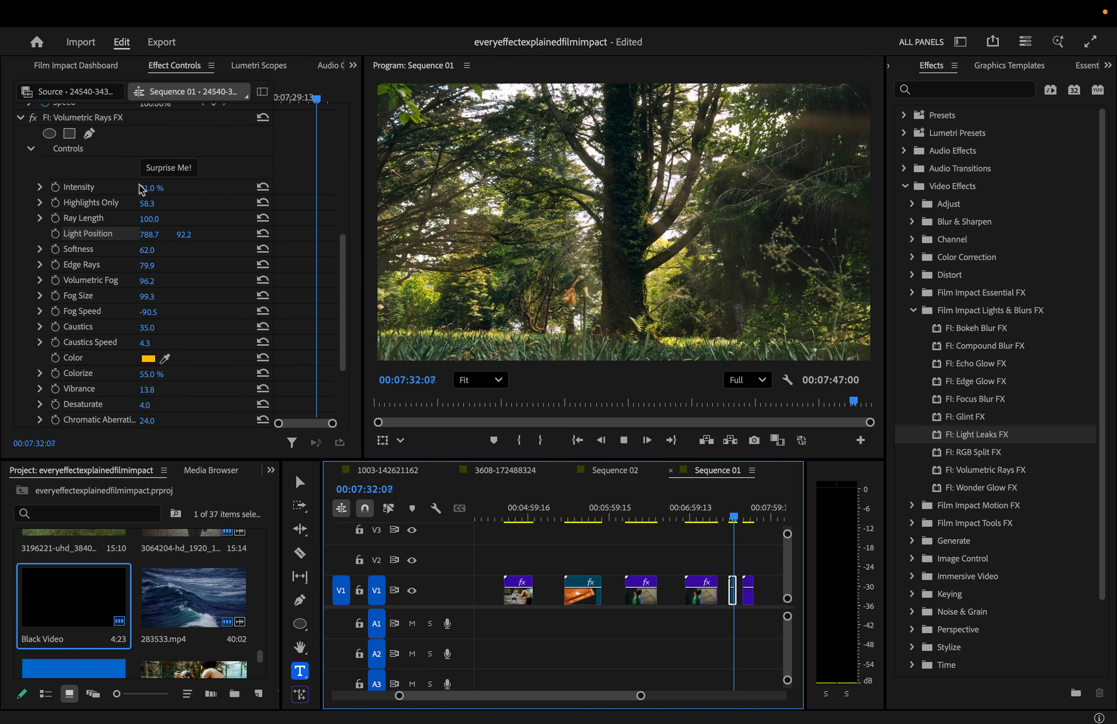
left_click_drag(159, 188, 155, 188)
key("space")
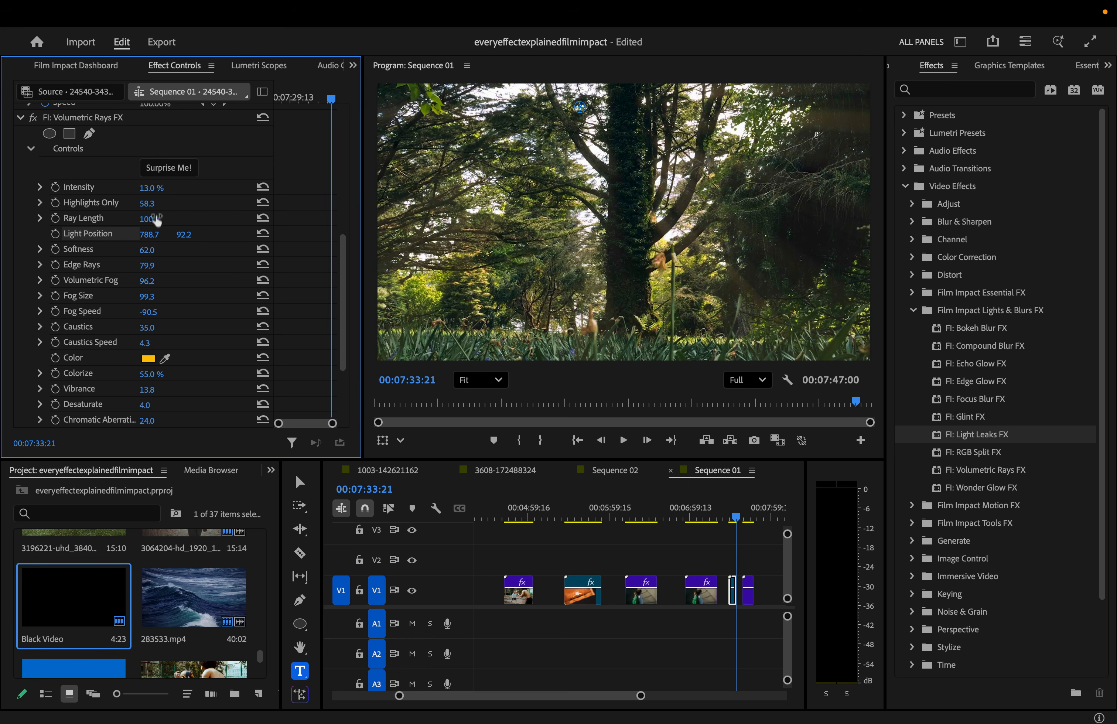
key("space")
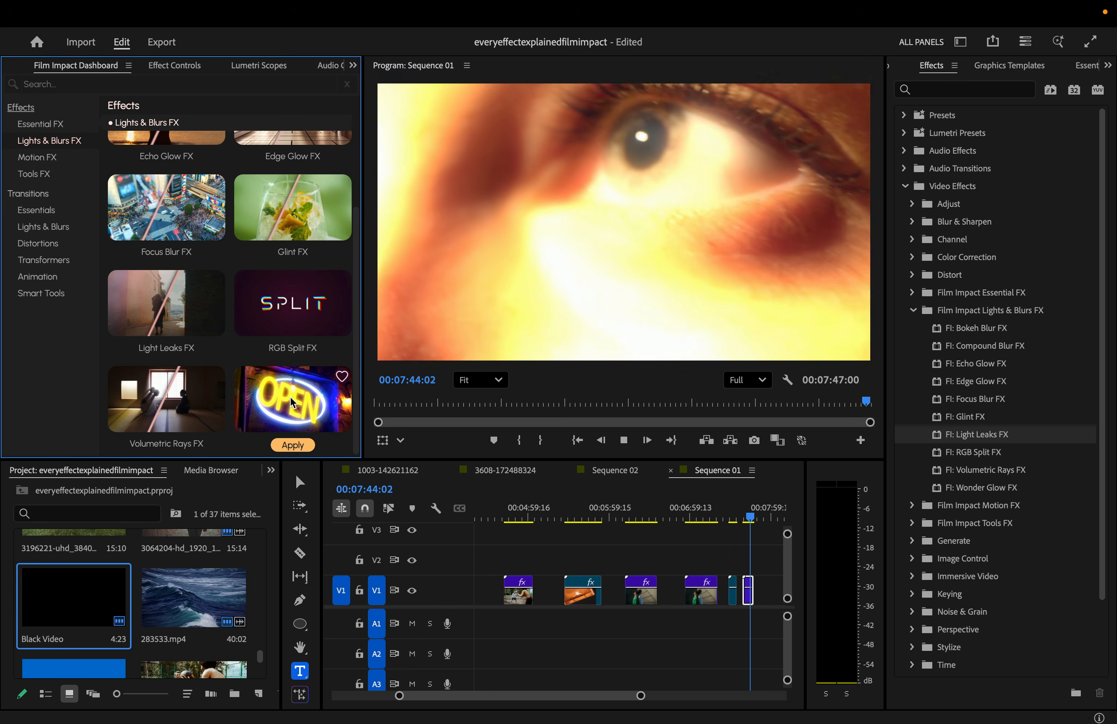
- Adjust the eye clip's Wonder Glow intensity and raise Highlights Only to 56, previewing playback
key("space")
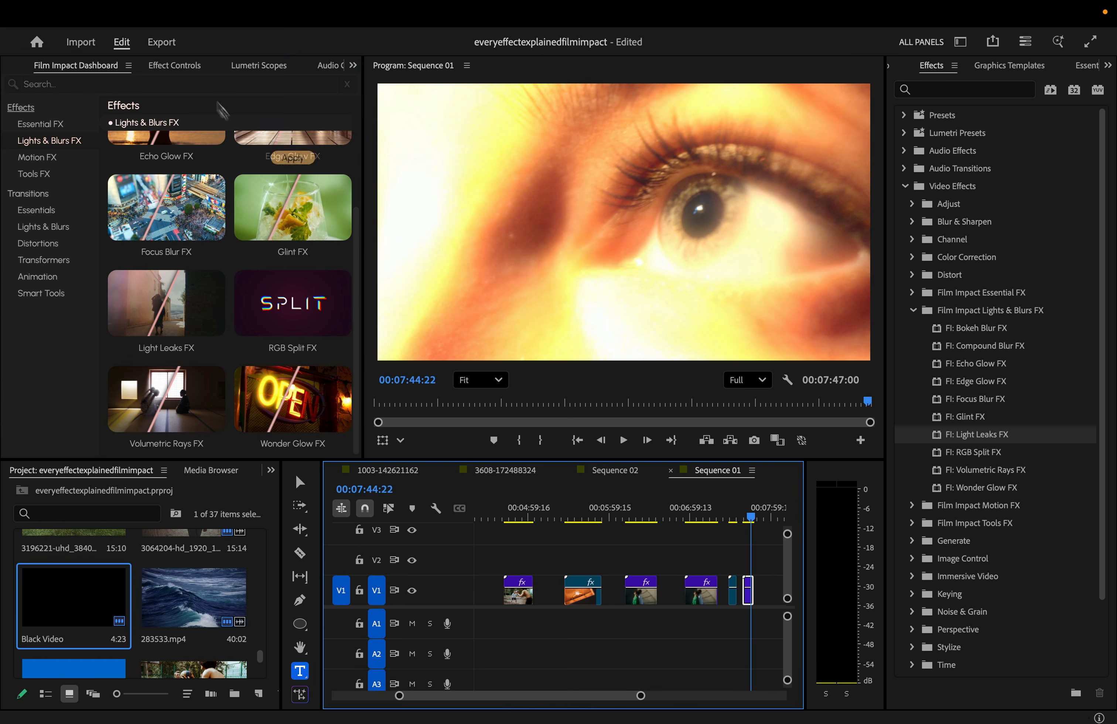
left_click(183, 64)
left_click_drag(342, 210, 340, 320)
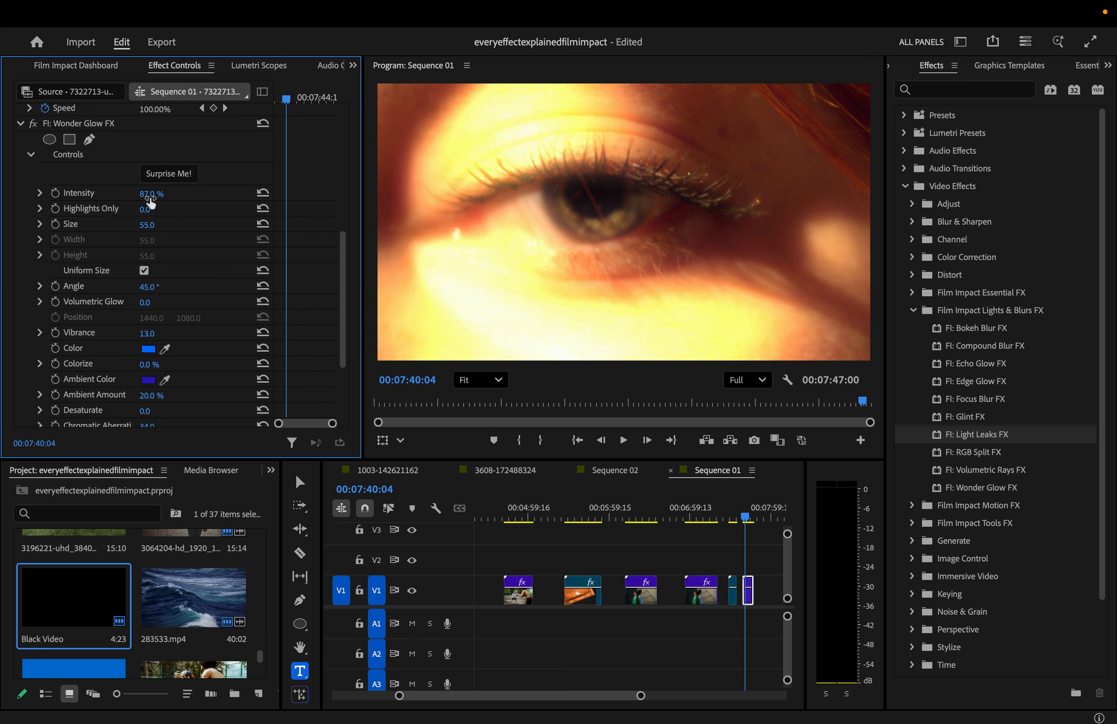
mouse_move(150, 196)
left_mouse_down()
mouse_move(113, 197)
mouse_move(157, 197)
left_mouse_up()
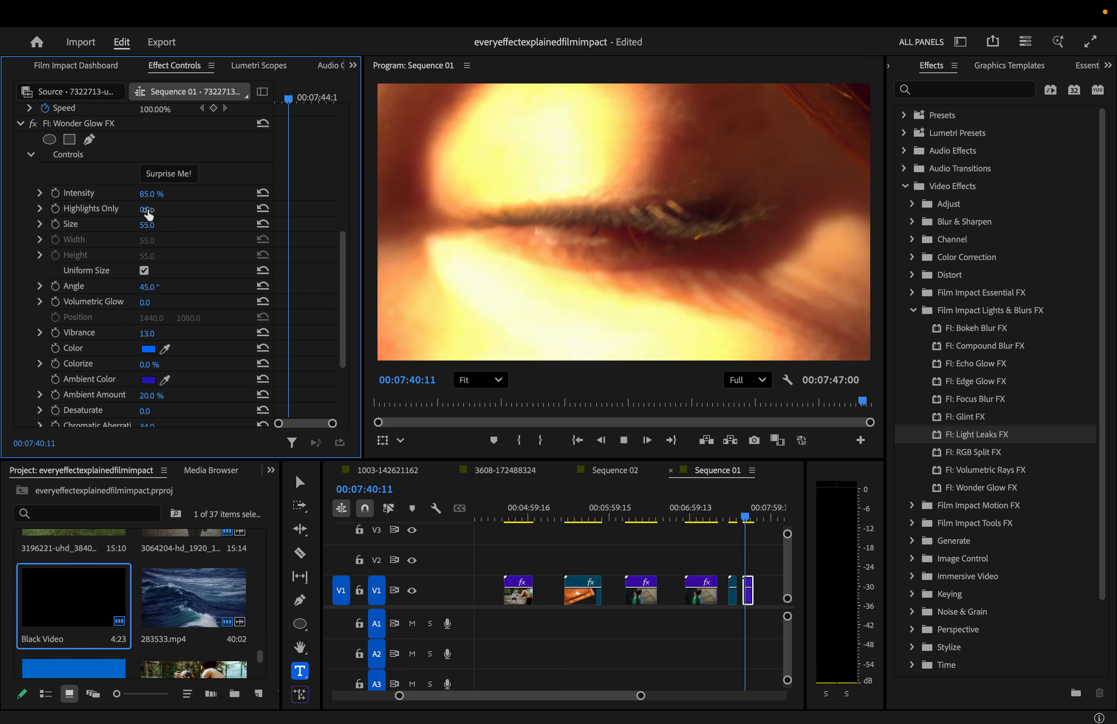
key("space")
mouse_move(147, 209)
left_mouse_down()
mouse_move(174, 209)
mouse_move(139, 210)
mouse_move(175, 211)
mouse_move(158, 225)
left_mouse_up()
key("space")
key("space")
- Enlarge the glow size, adjust its colourising, and desaturate it toward white
left_click_drag(158, 225, 158, 225)
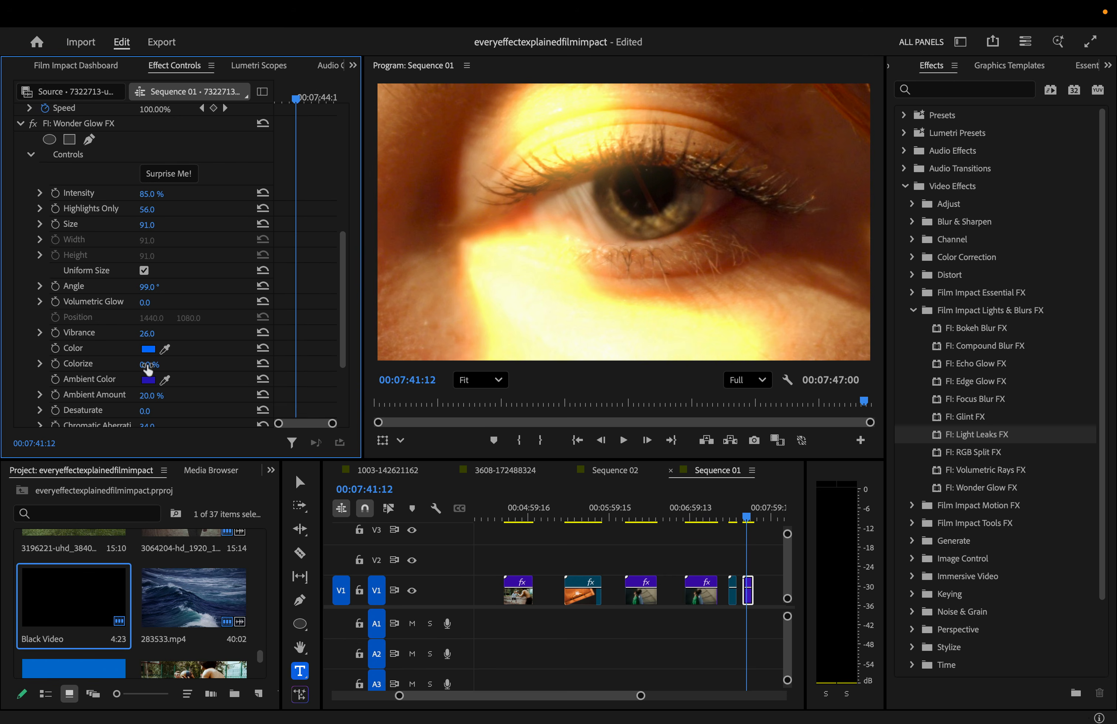
left_click_drag(146, 365, 160, 362)
scroll(194, 334, "down", 3)
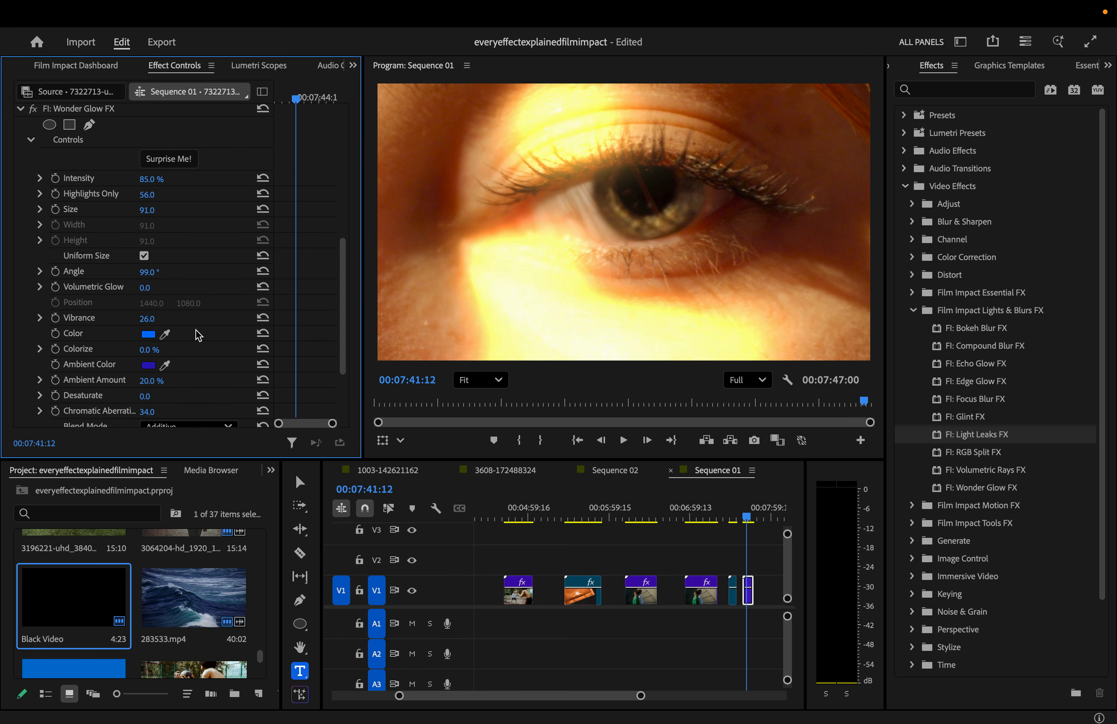
left_click_drag(146, 368, 99, 383)
scroll(180, 362, "down", 2)
- Preview the glow, then randomise all Wonder Glow settings with Surprise Me!
key("space")
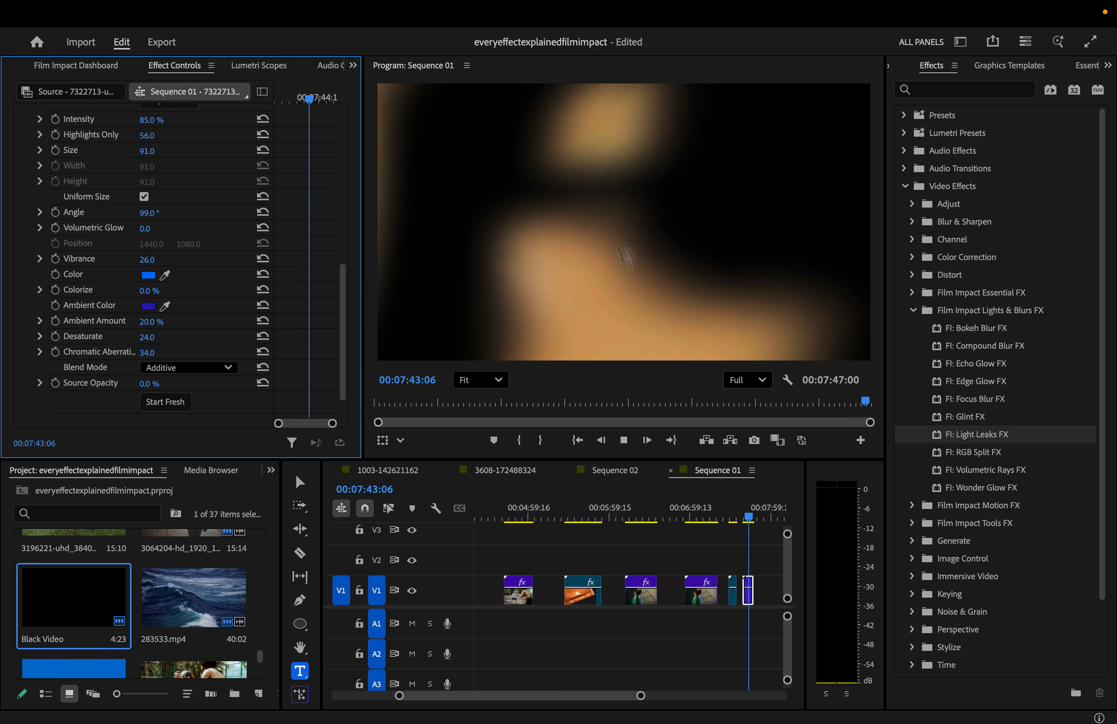
key("space")
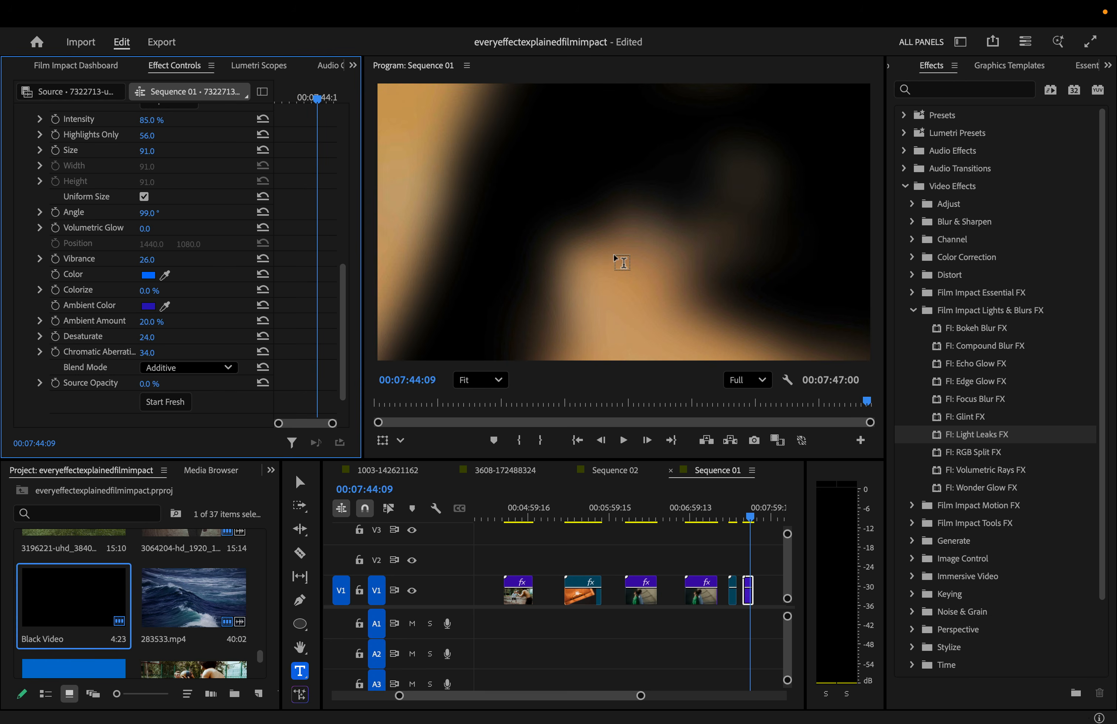
key("space")
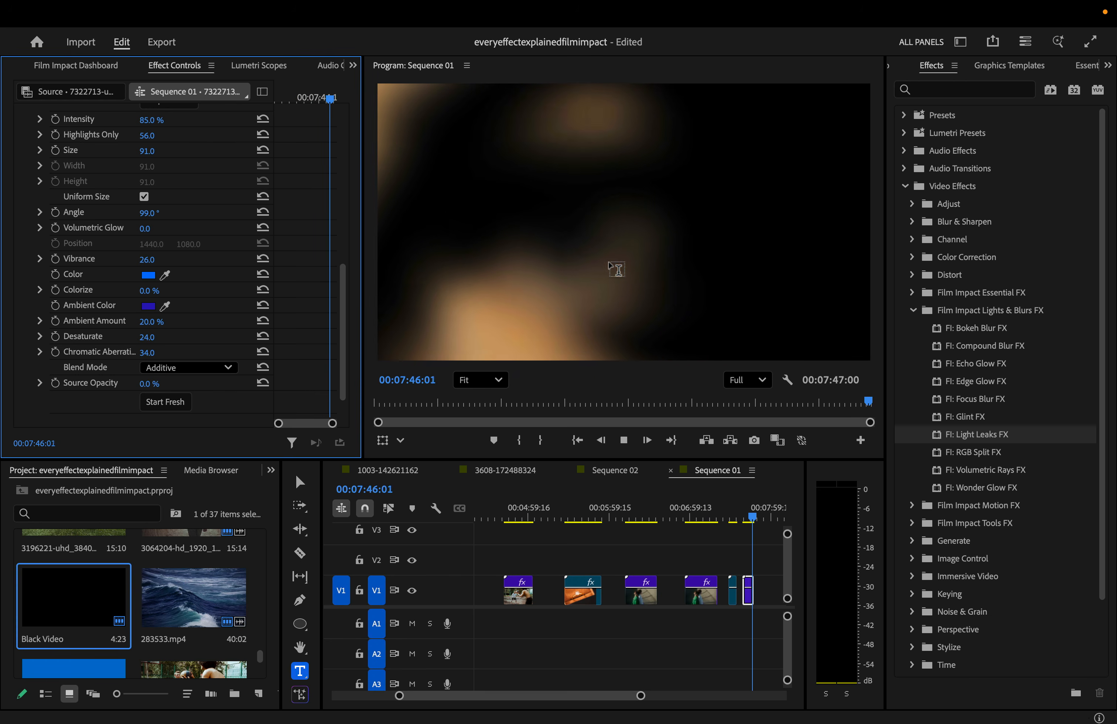
key("space")
key("space")
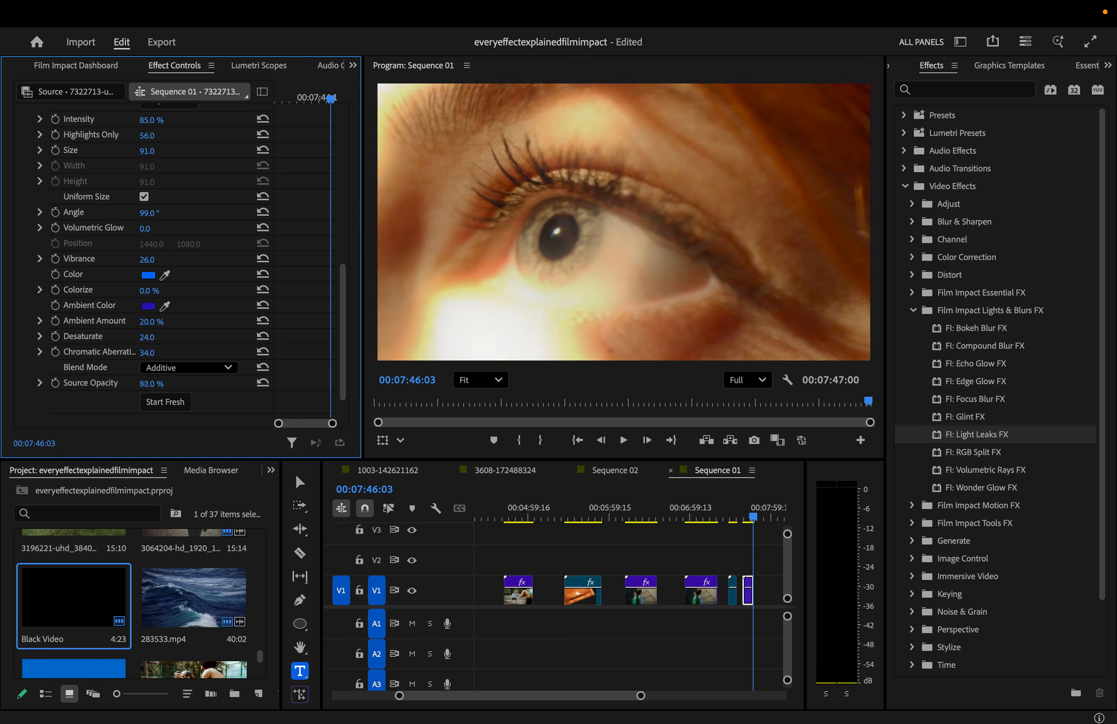
scroll(169, 174, "up", 3)
left_click(170, 173)
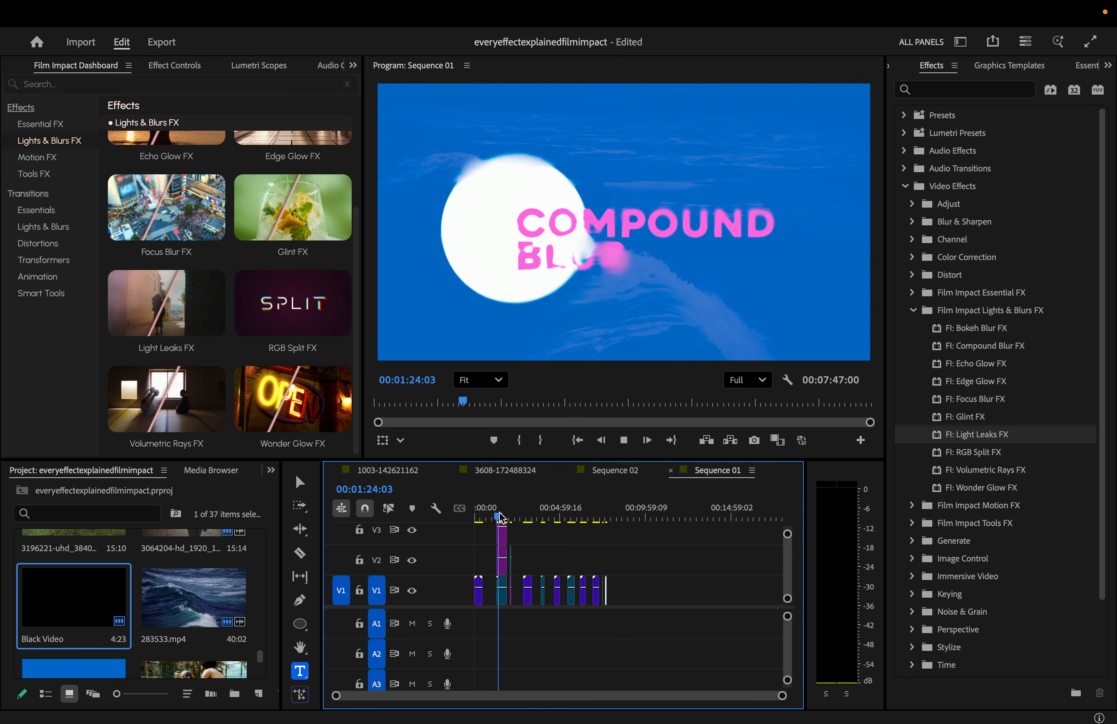
- Scroll the Lights & Blurs grid to the top and switch the dashboard to Motion FX
scroll(356, 393, "up", 3)
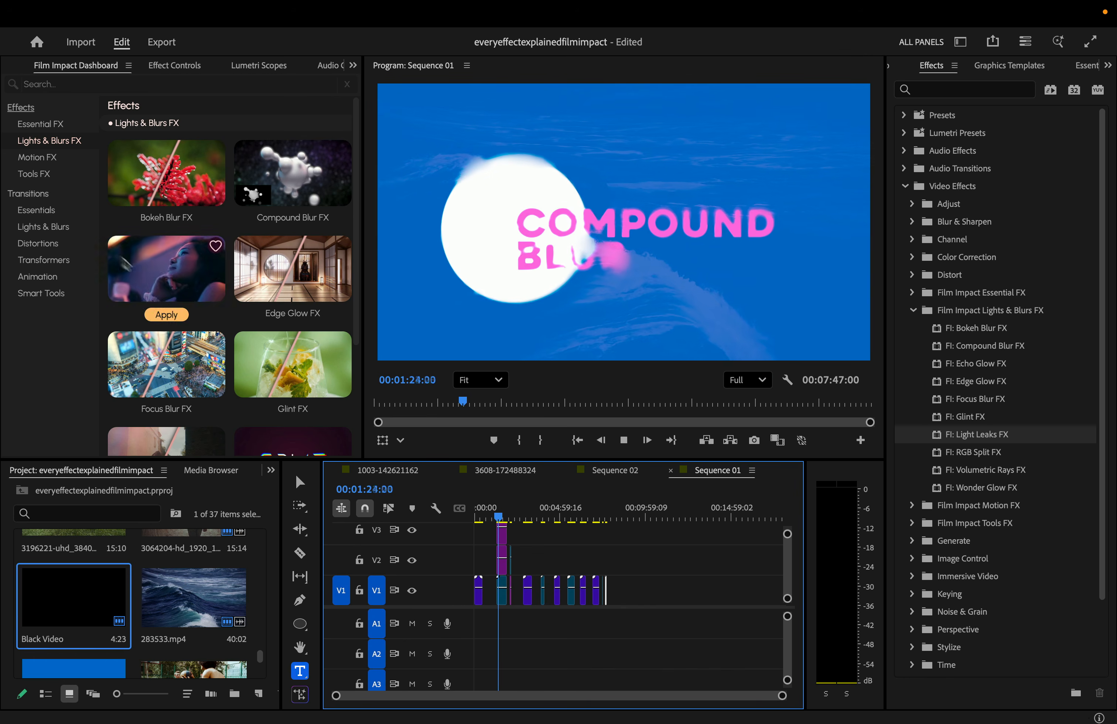
left_click(37, 157)
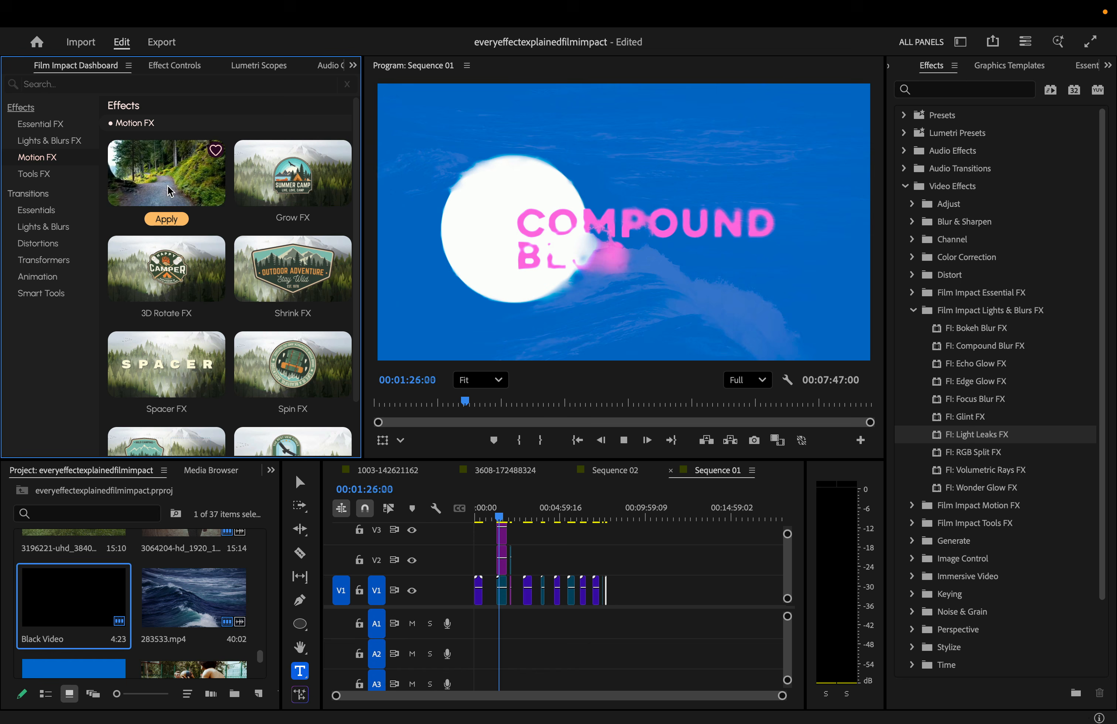